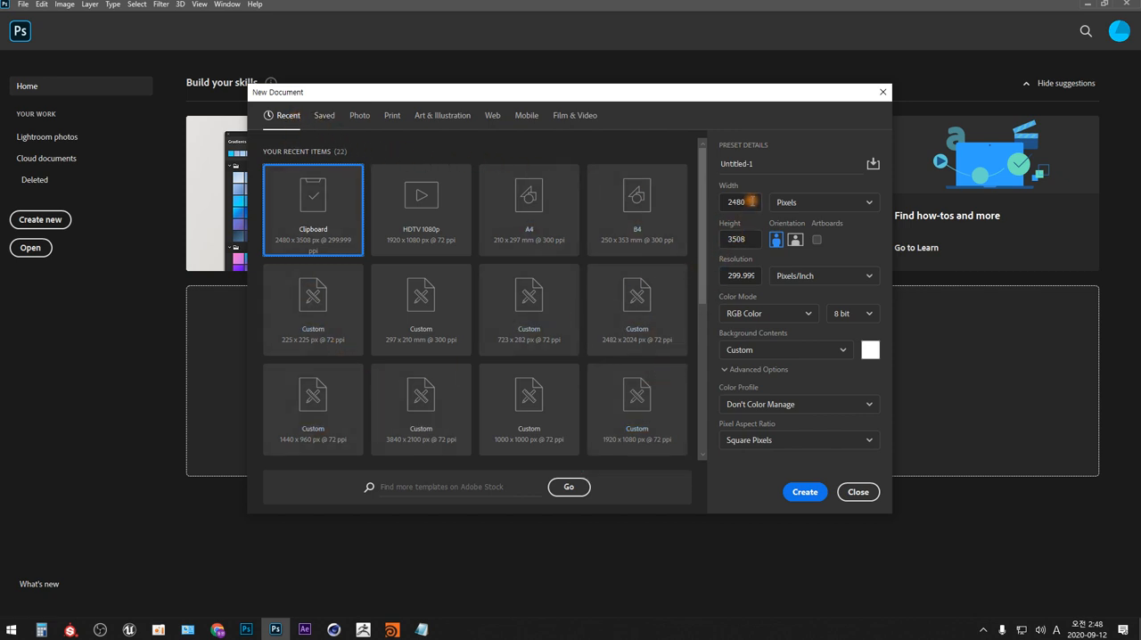
- Create a new 1000 × 1000 pixel document at 72 pixels/inch
click(749, 202)
key(BackSpace)
key(BackSpace)
key(BackSpace)
key(BackSpace)
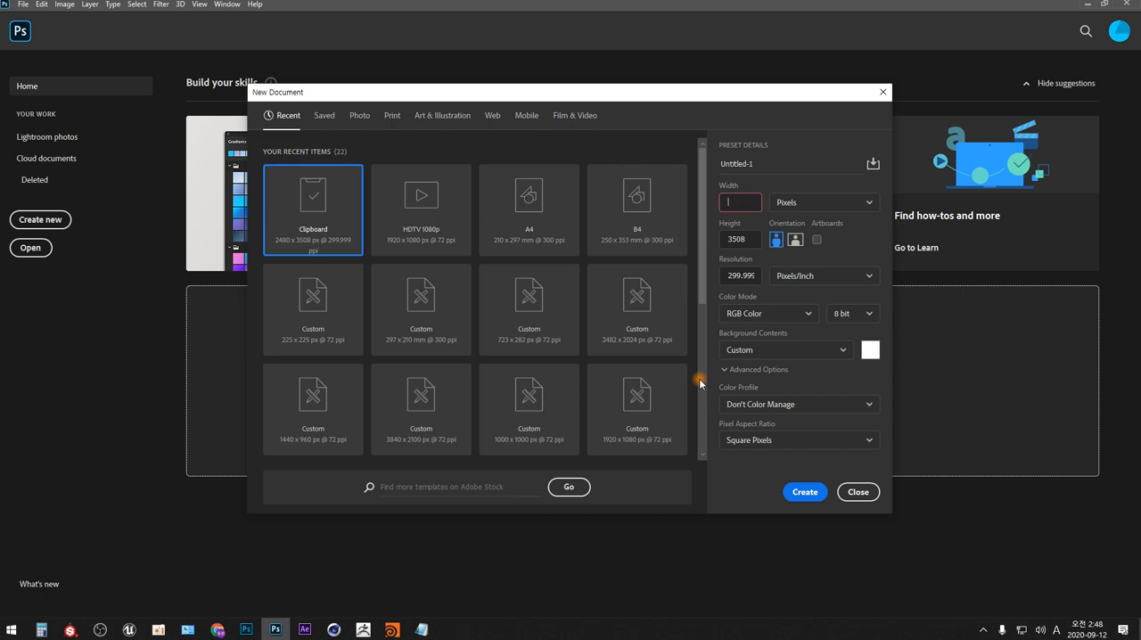
text(1000)
drag(751, 239, 685, 249)
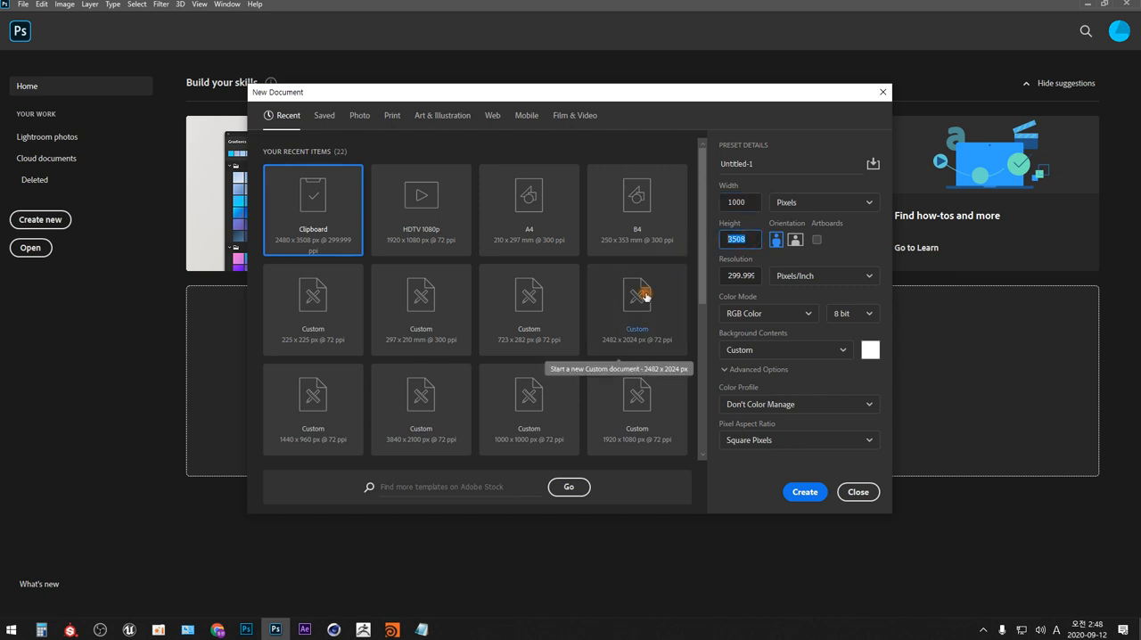
text(1000)
key(Tab)
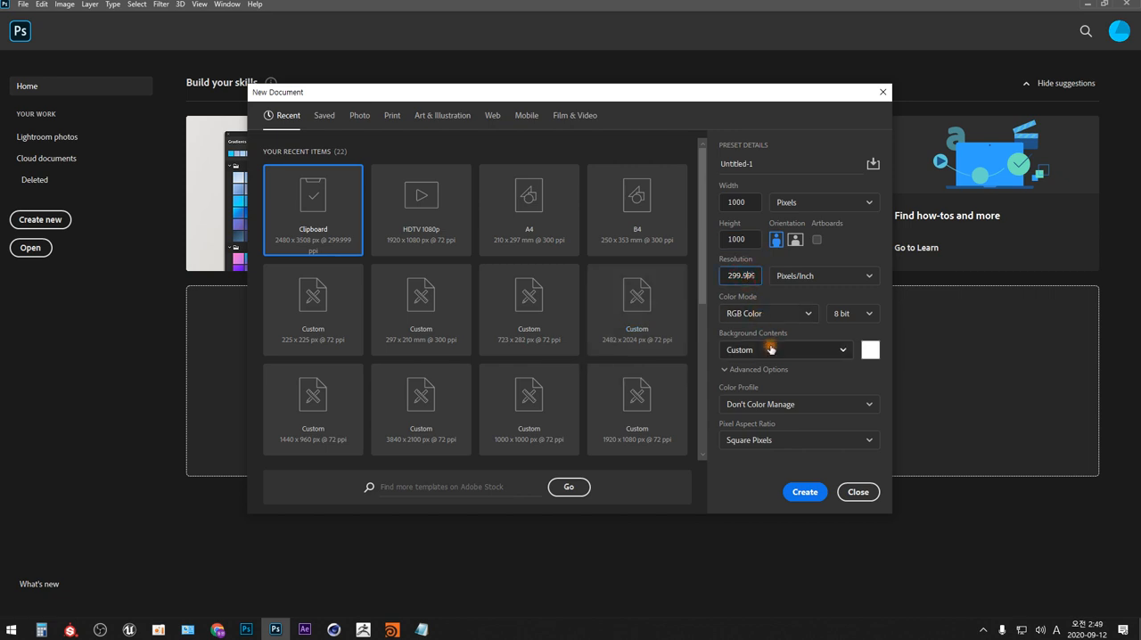
key(BackSpace)
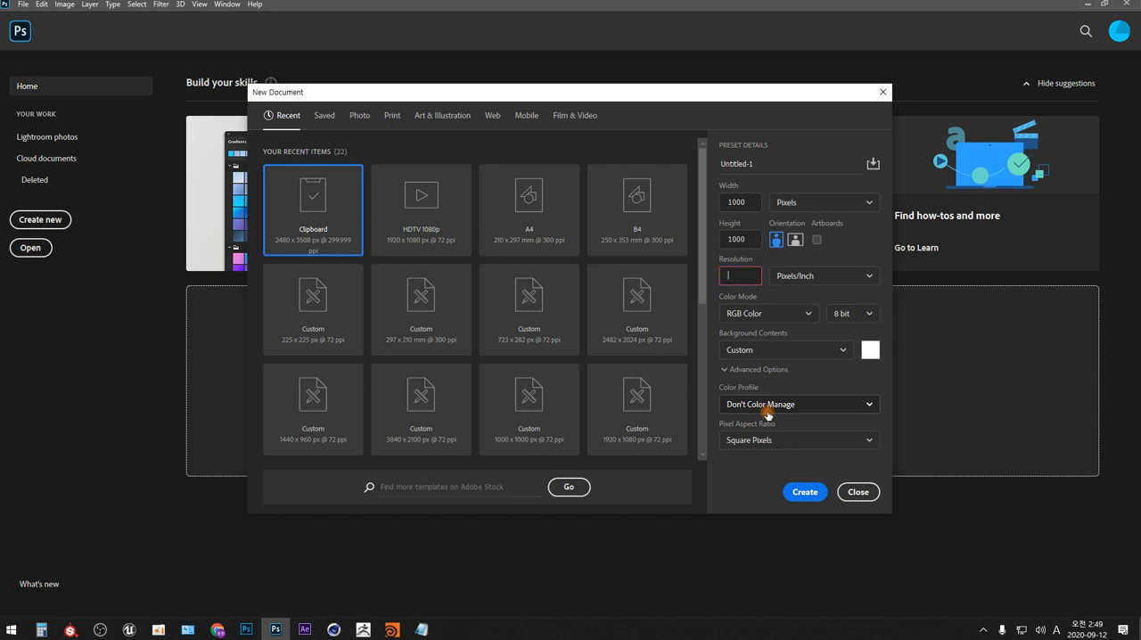
text(72)
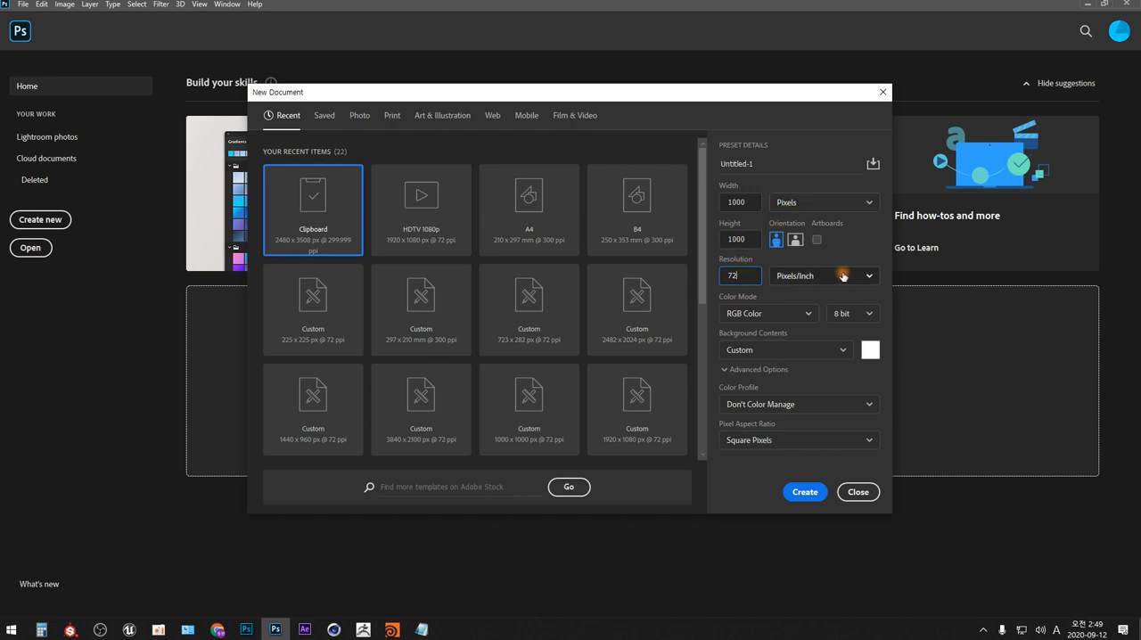
click(807, 492)
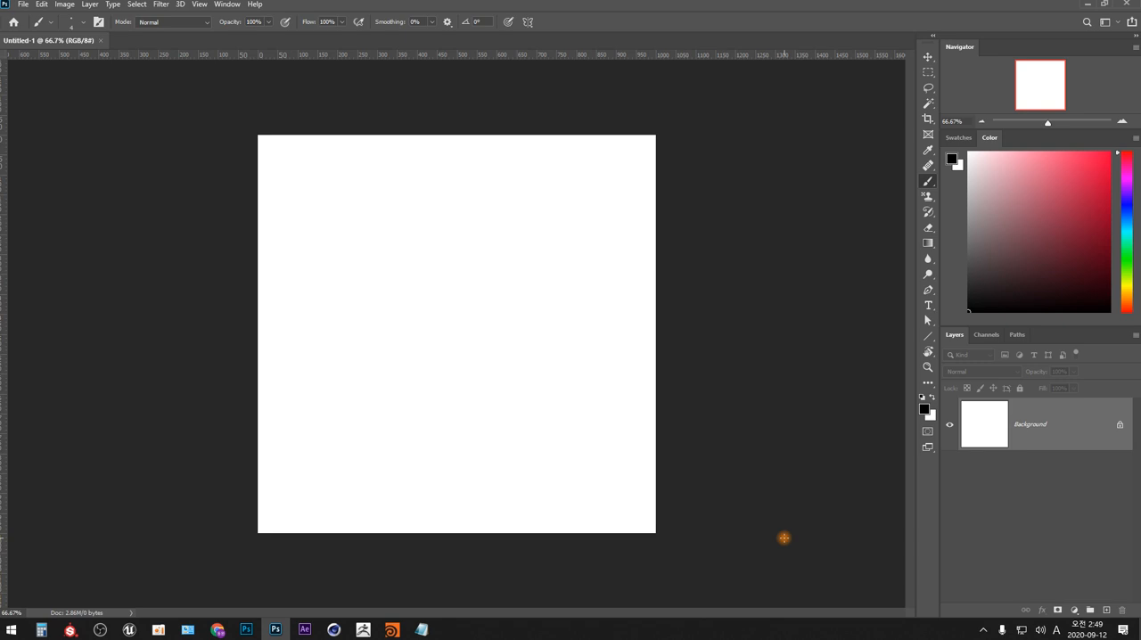
- Check the new document's dimensions and resolution in Image Size without changing them
key(alt+i)
key(i)
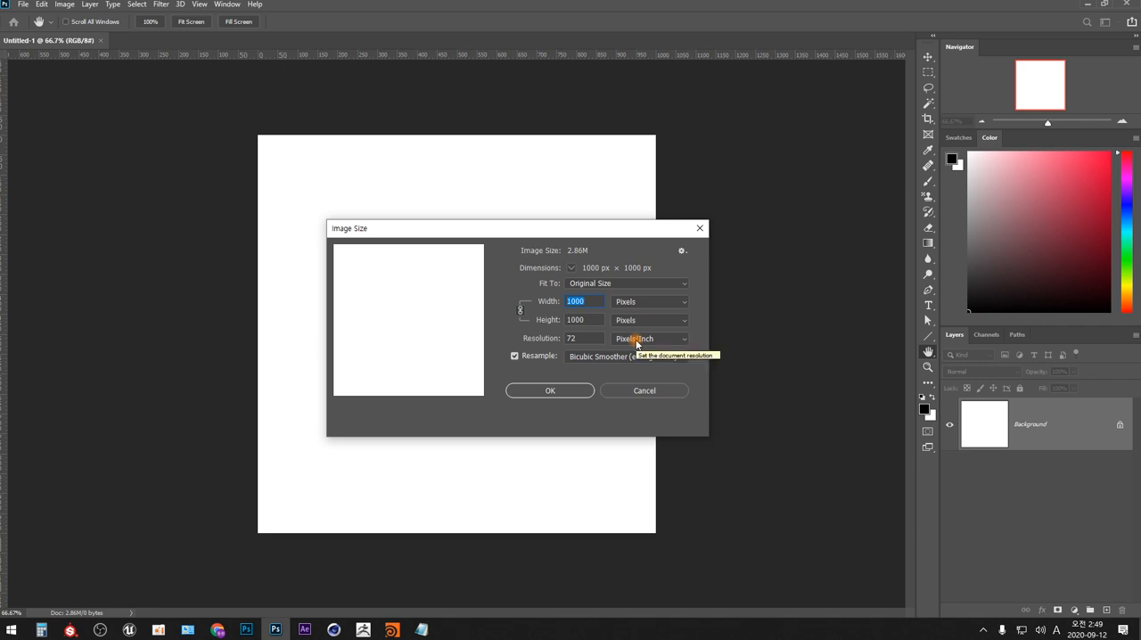
click(699, 229)
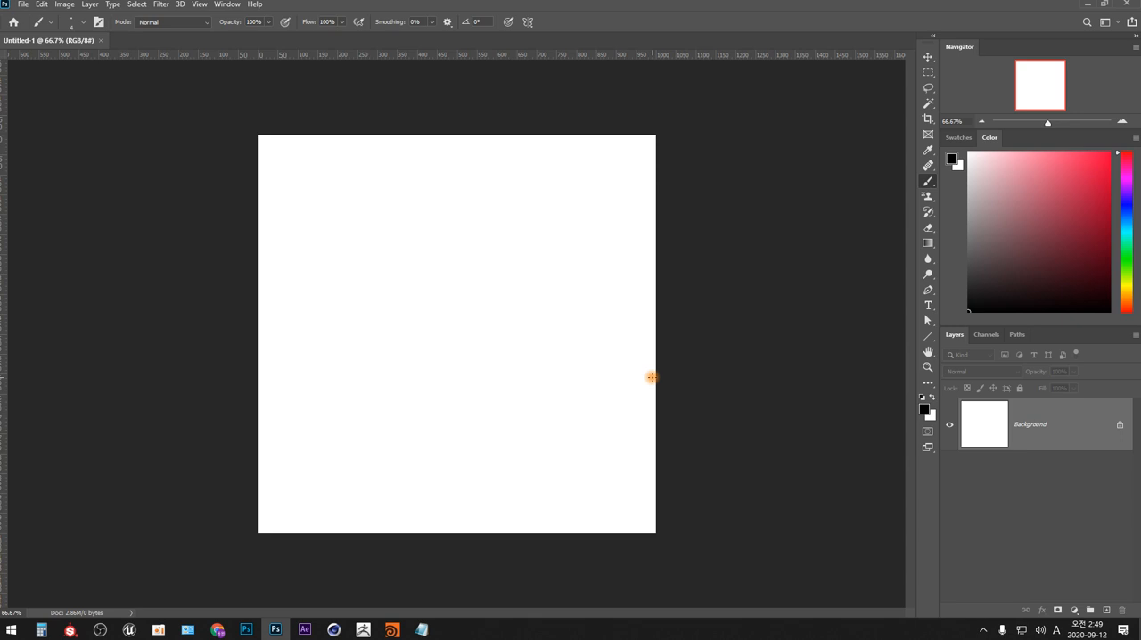
key(m)
drag(372, 196, 510, 309)
click(552, 418)
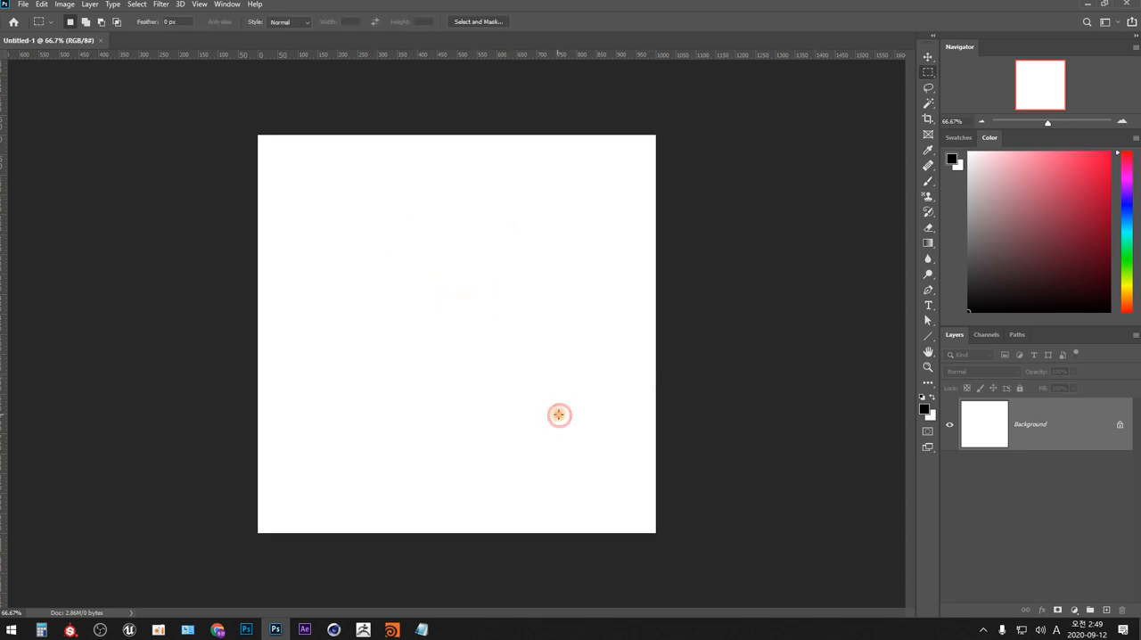
- Switch to the Brush tool, pick a fully saturated orange (#ffa600) as the foreground color, and reduce the Color panel's height
key(b)
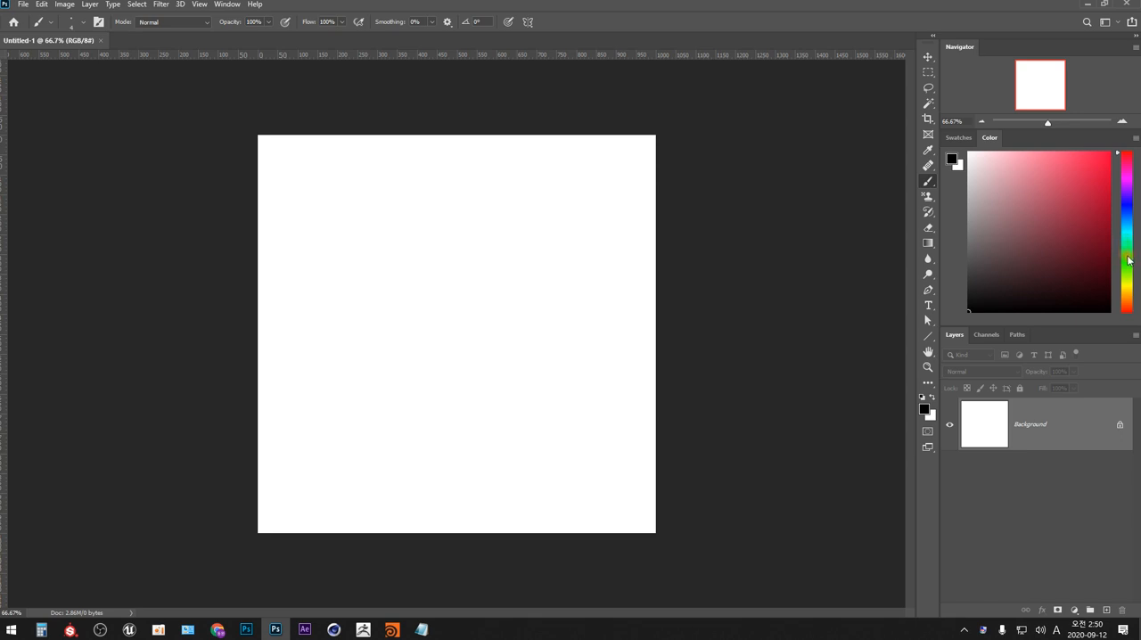
click(1127, 297)
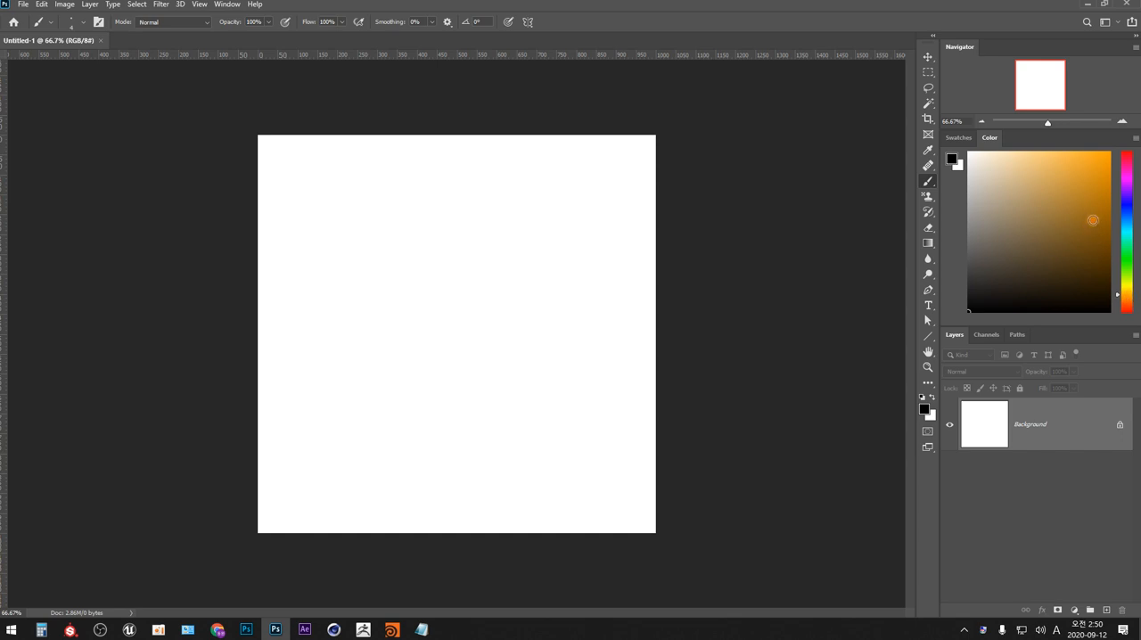
drag(1096, 209, 1114, 147)
drag(954, 325, 955, 217)
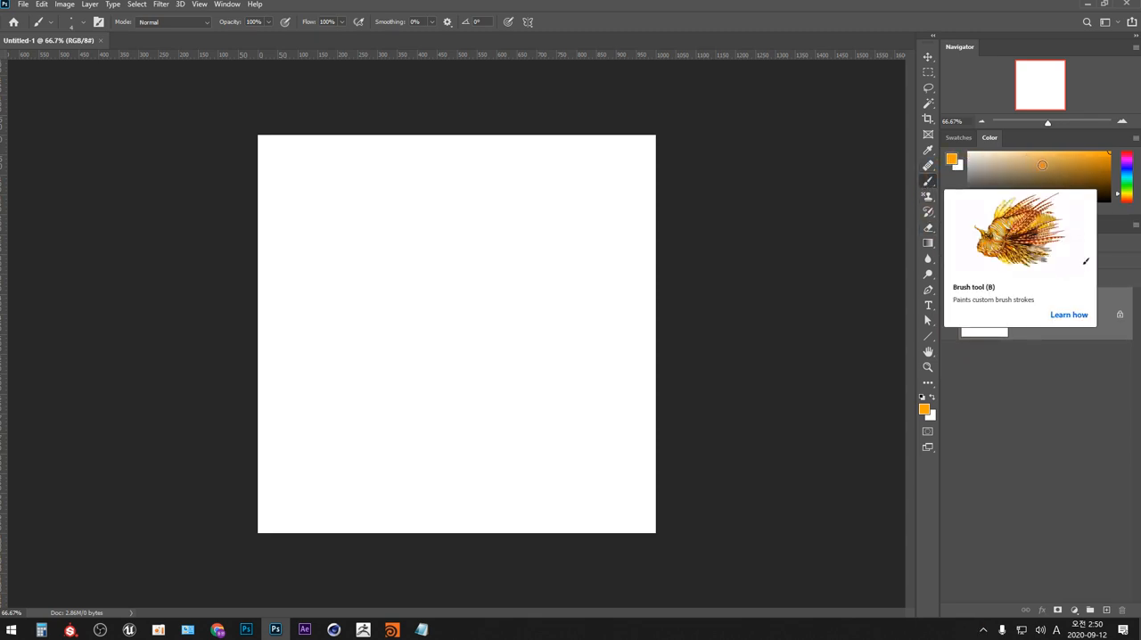
- Set the foreground color to the yellow-orange #ffb400 in the Color Picker
key(i)
click(925, 411)
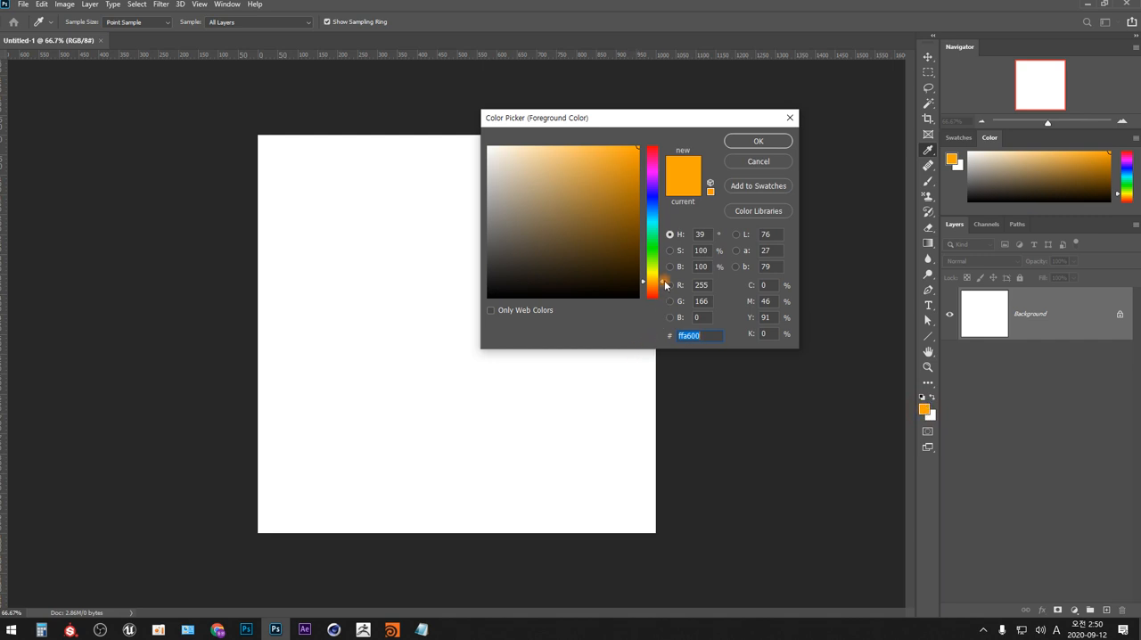
mouse_move(662, 285)
mouse_down()
mouse_move(663, 223)
mouse_move(664, 280)
mouse_up()
mouse_move(630, 198)
mouse_down()
mouse_move(654, 216)
mouse_move(464, 237)
mouse_up()
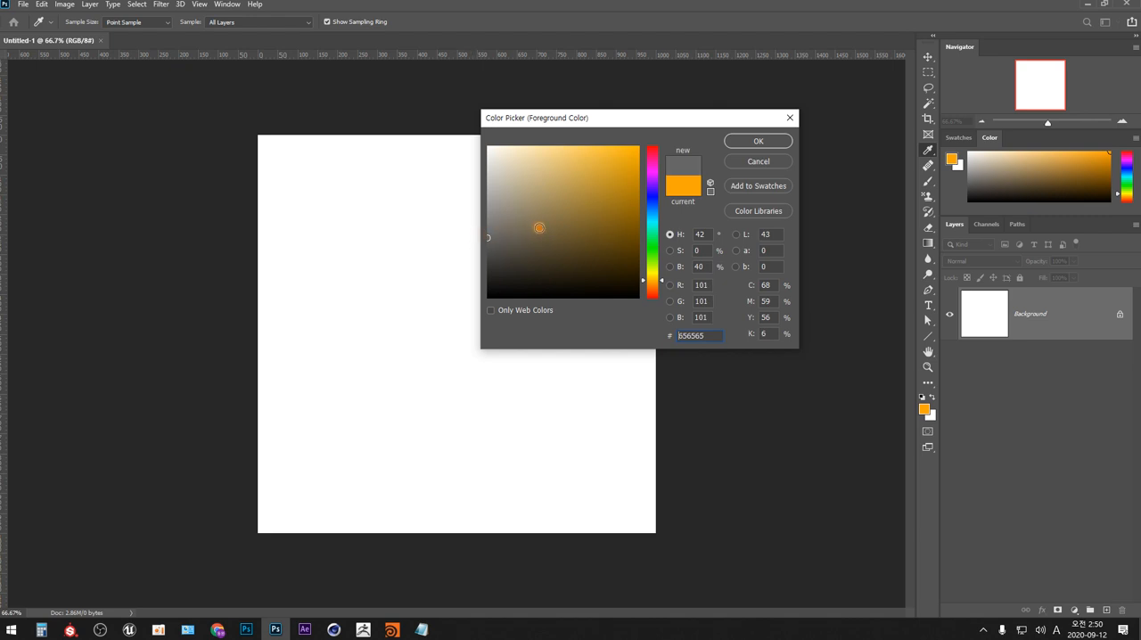
drag(608, 224, 638, 148)
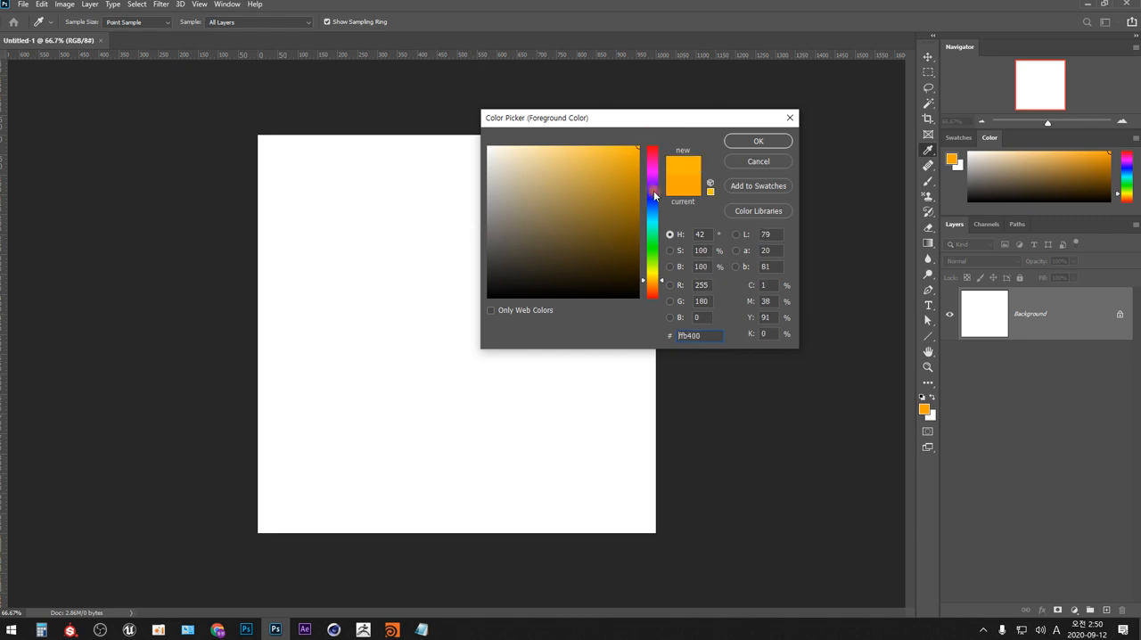
click(758, 141)
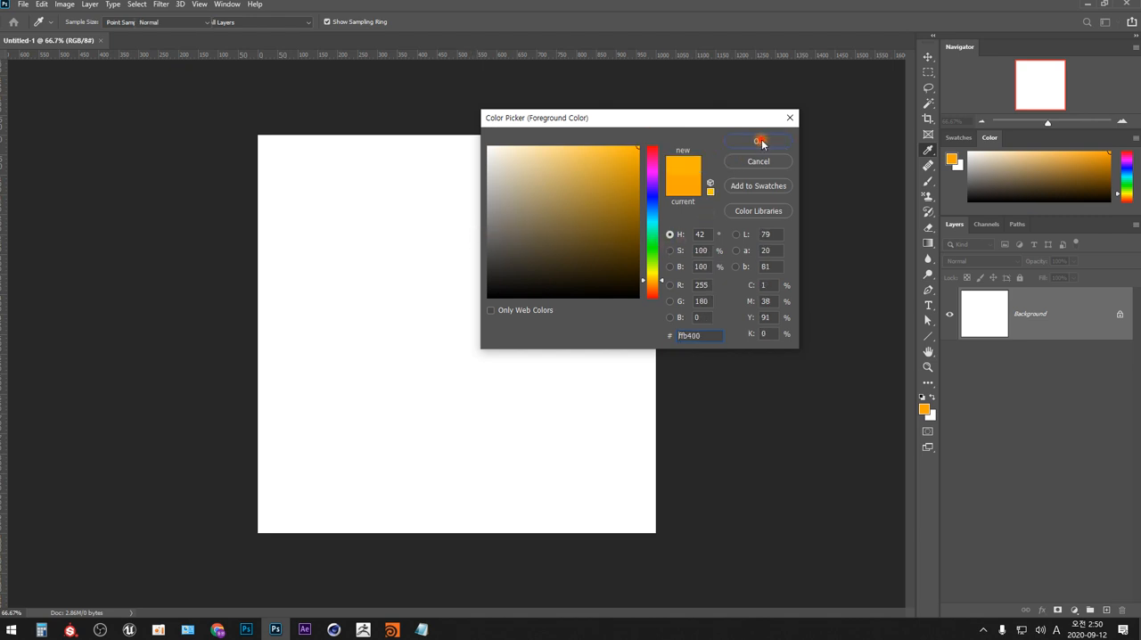
- Paint a thin horizontal brush line across the upper canvas, and a thick one below it with the brush enlarged to 35 px
key(b)
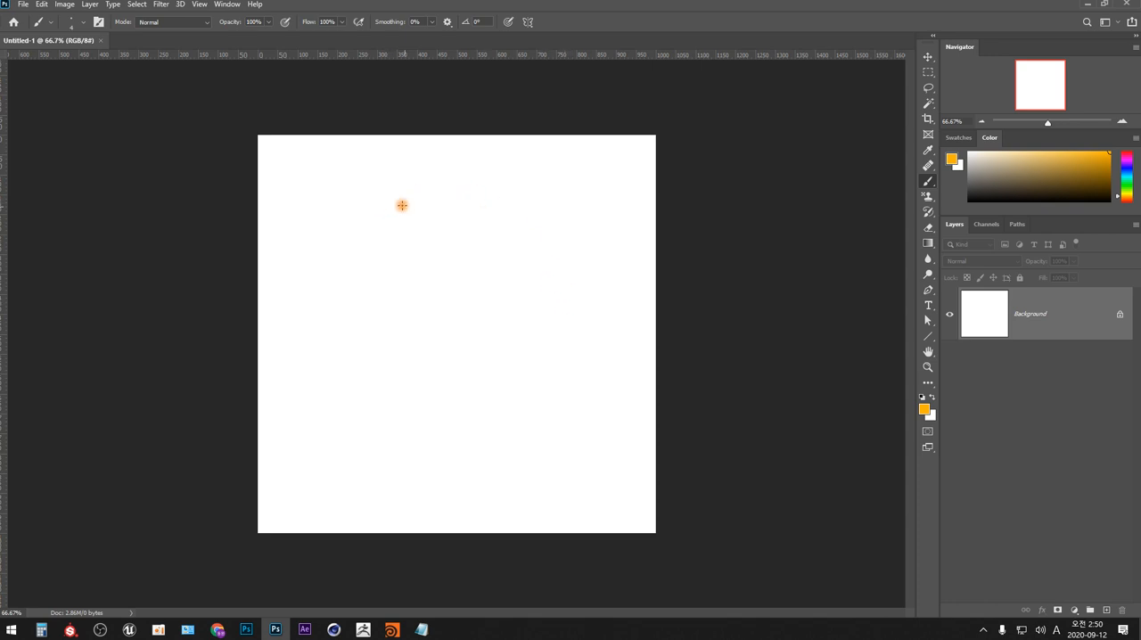
drag(313, 208, 599, 204)
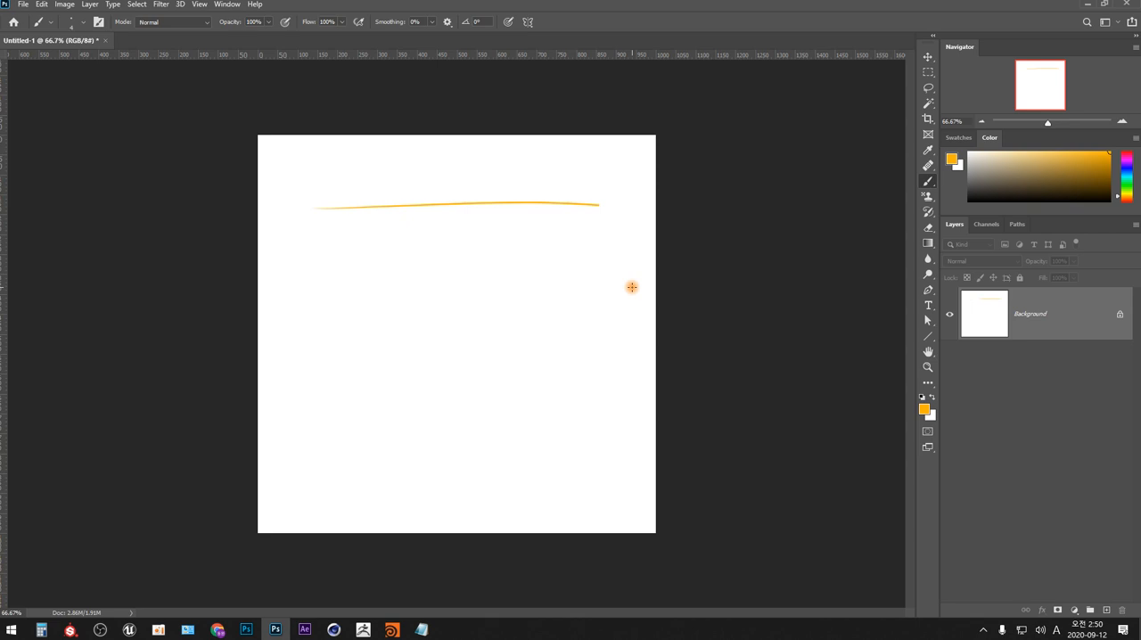
key(bracketright)
key(bracketright)
key(bracketright)
key(bracketright)
drag(321, 261, 618, 259)
- Reduce the brush size to 9 px and paint a thin horizontal line below the thick one
key(bracketleft)
key(bracketleft)
key(bracketleft)
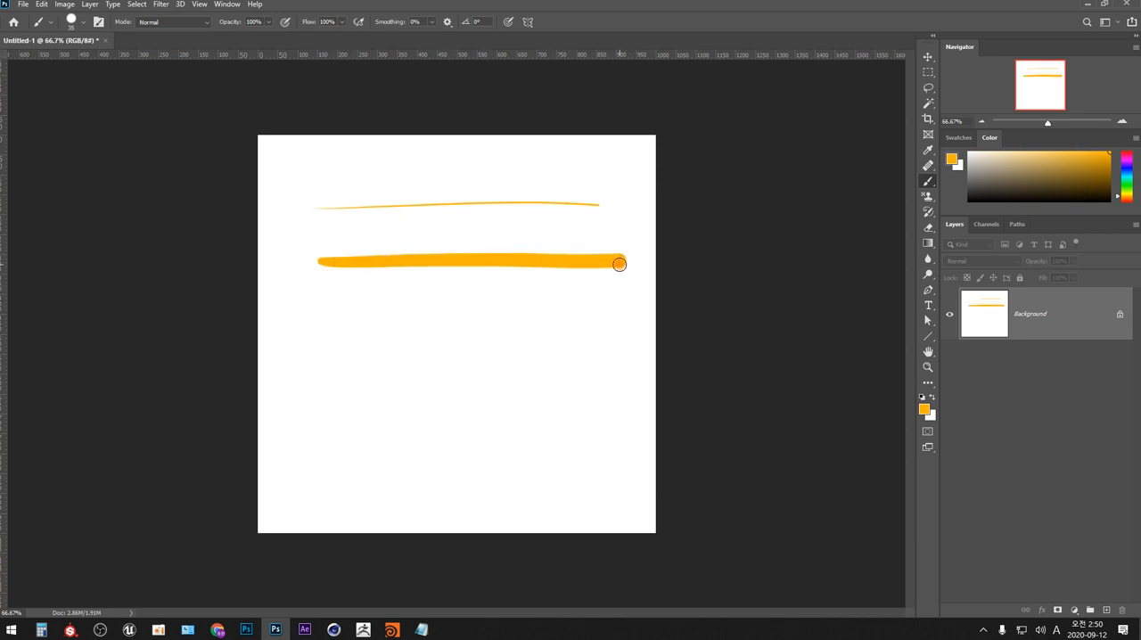
key(bracketleft)
key(bracketleft)
drag(321, 302, 608, 300)
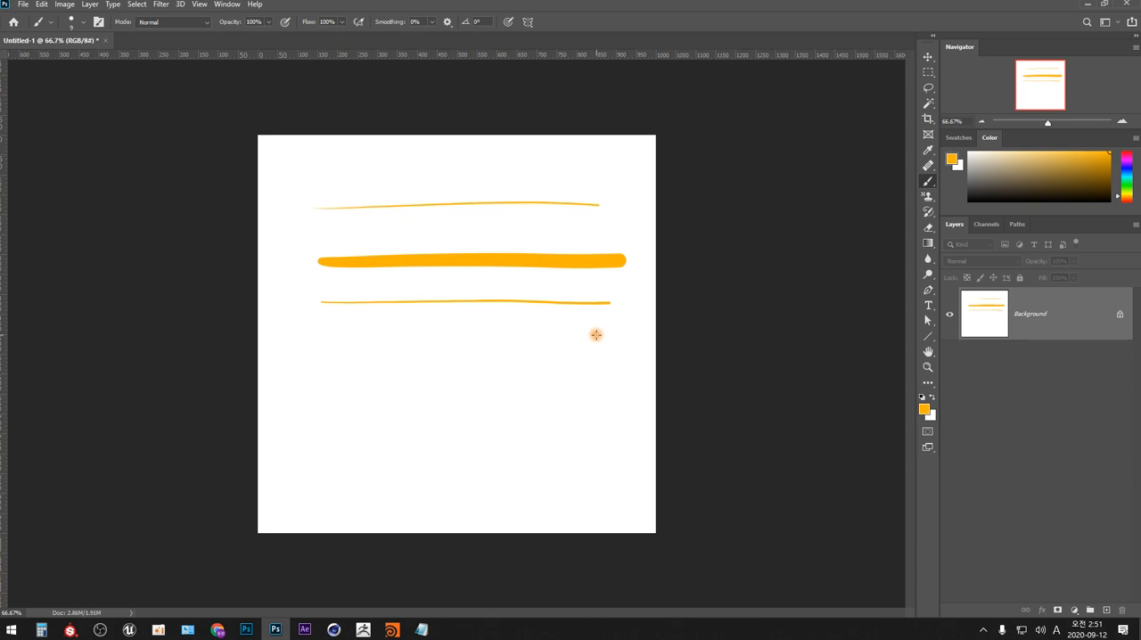
- Paint a thin and a thick diagonal stroke near the canvas's right side, plus two wavy horizontal strokes below the straight lines
drag(605, 331, 505, 400)
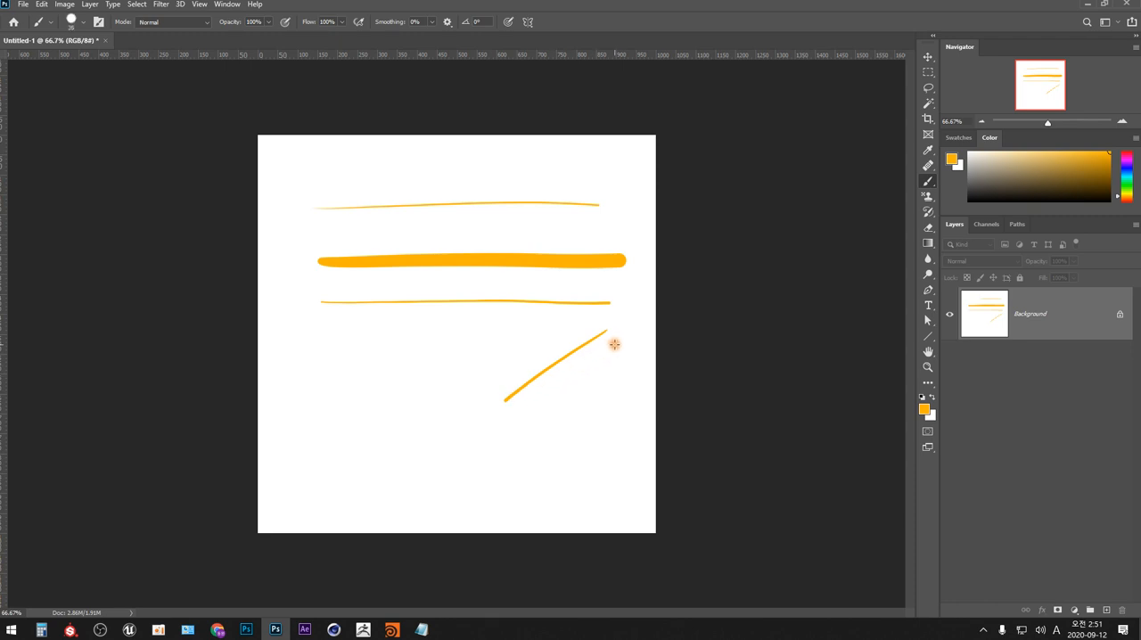
drag(628, 341, 537, 417)
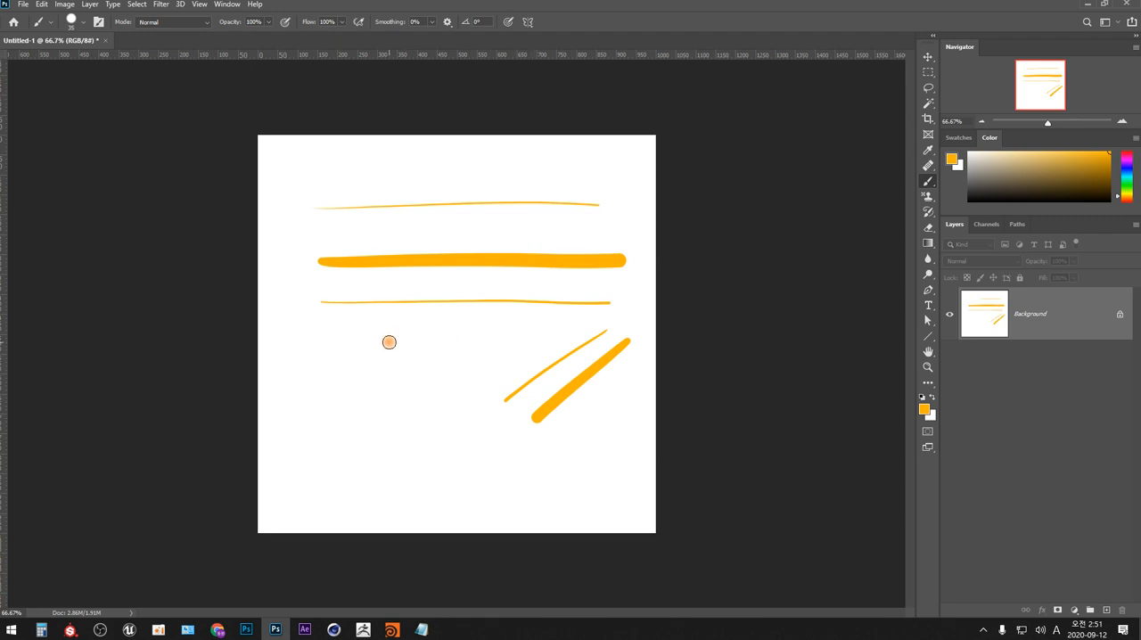
mouse_move(350, 350)
mouse_down()
mouse_move(472, 356)
mouse_move(556, 344)
mouse_up()
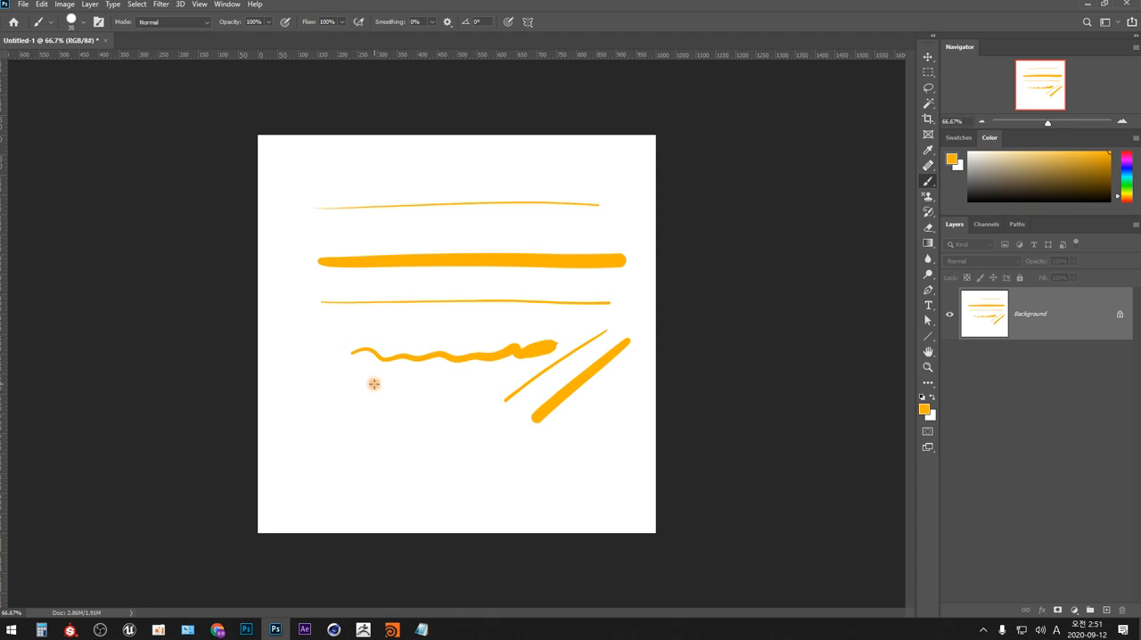
drag(354, 390, 557, 384)
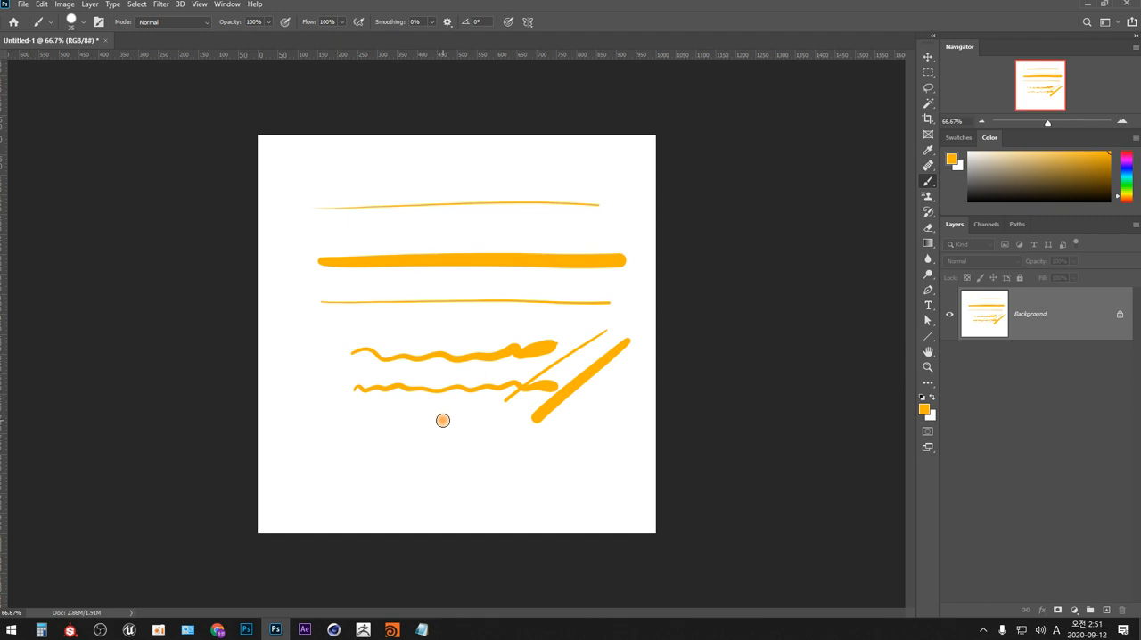
- Switch the foreground color to red and paint four vertical strokes across the orange lines and a small asterisk near the upper-right corner
click(1125, 158)
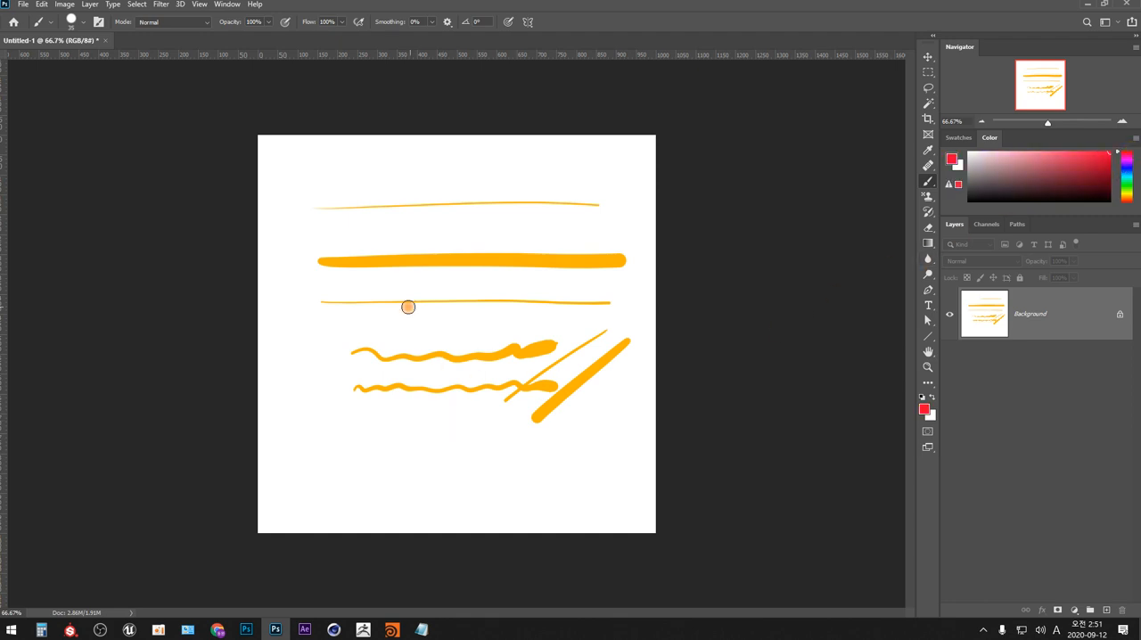
drag(378, 175, 384, 504)
drag(422, 183, 432, 498)
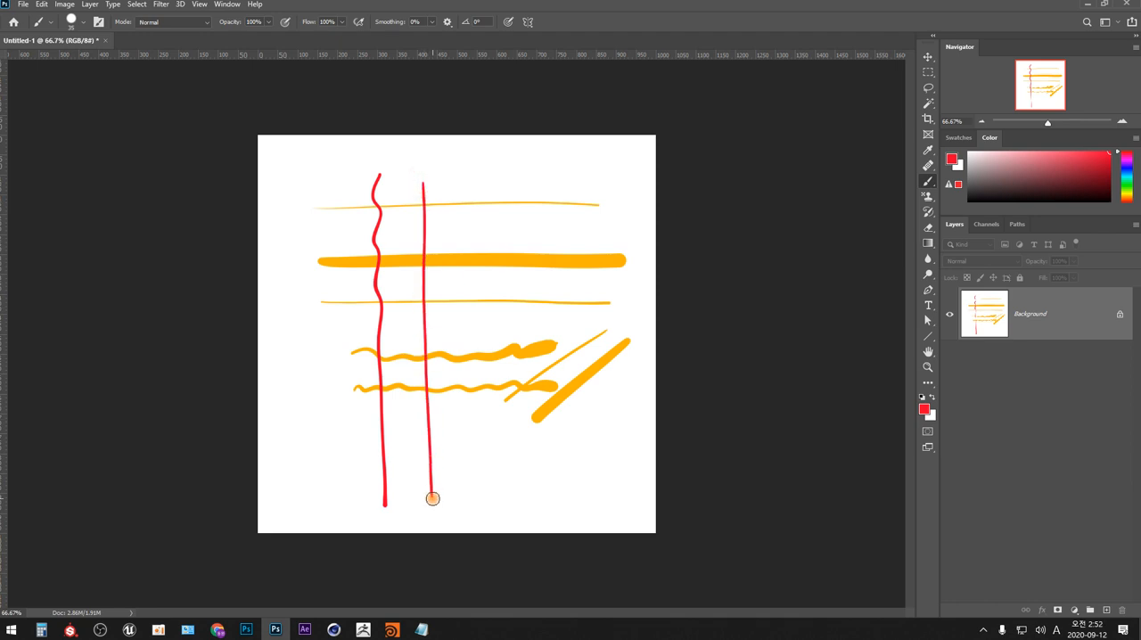
drag(475, 180, 478, 495)
drag(527, 174, 525, 492)
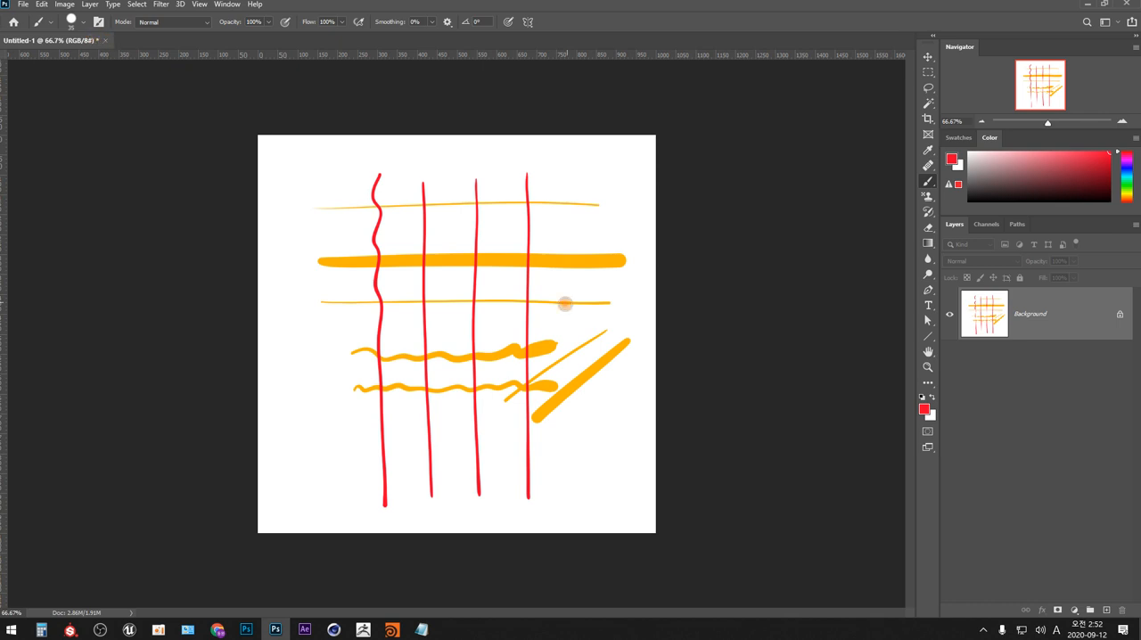
mouse_move(572, 169)
mouse_down()
mouse_move(589, 160)
mouse_move(587, 178)
mouse_up()
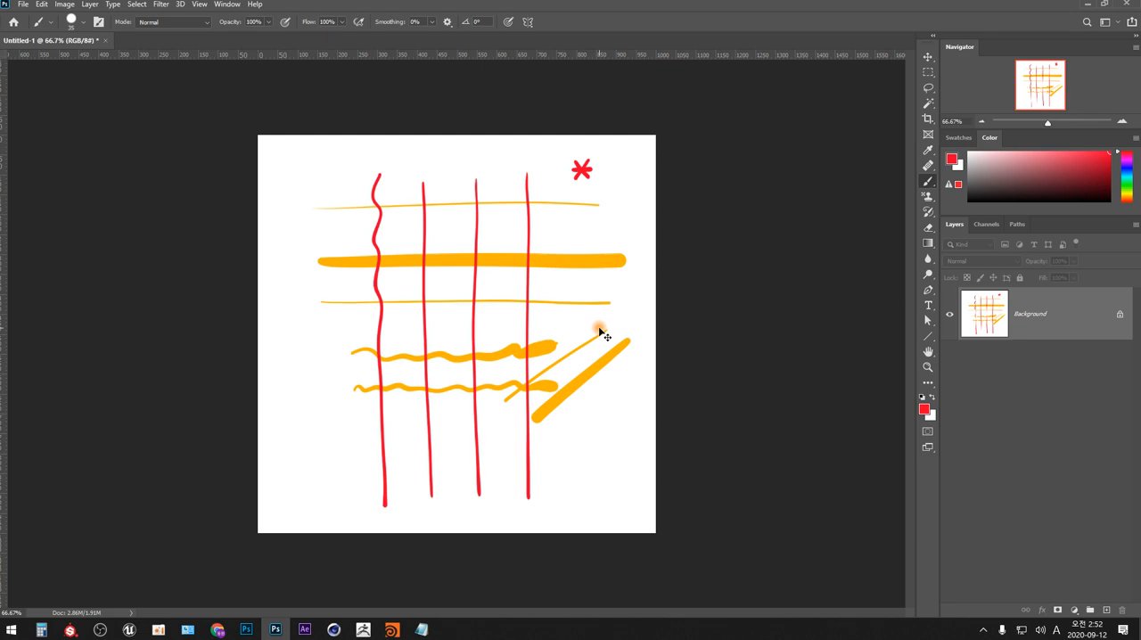
- Start saving the drawing under a new name with Desktop as the destination folder
key(ctrl+shift+s)
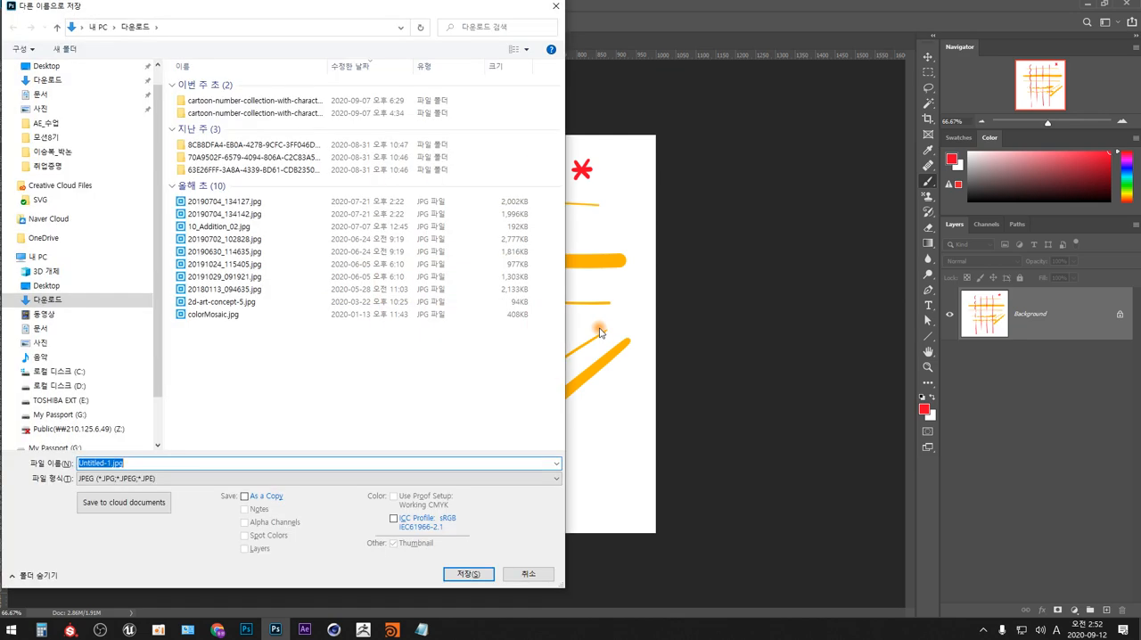
drag(362, 14, 727, 103)
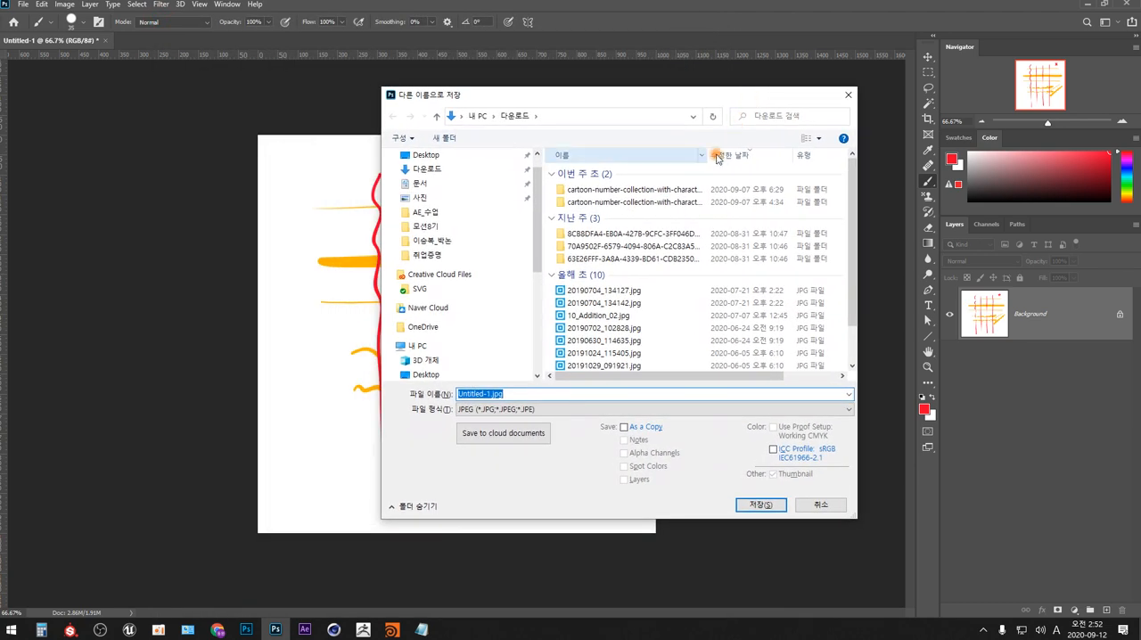
click(426, 375)
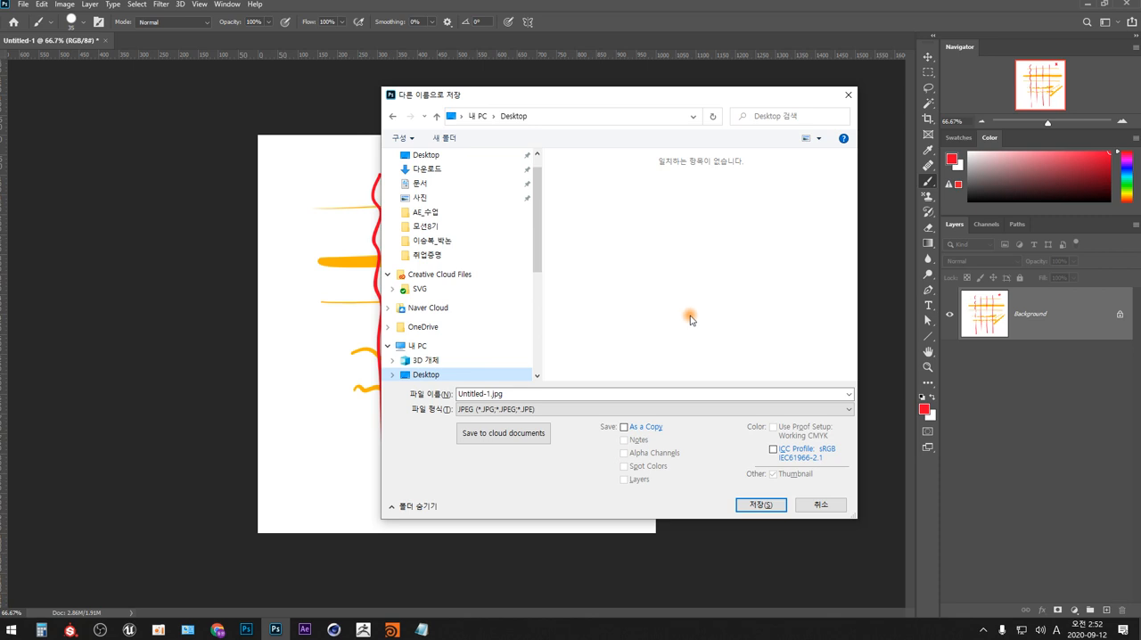
- Name the file 20200914_포토샵첫그림_00 and set its format to Photoshop (PSD)
click(554, 393)
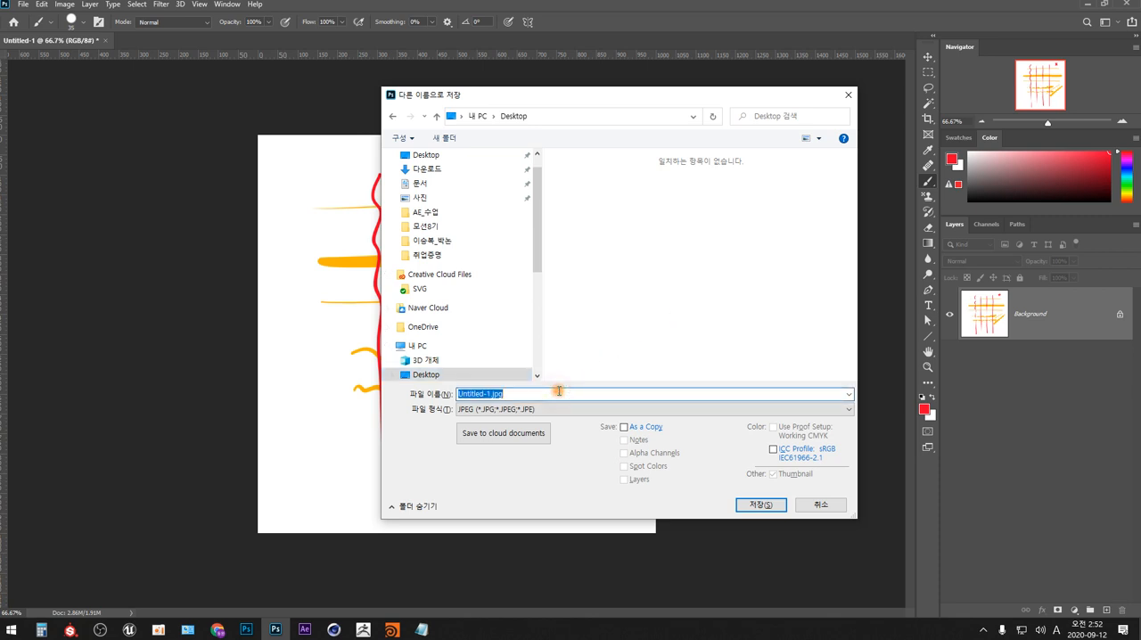
key(Home)
key(shift+Right)
key(shift+Right)
key(shift+Right)
key(shift+Right)
key(shift+Right)
key(shift+Right)
key(shift+Right)
key(shift+Right)
key(shift+Right)
key(shift+Right)
text(20200914_)
key(Hangul)
text(포토샵ㅈ)
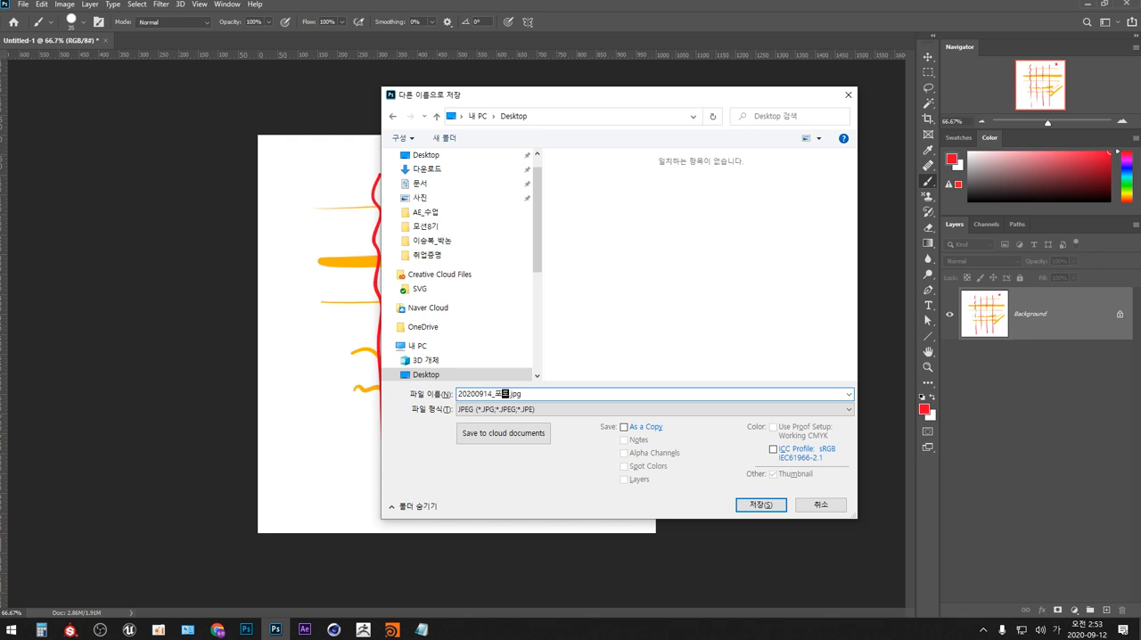
text(첫ㅂ)
text(그림)
text(_00)
click(848, 410)
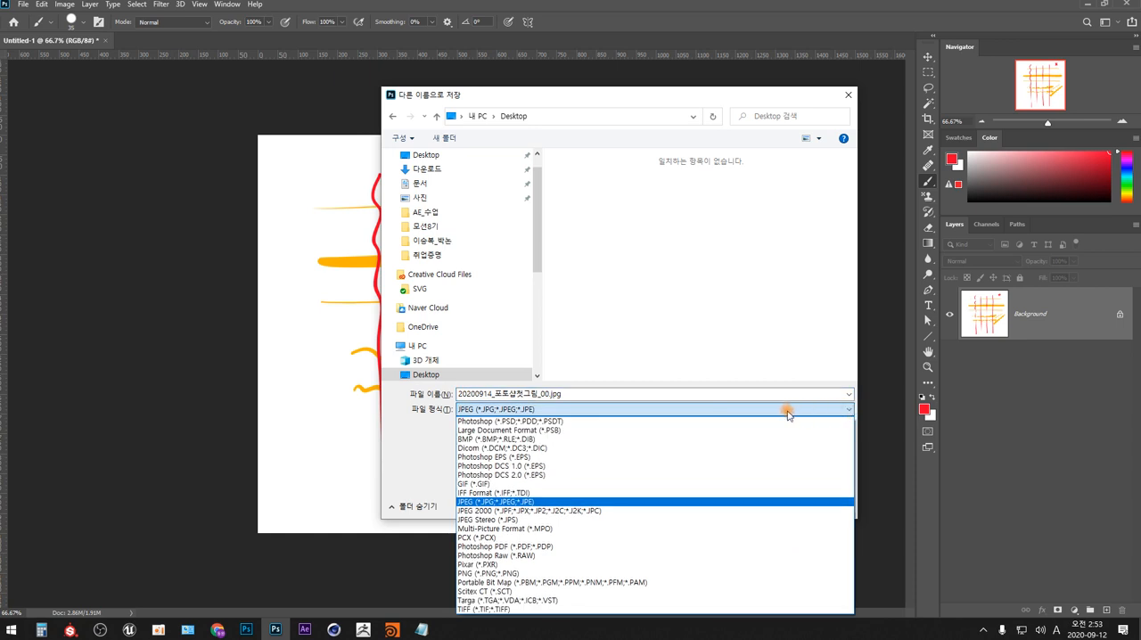
click(493, 421)
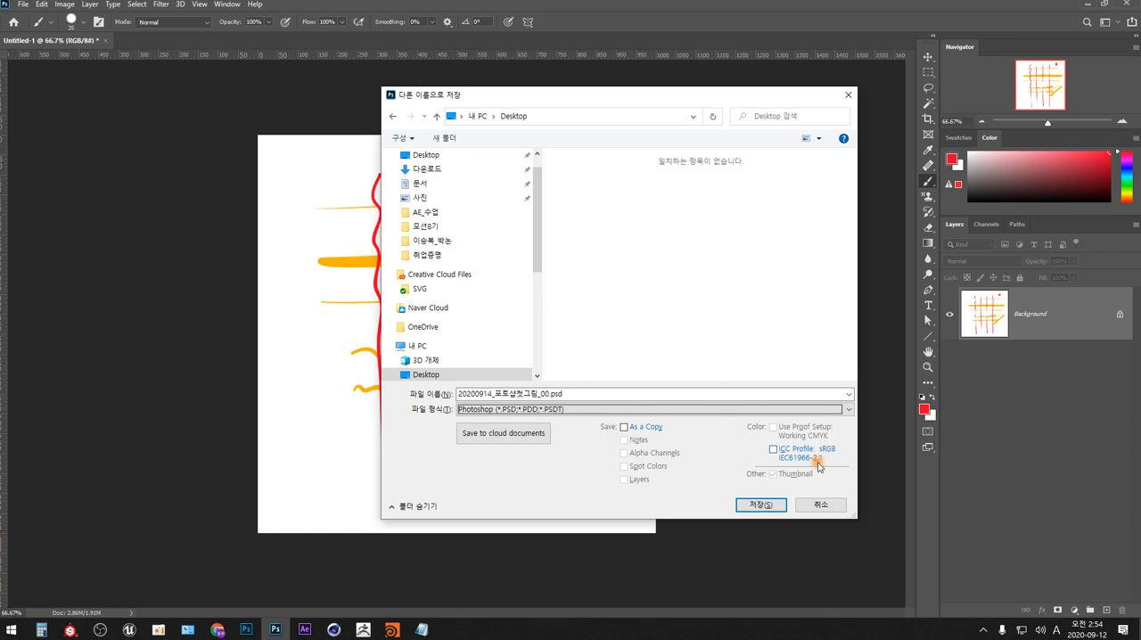
- Finish saving the PSD file and paint a large freehand circle in green over the existing strokes
click(765, 508)
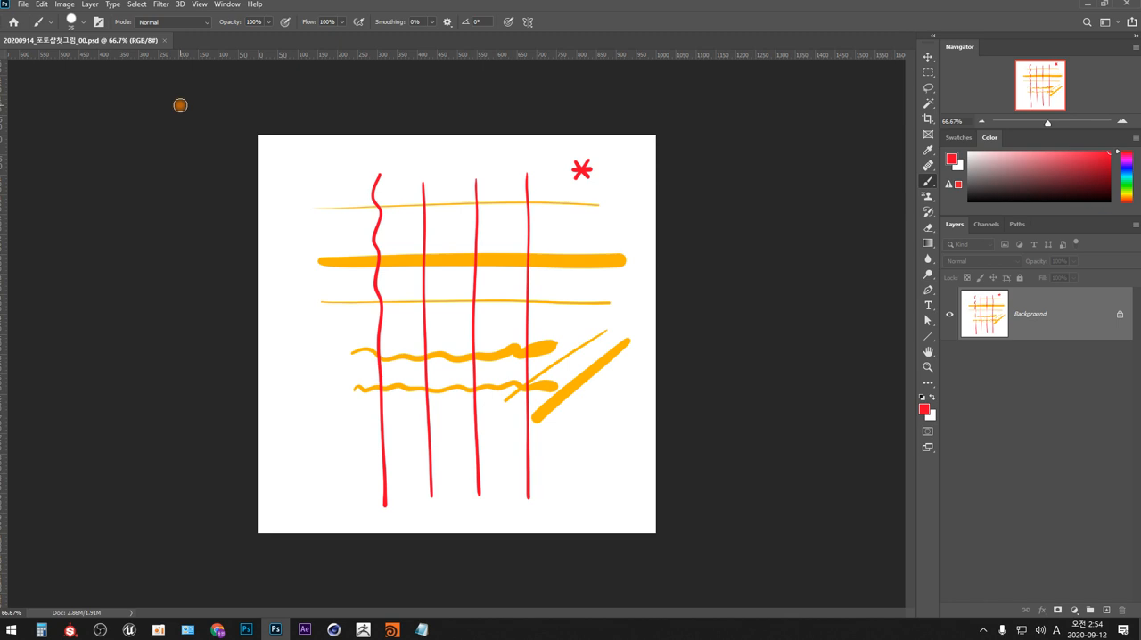
click(1126, 179)
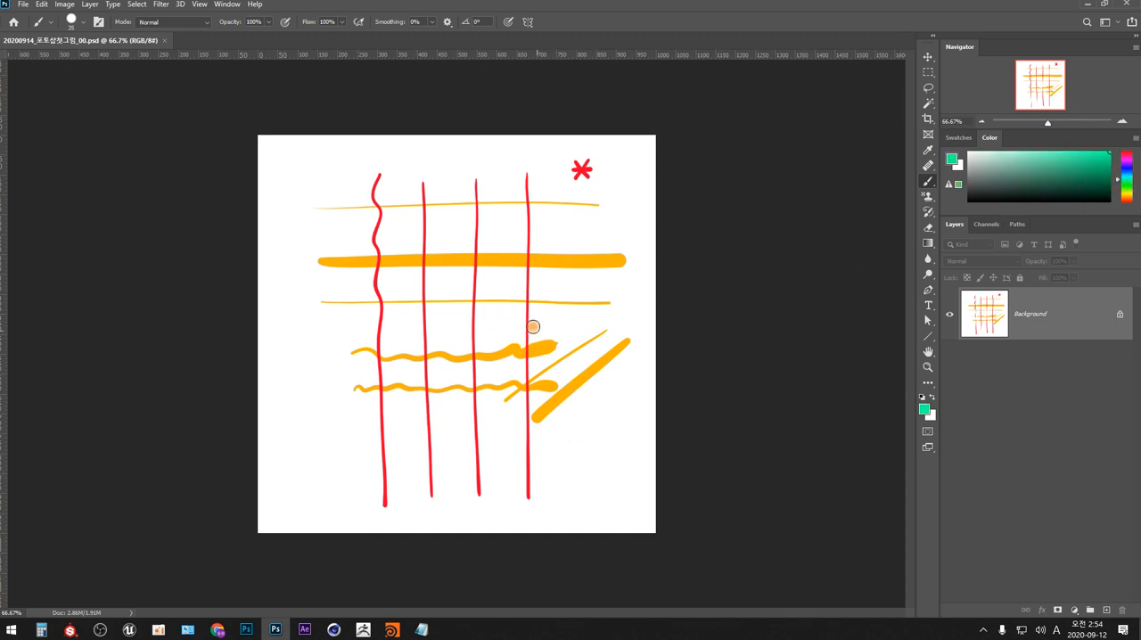
mouse_move(567, 251)
mouse_down()
mouse_move(501, 211)
mouse_move(472, 481)
mouse_move(555, 245)
mouse_up()
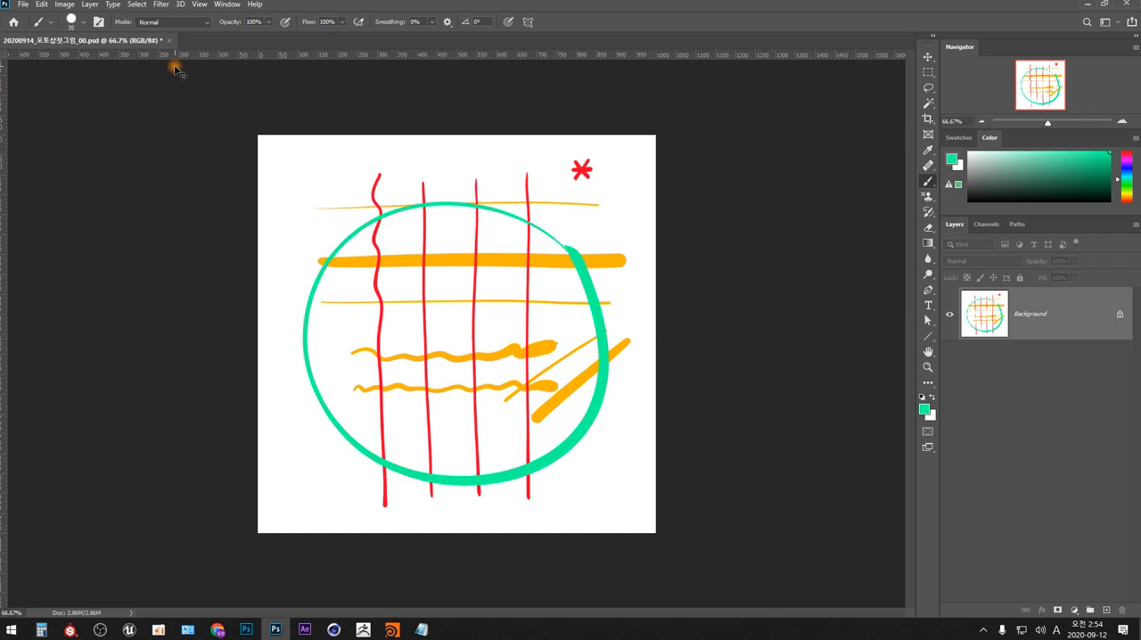
- Save the drawing to the Desktop under the new version name 20200914_포토샵첫그림_01.psd
key(ctrl+shift+s)
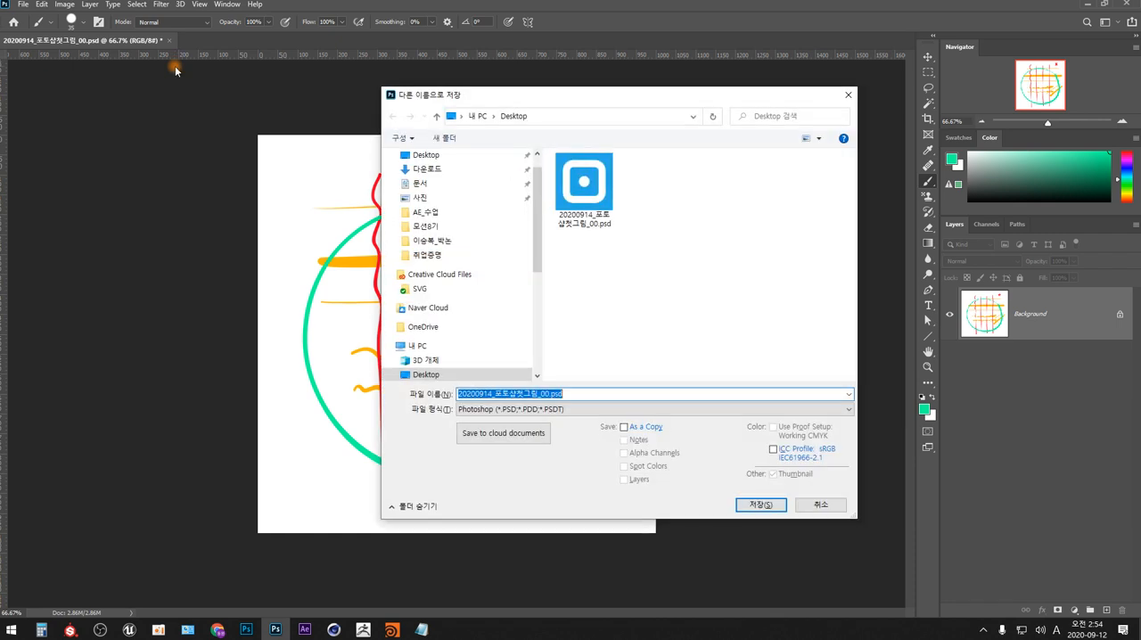
click(542, 394)
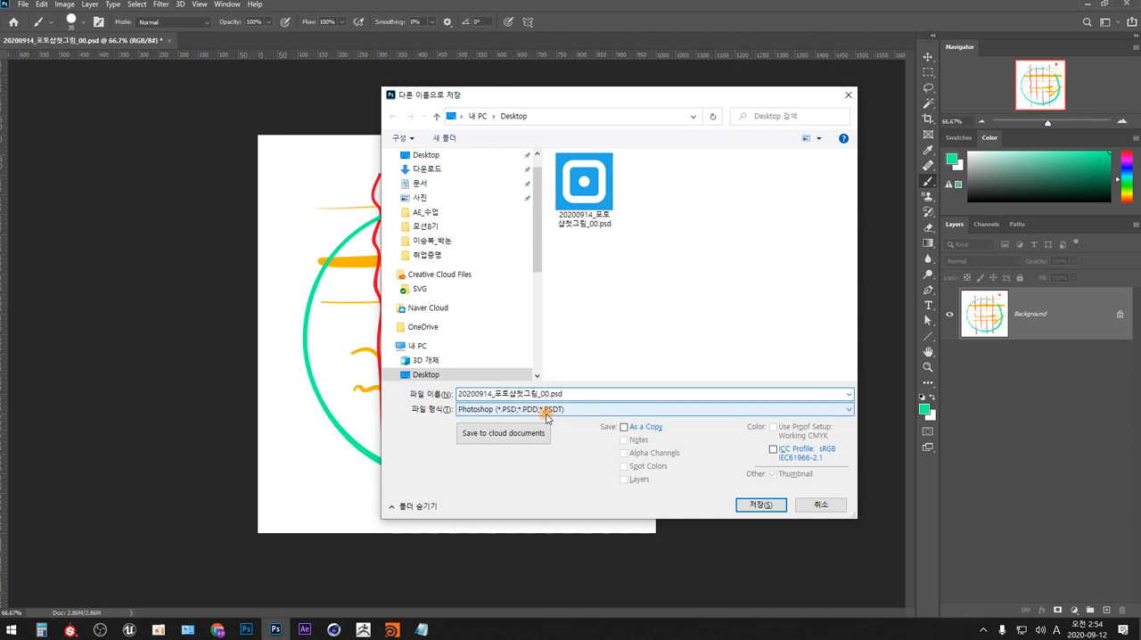
key(Delete)
text(1)
click(772, 505)
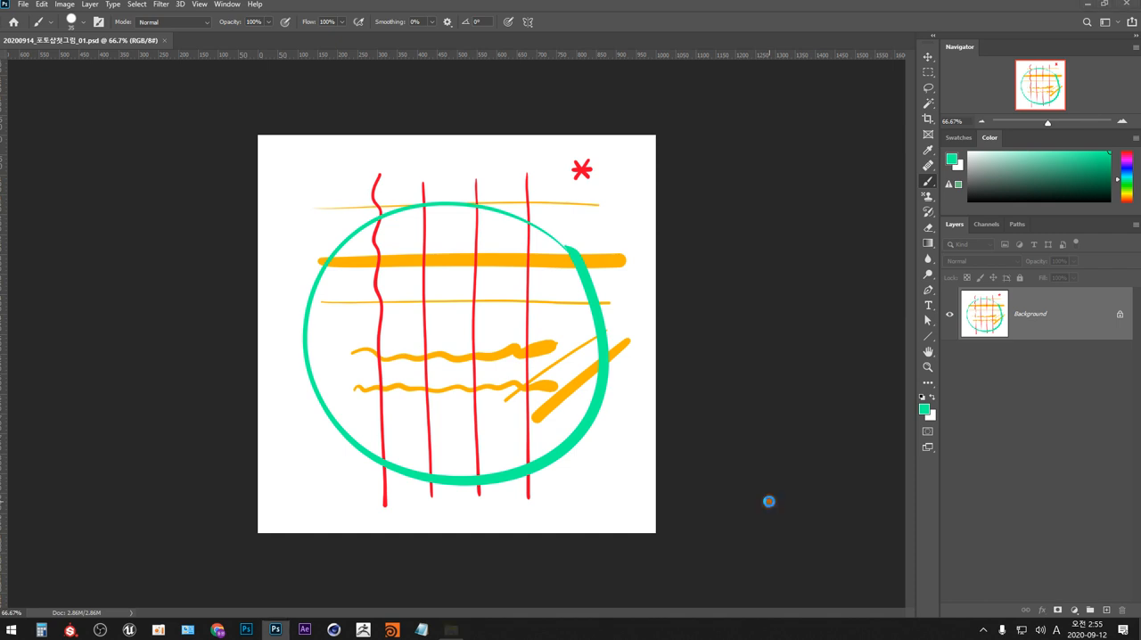
- Check the two saved PSD versions in File Explorer's Desktop folder, widening the modified-date column, and close the window
key(super+e)
click(305, 197)
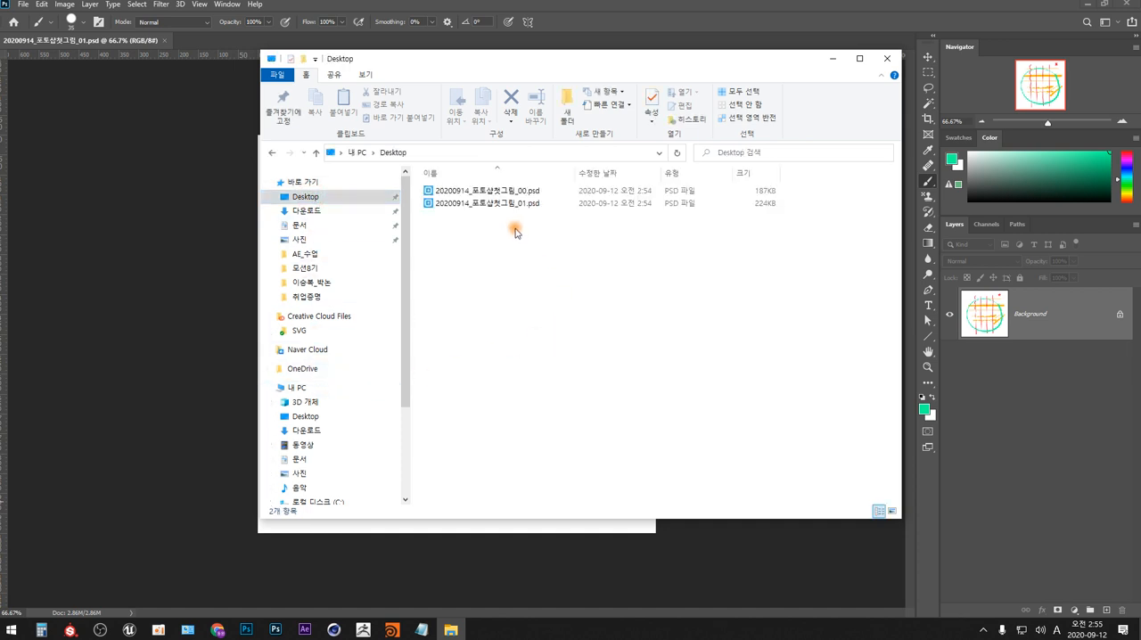
click(520, 191)
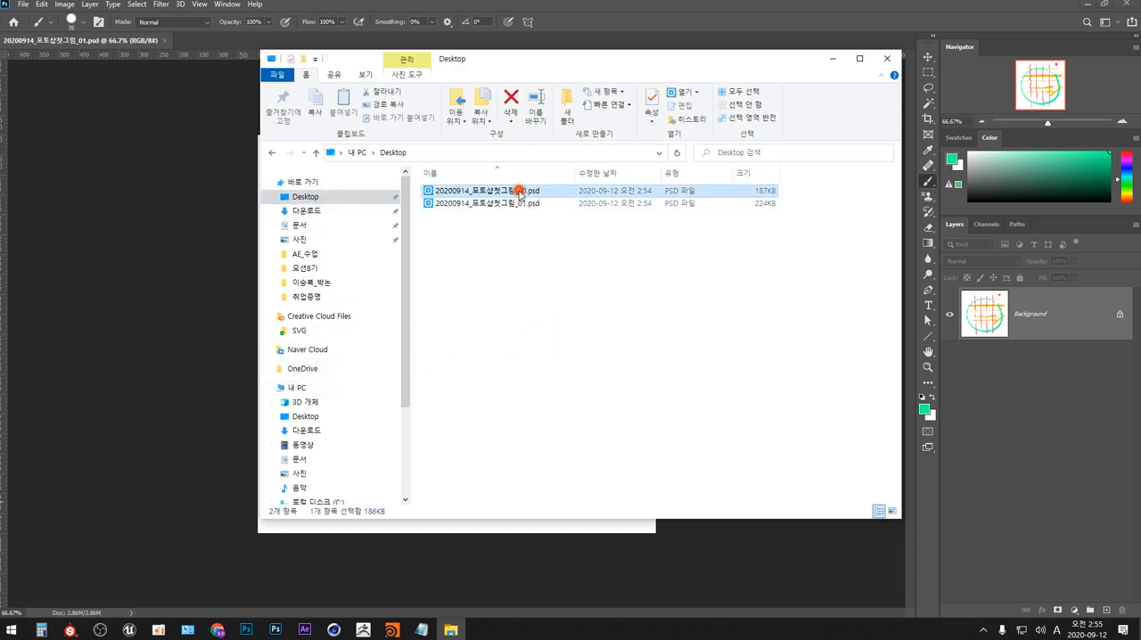
click(530, 257)
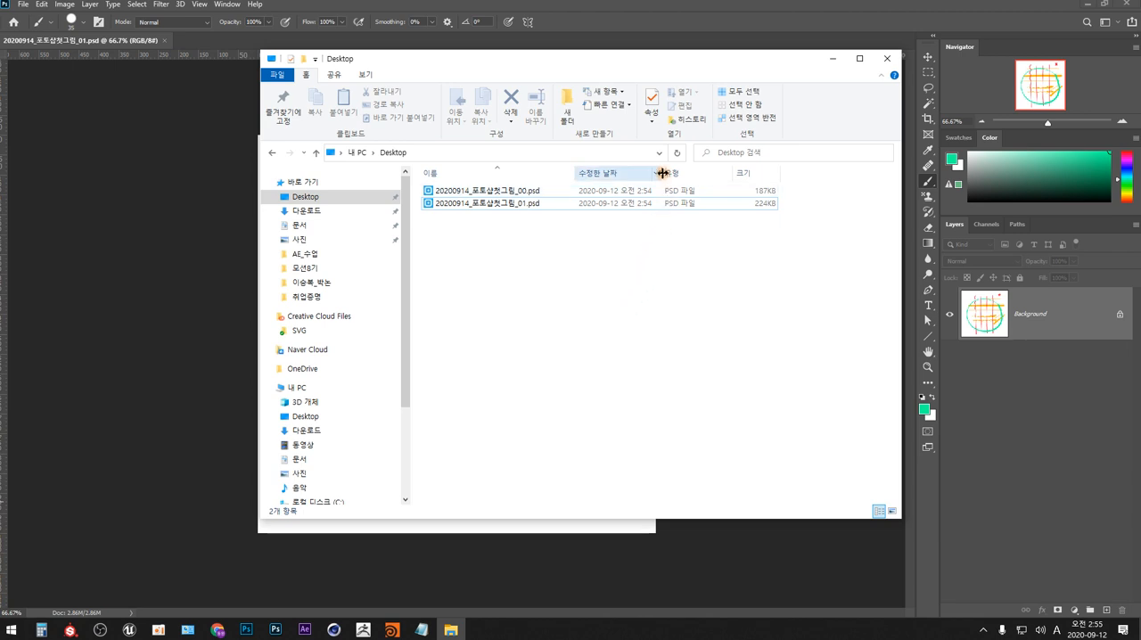
drag(664, 173, 684, 176)
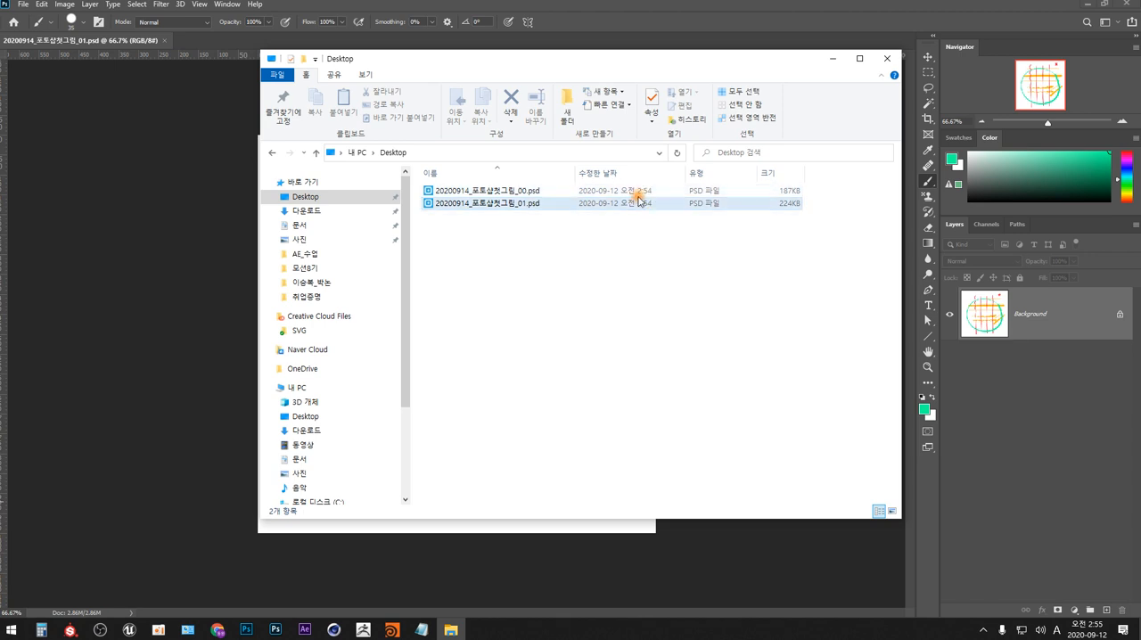
click(632, 278)
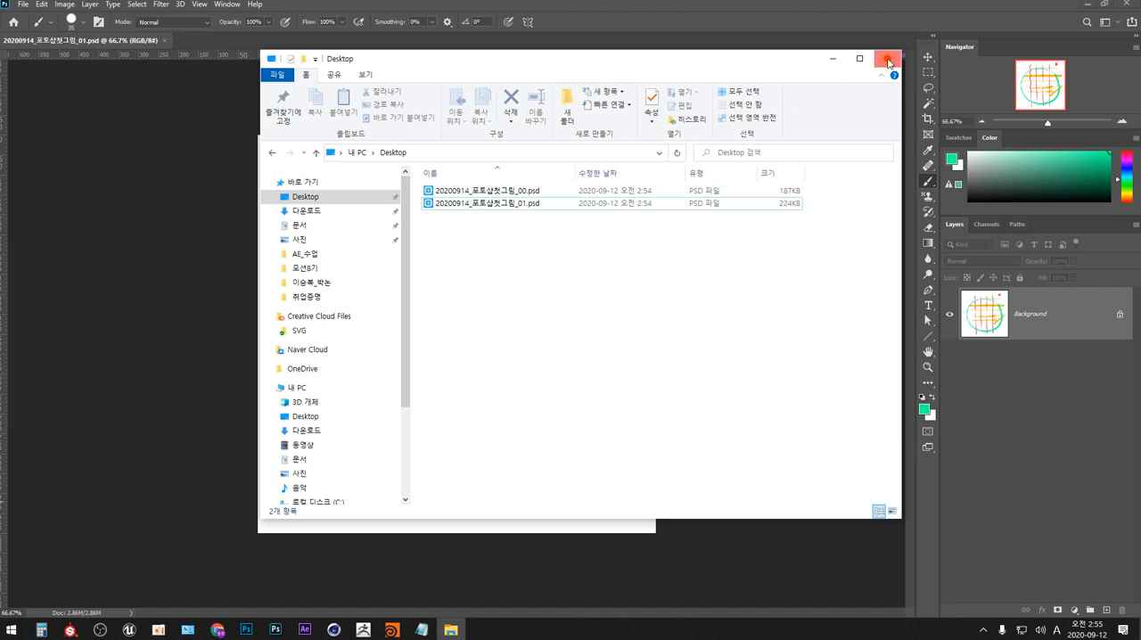
click(887, 59)
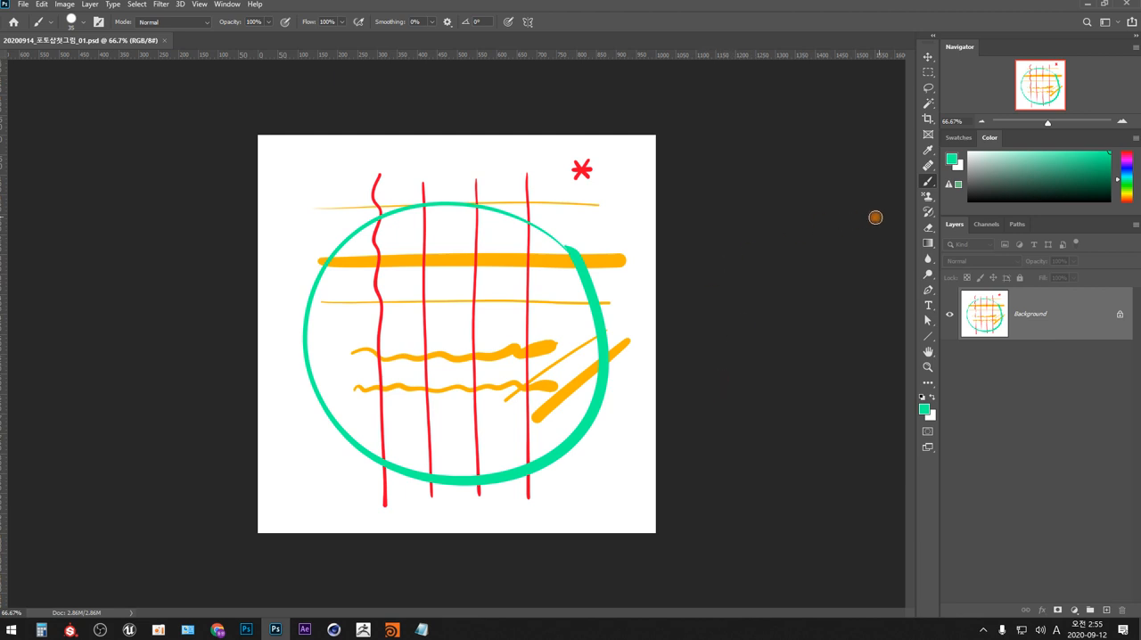
- Switch the foreground color to blue and paint four triangles, one near each corner of the canvas
click(1123, 168)
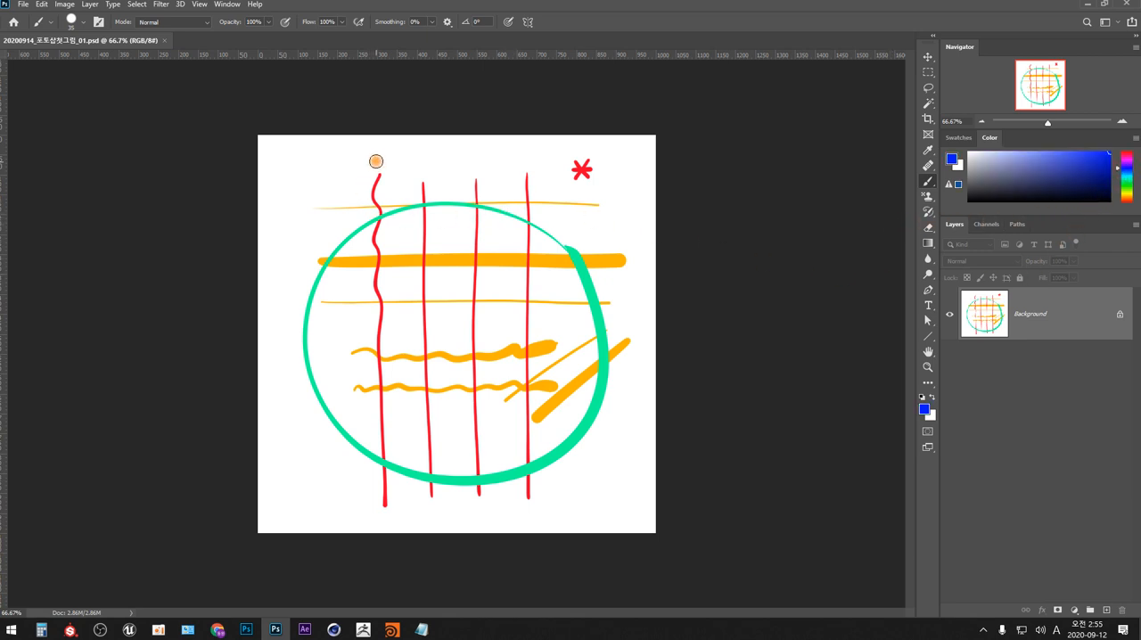
mouse_move(367, 157)
mouse_down()
mouse_move(333, 206)
mouse_move(410, 208)
mouse_move(368, 157)
mouse_up()
mouse_move(585, 161)
mouse_down()
mouse_move(604, 218)
mouse_move(581, 164)
mouse_up()
mouse_move(349, 427)
mouse_down()
mouse_move(302, 481)
mouse_move(392, 490)
mouse_move(349, 428)
mouse_up()
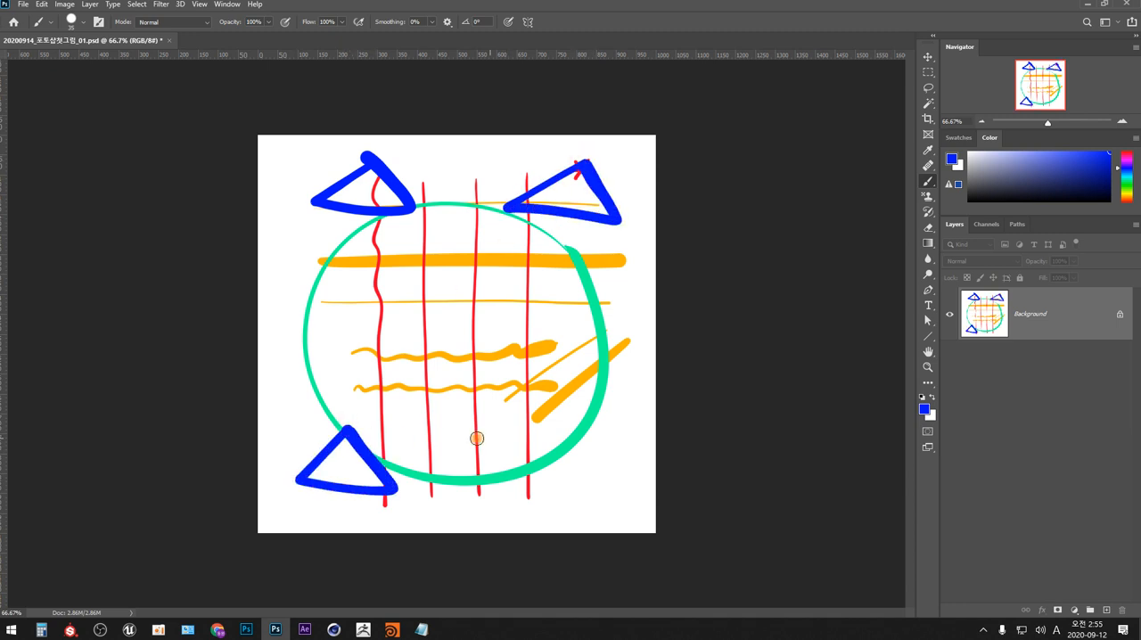
mouse_move(591, 429)
mouse_down()
mouse_move(528, 495)
mouse_move(625, 497)
mouse_move(589, 432)
mouse_up()
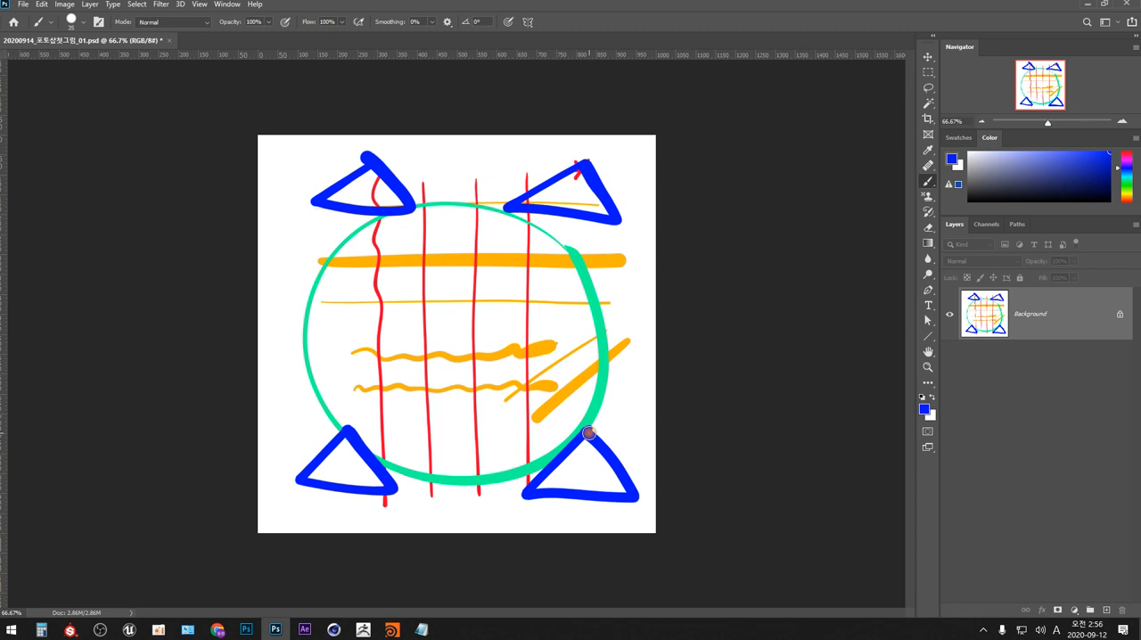
- Undo the four blue triangles one after another
key(ctrl+z)
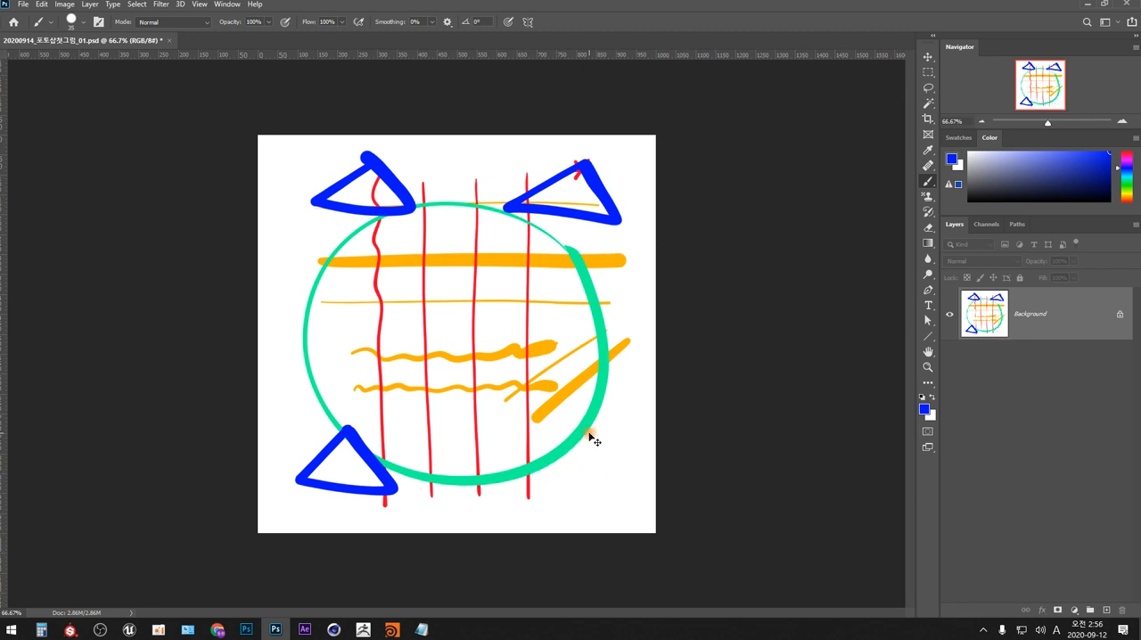
key(ctrl+z)
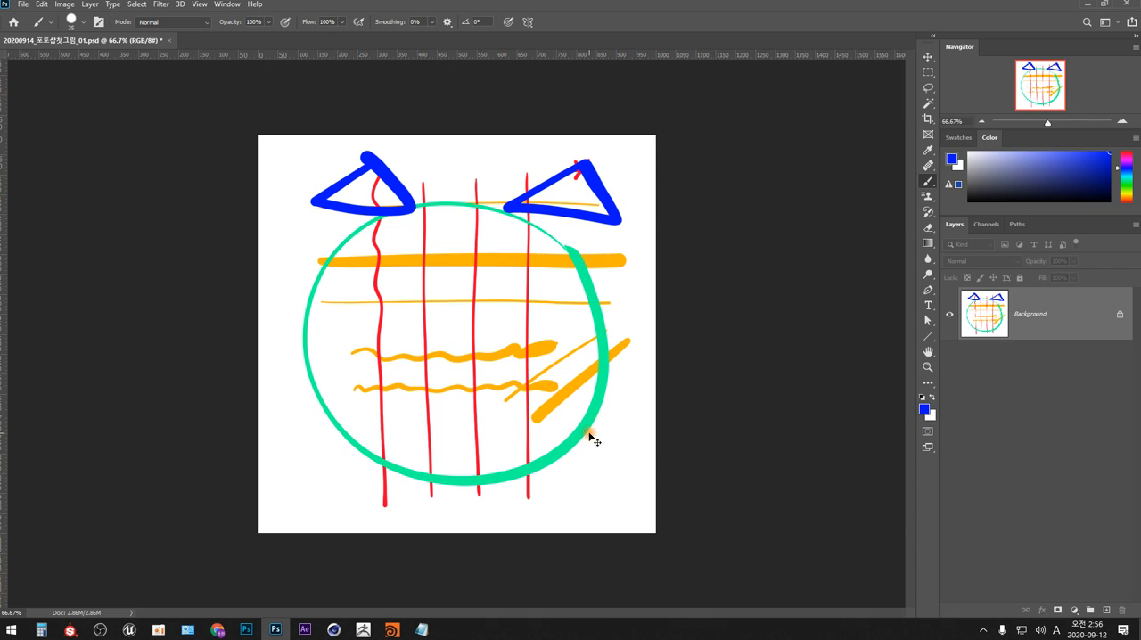
key(ctrl+z)
key(ctrl+z)
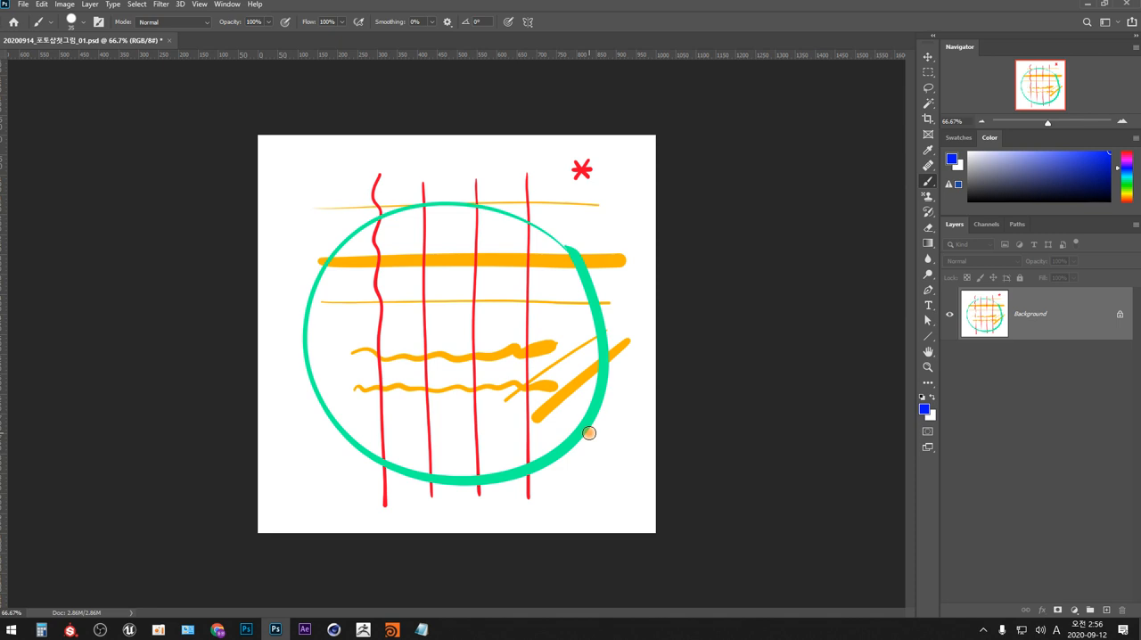
- Examine the History States setting in the Performance preferences and leave the preferences without changes
click(42, 4)
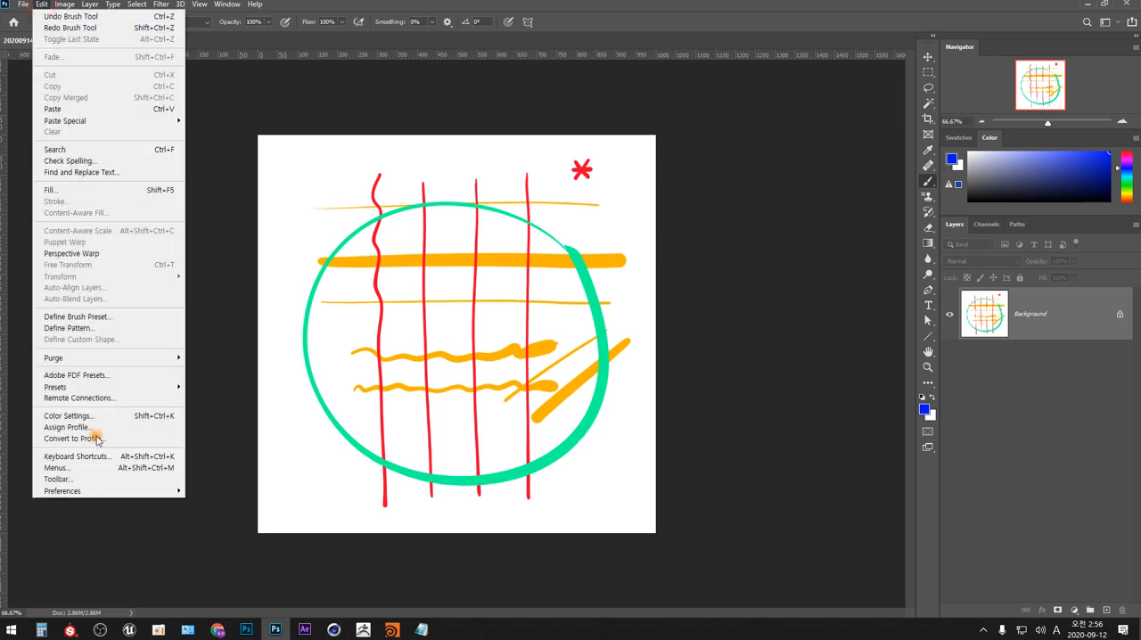
mouse_move(140, 491)
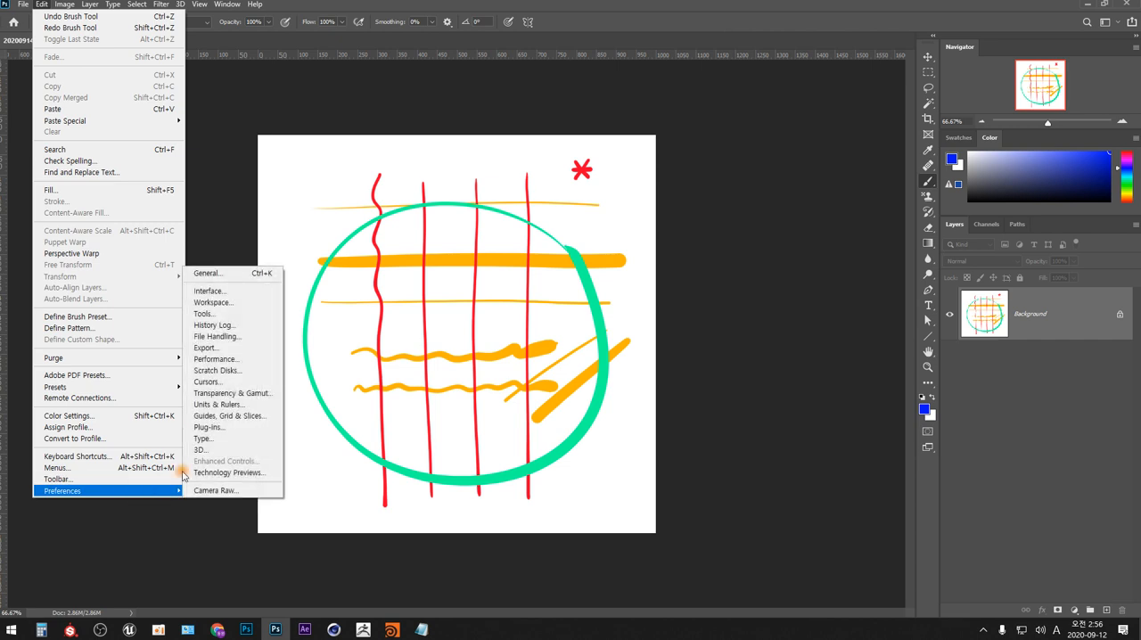
click(257, 330)
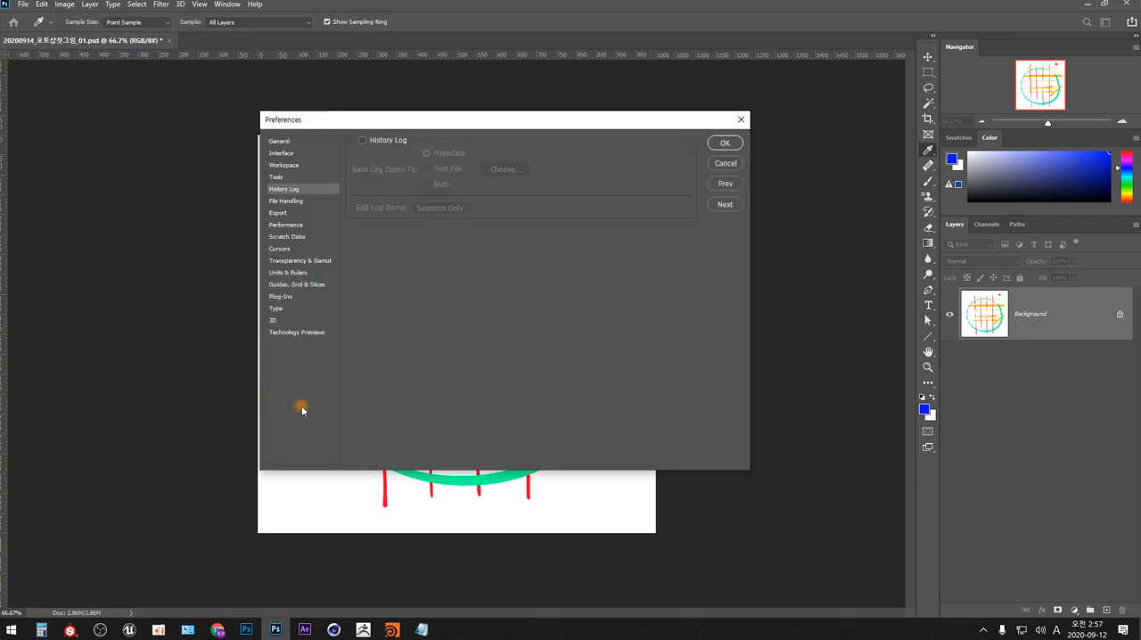
click(300, 226)
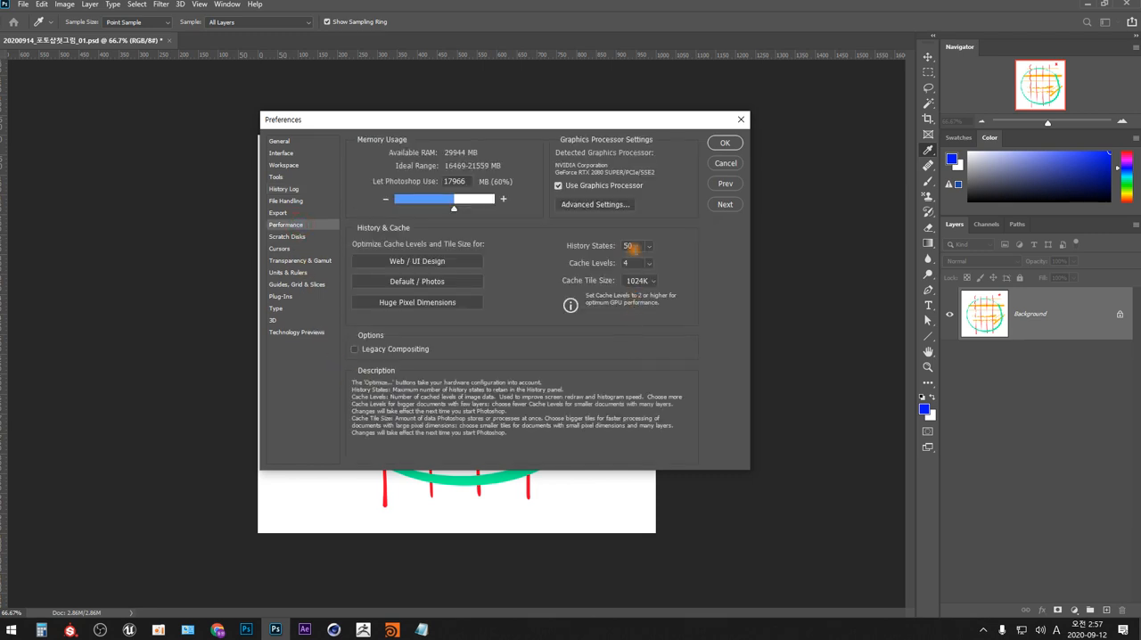
click(629, 246)
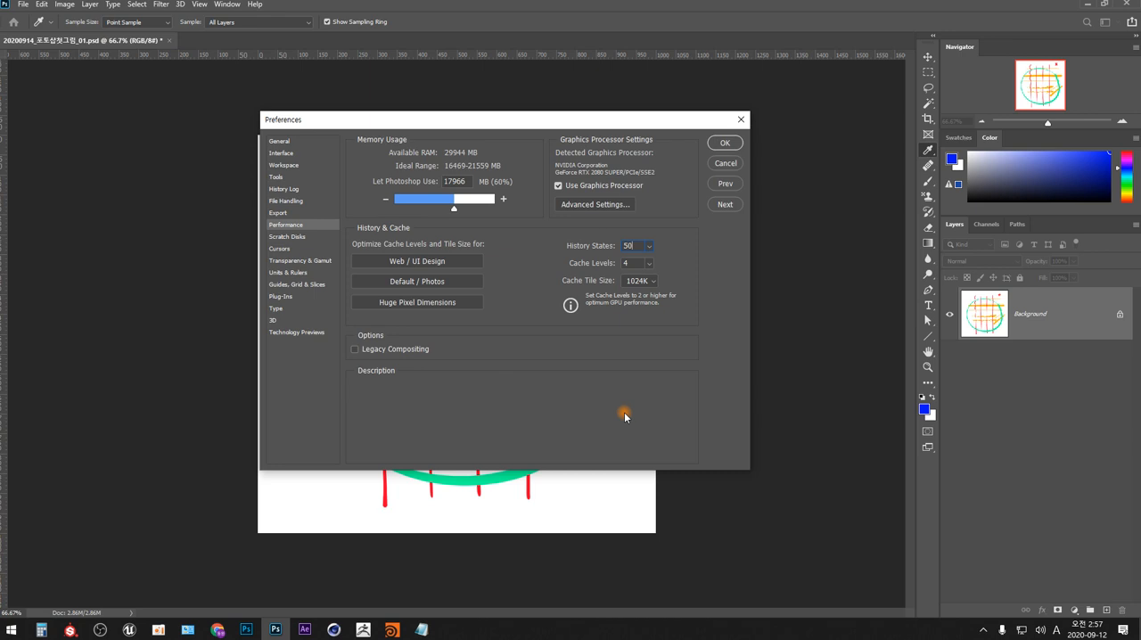
click(726, 166)
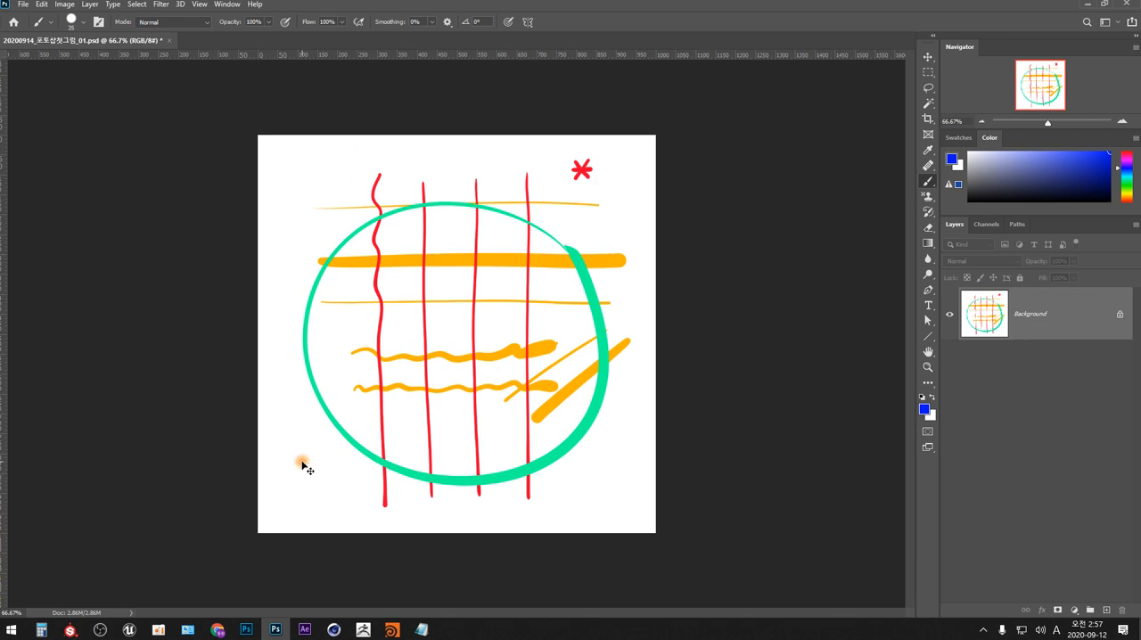
- Redo the undone blue triangles
key(ctrl+shift+z)
key(ctrl+shift+z)
key(ctrl+shift+z)
key(ctrl+shift+z)
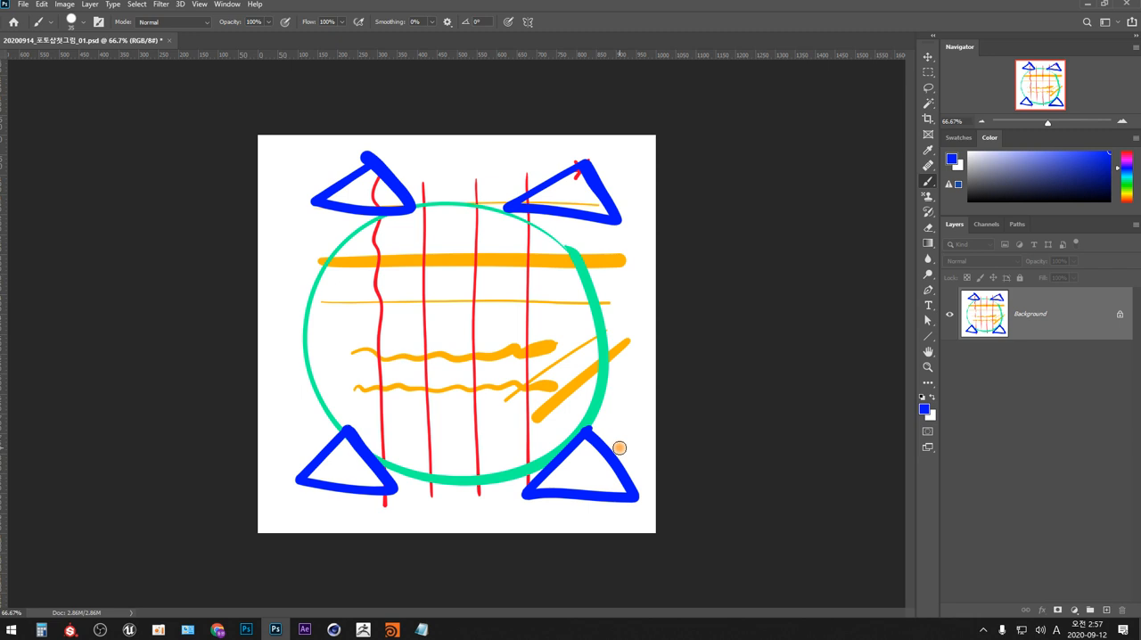
- Revert the drawing to its last saved version and close the document
click(22, 3)
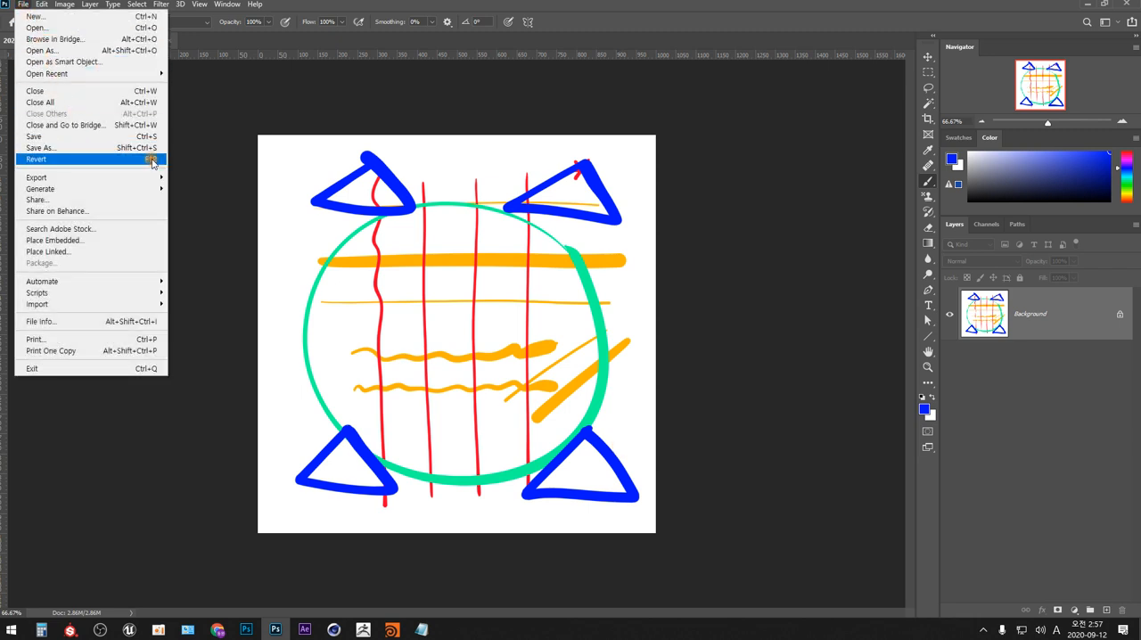
click(151, 160)
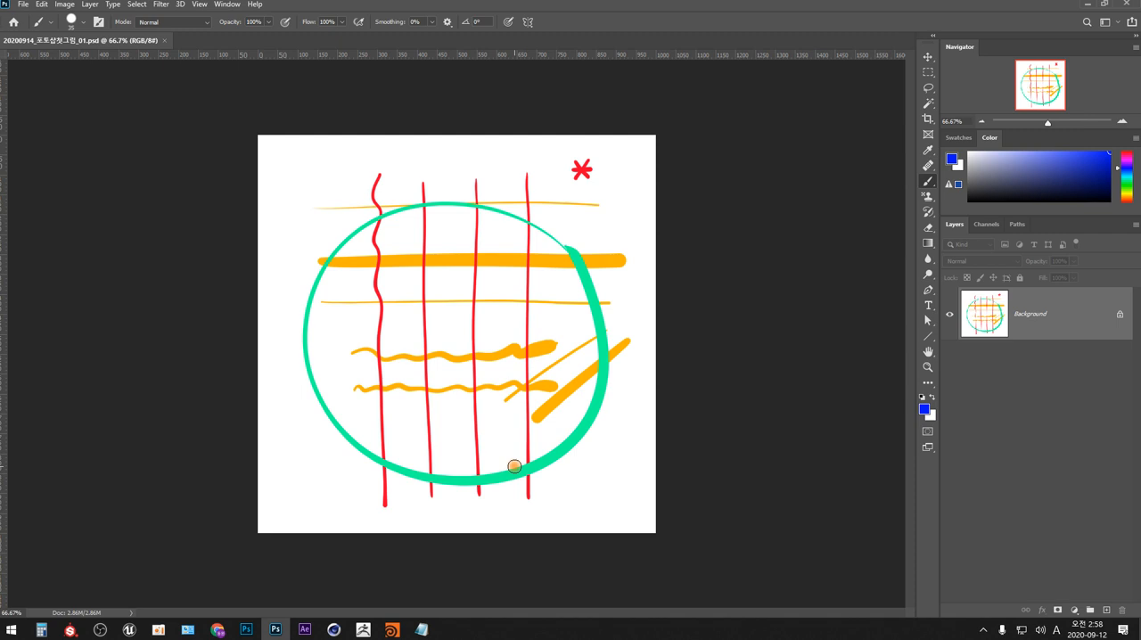
key(ctrl+w)
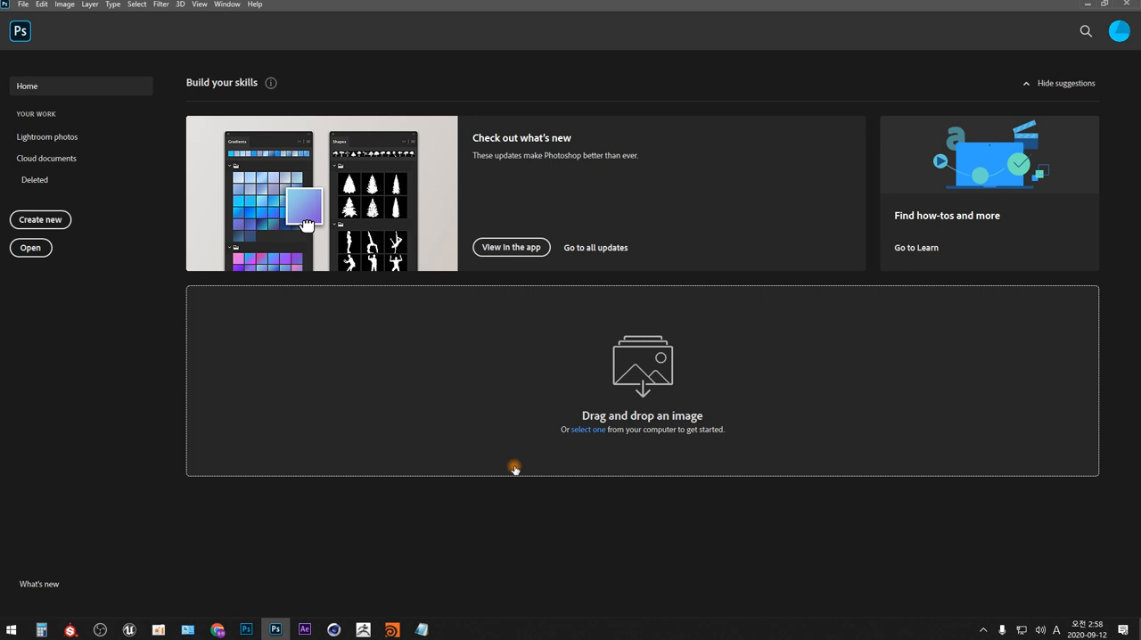
- Create a new document from the recent custom preset of 1000 × 1000 px at 72 ppi
click(53, 223)
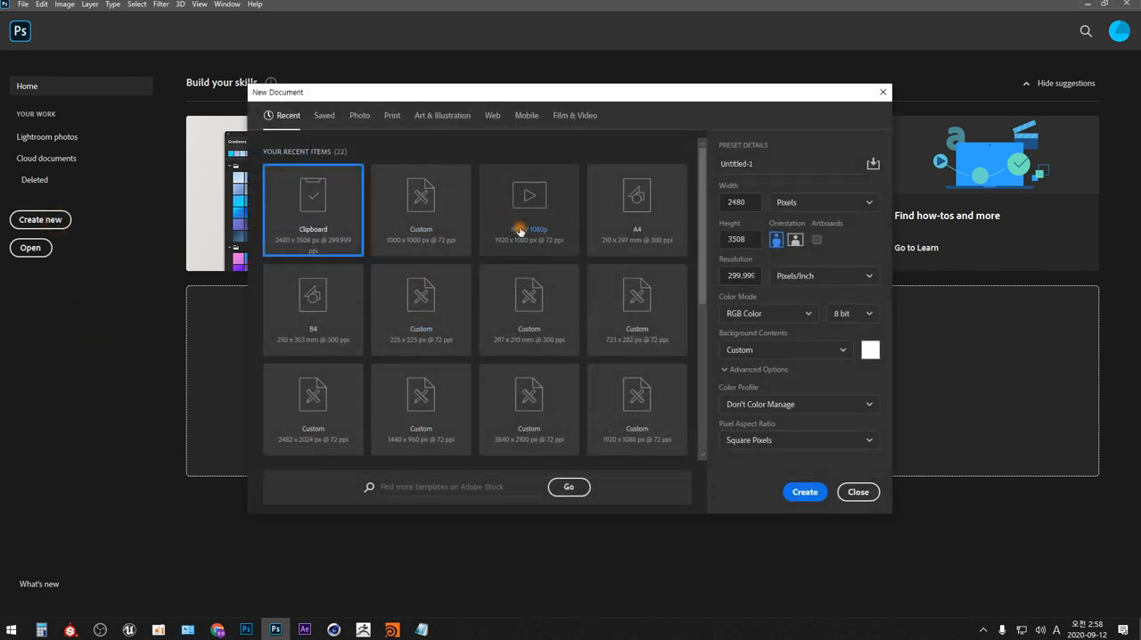
click(424, 196)
click(805, 492)
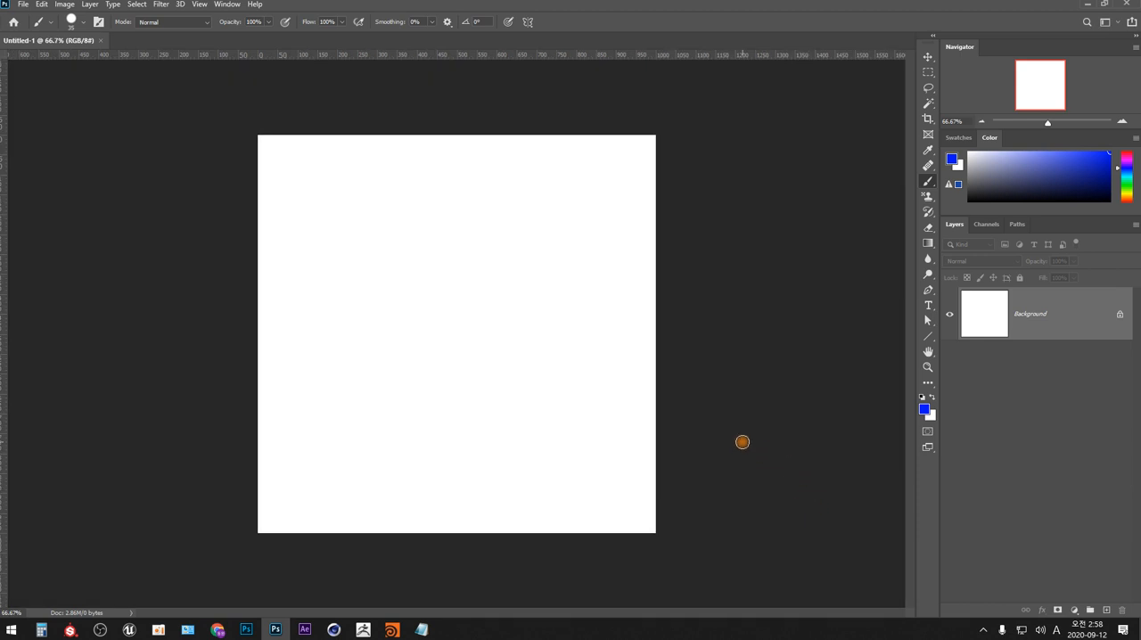
- Paint a blue zigzag stroke down the middle of the canvas and close the document without saving it
drag(442, 201, 507, 500)
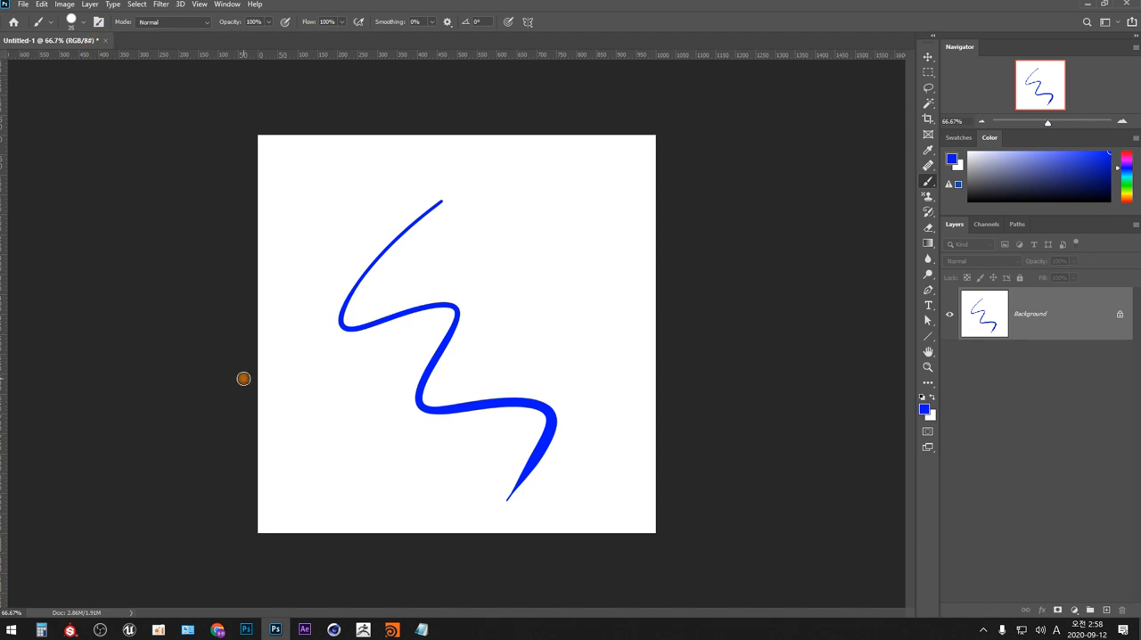
key(ctrl+w)
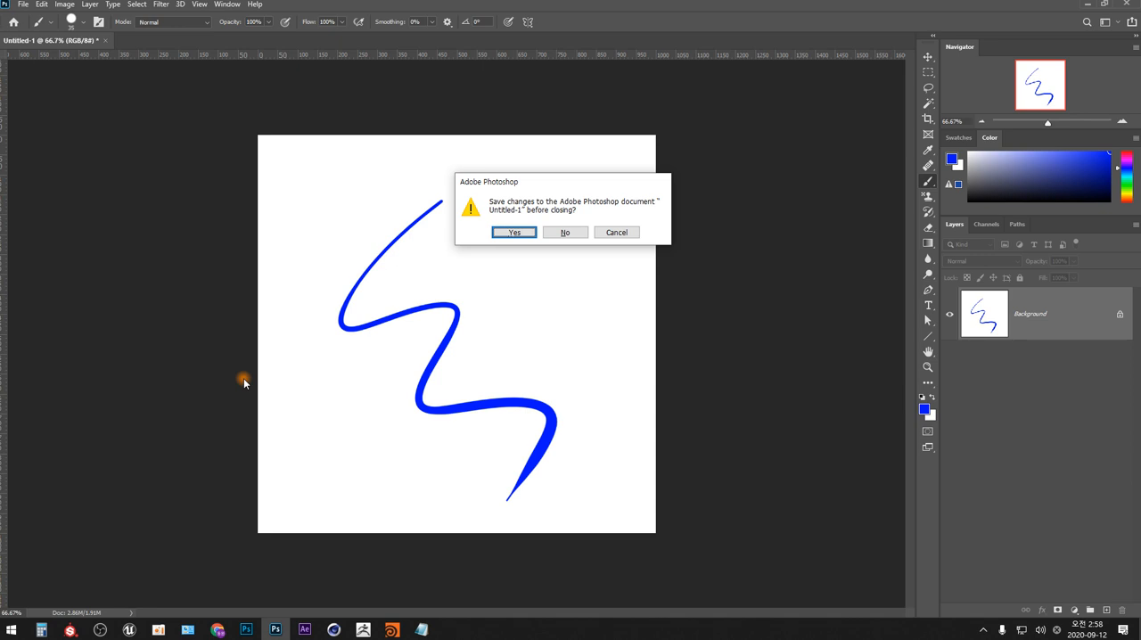
click(573, 233)
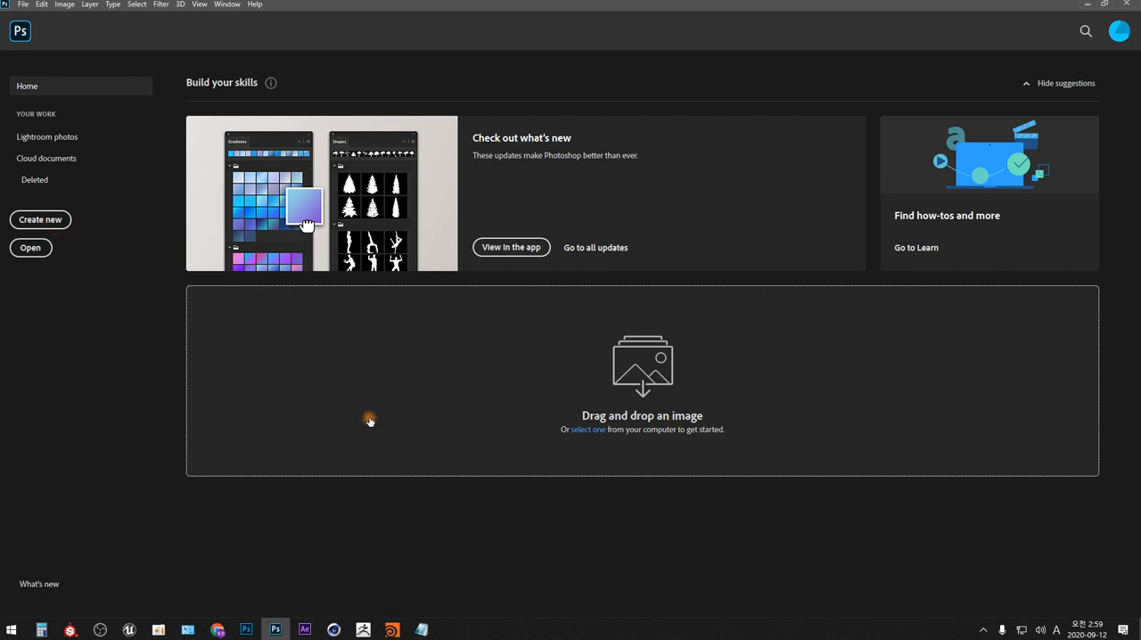
- Create a new document from the recent custom preset of 1000 × 1000 px at 72 ppi
click(46, 222)
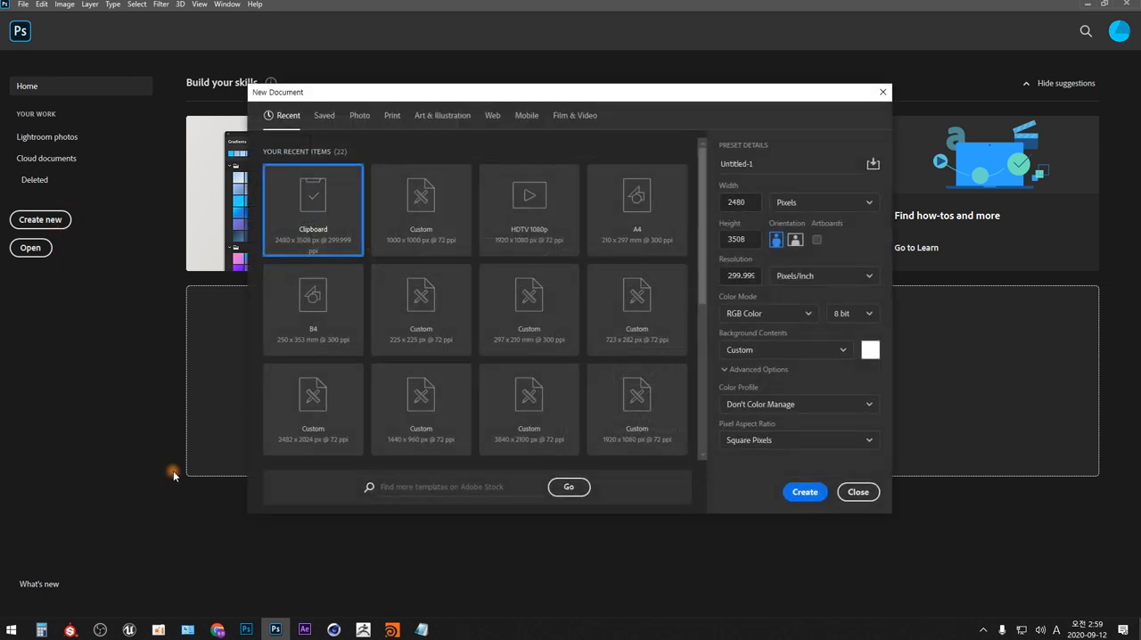
click(425, 197)
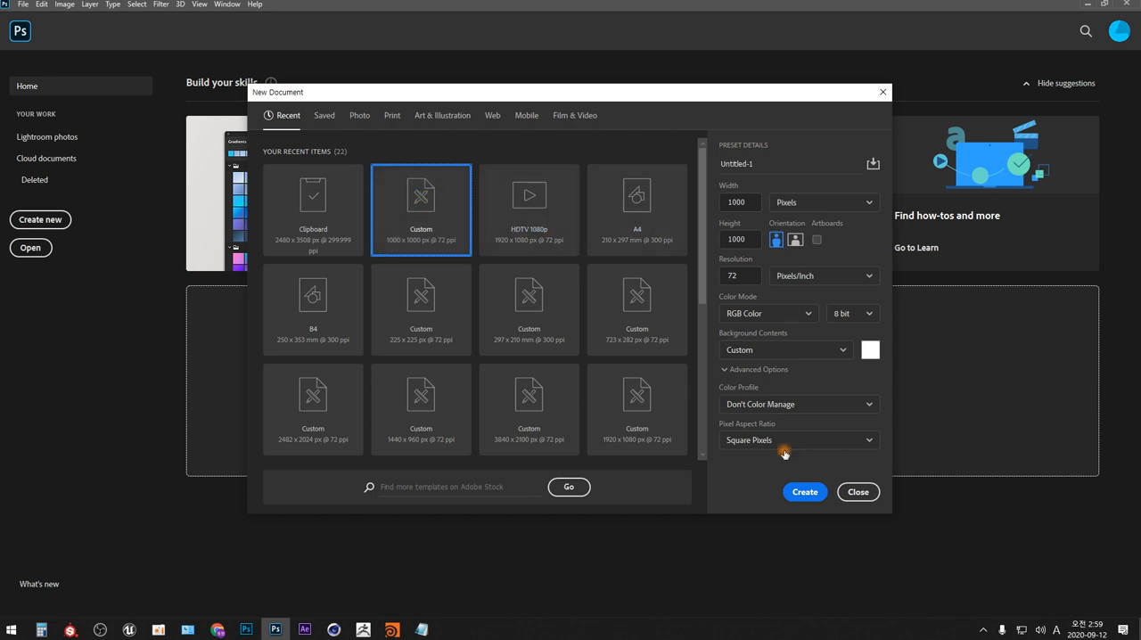
click(806, 492)
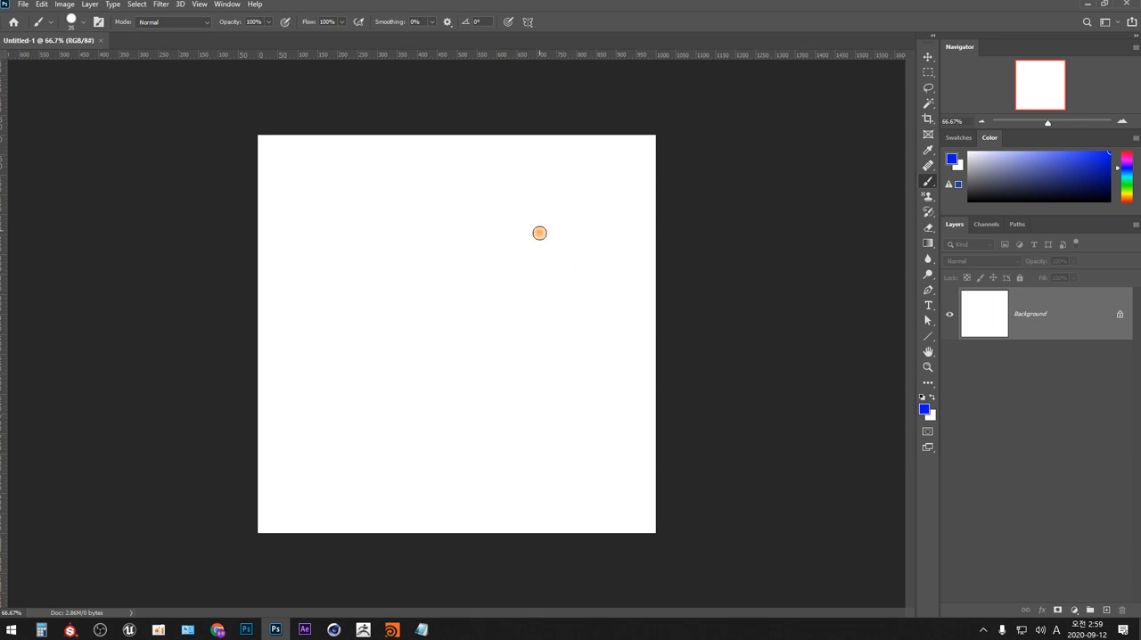
- Paint a blue zigzag stroke on the Background layer and move it to the left half of the canvas using a Magic Wand selection
mouse_move(553, 205)
mouse_down()
mouse_move(518, 312)
mouse_move(507, 429)
mouse_up()
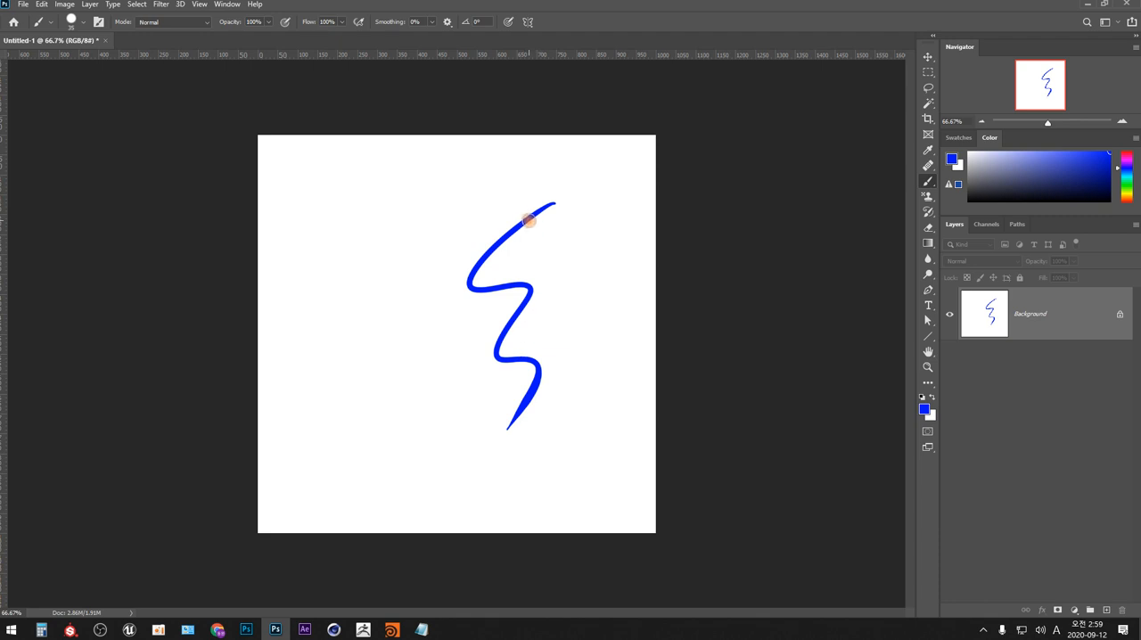
key(w)
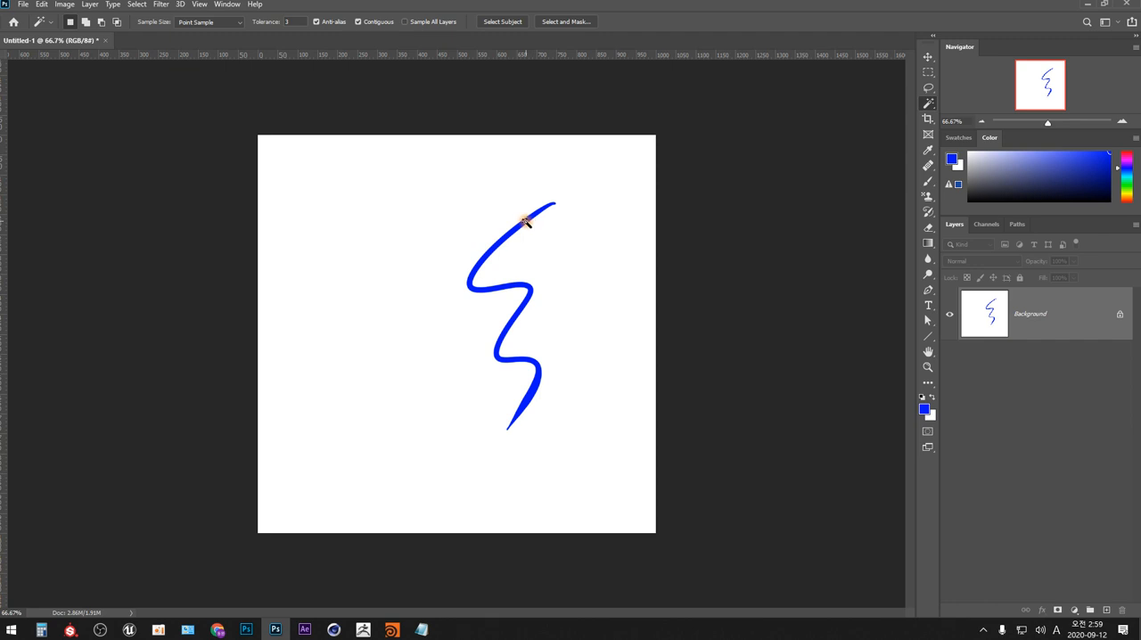
click(527, 220)
key(ctrl)
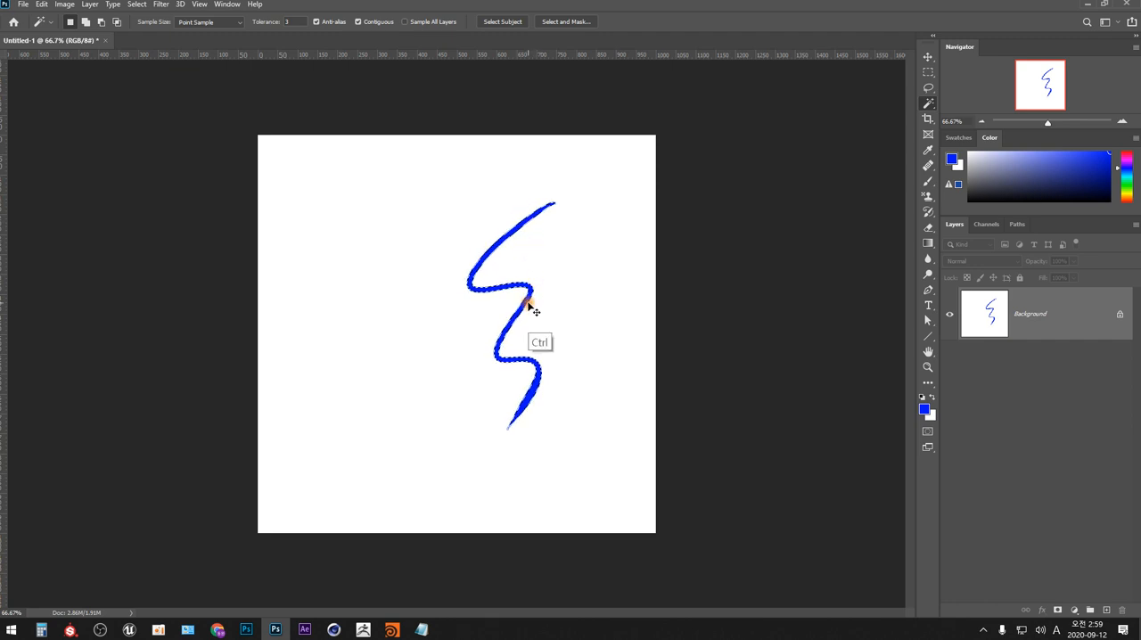
drag(529, 307, 390, 322)
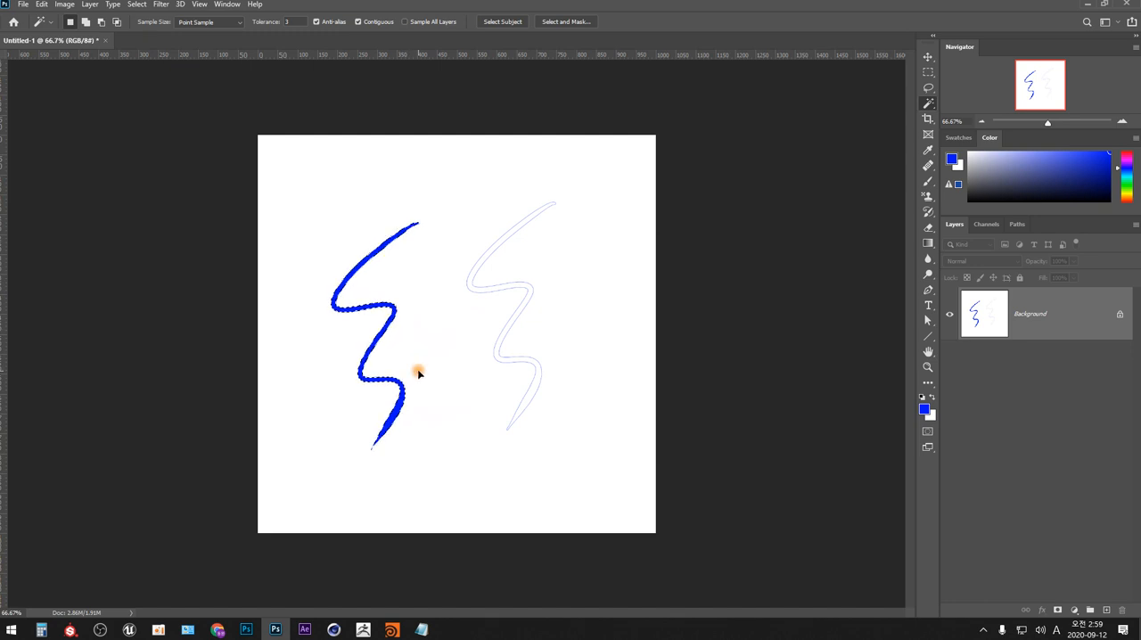
- Deselect the stroke and undo its move and painting
key(ctrl+d)
key(ctrl+z)
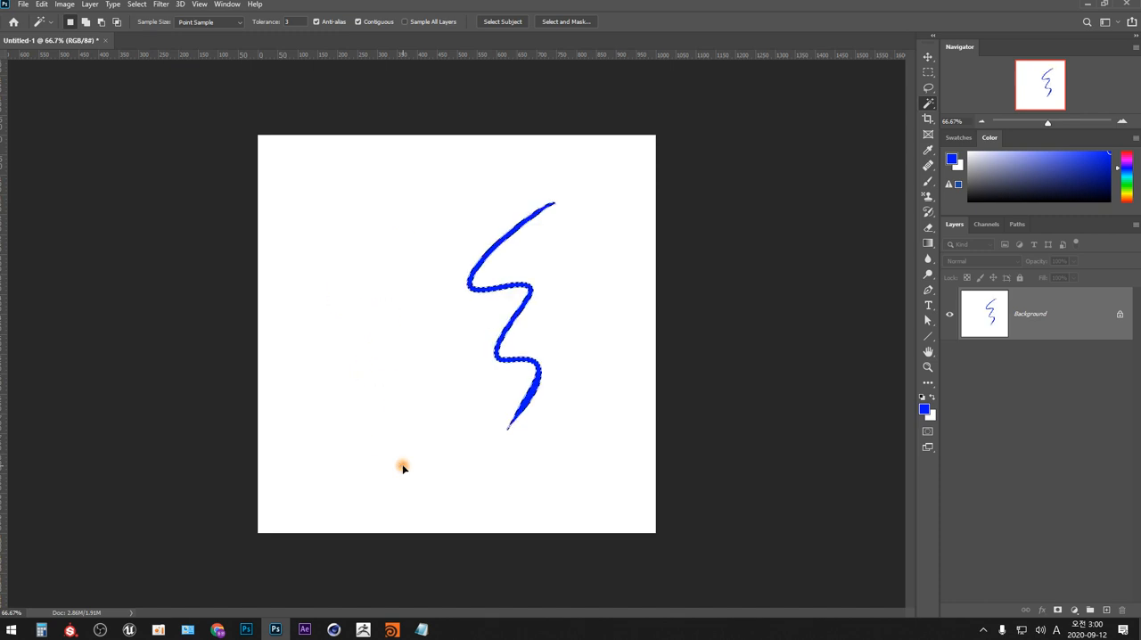
key(ctrl+z)
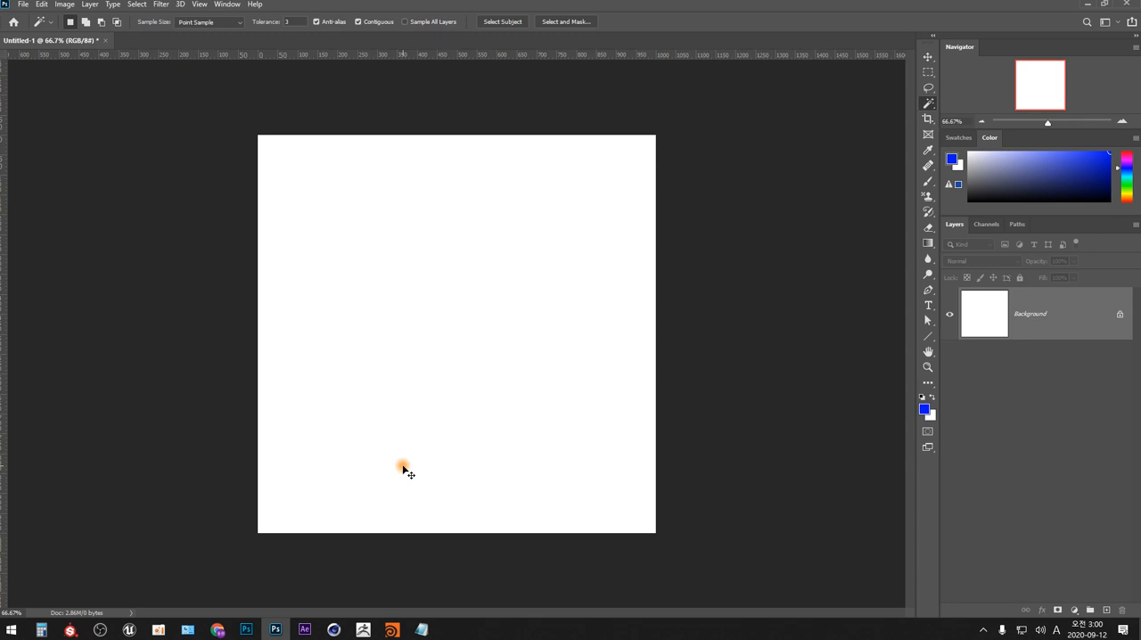
- Add a new layer with the default settings, and undo its creation
key(ctrl+shift+n)
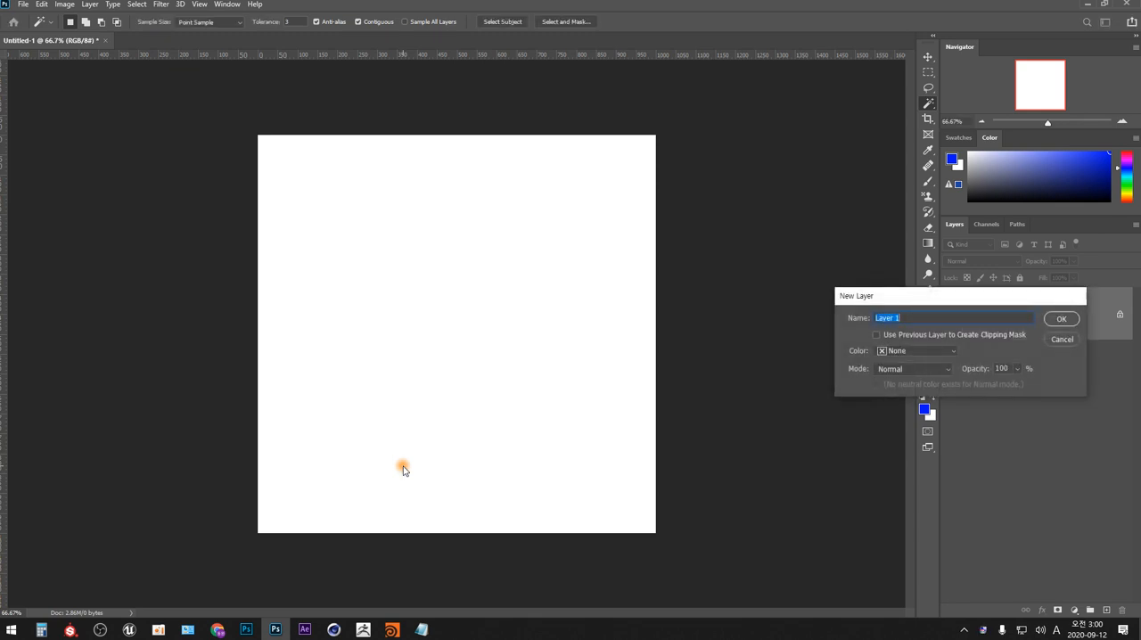
key(Return)
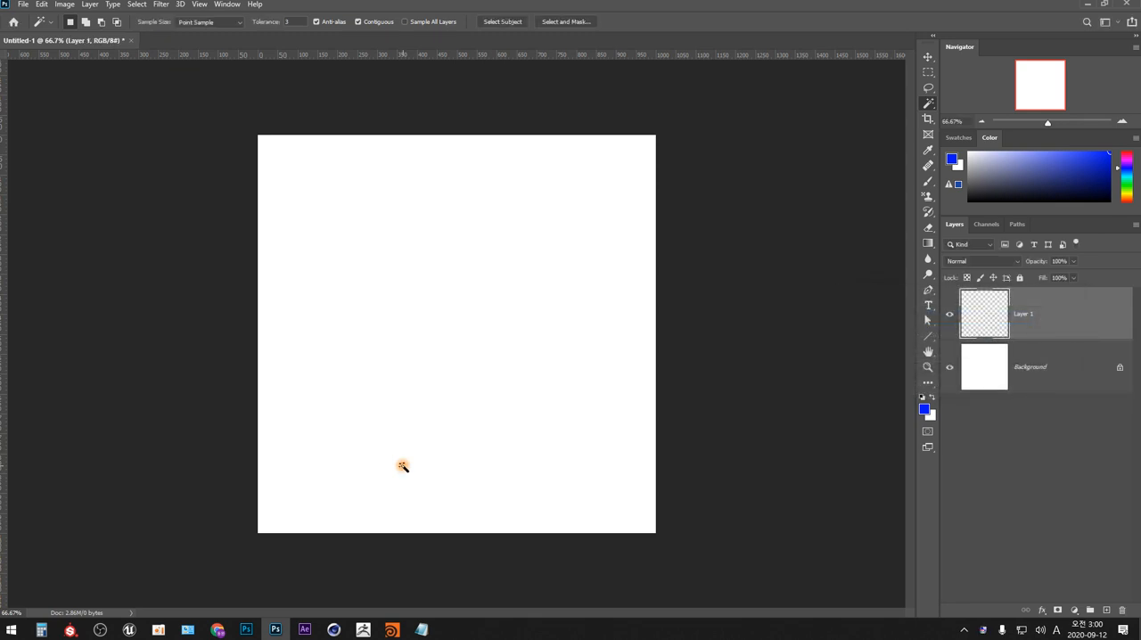
key(ctrl+z)
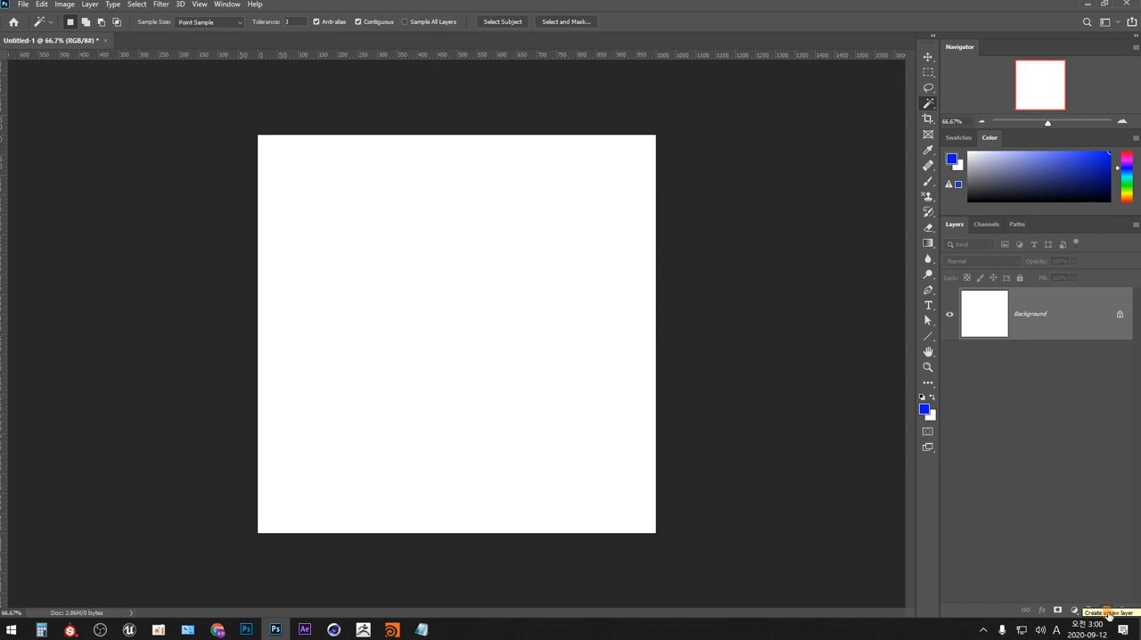
- Add an empty layer directly above the Background without setting options, cancel closing the document, and delete the layer
click(1107, 611)
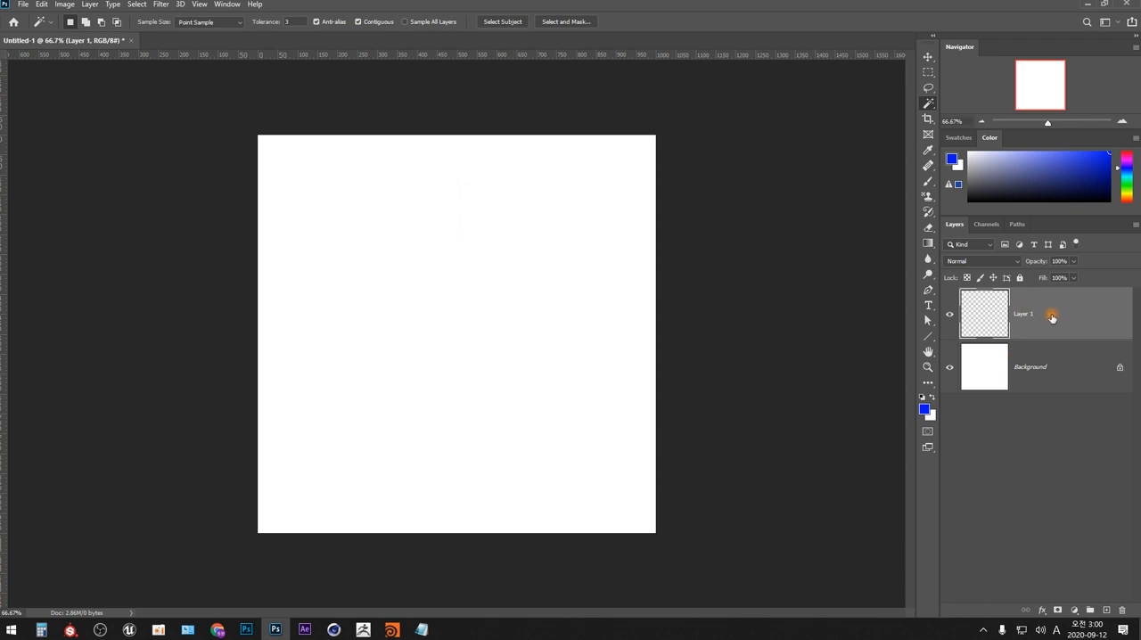
key(ctrl+w)
click(616, 232)
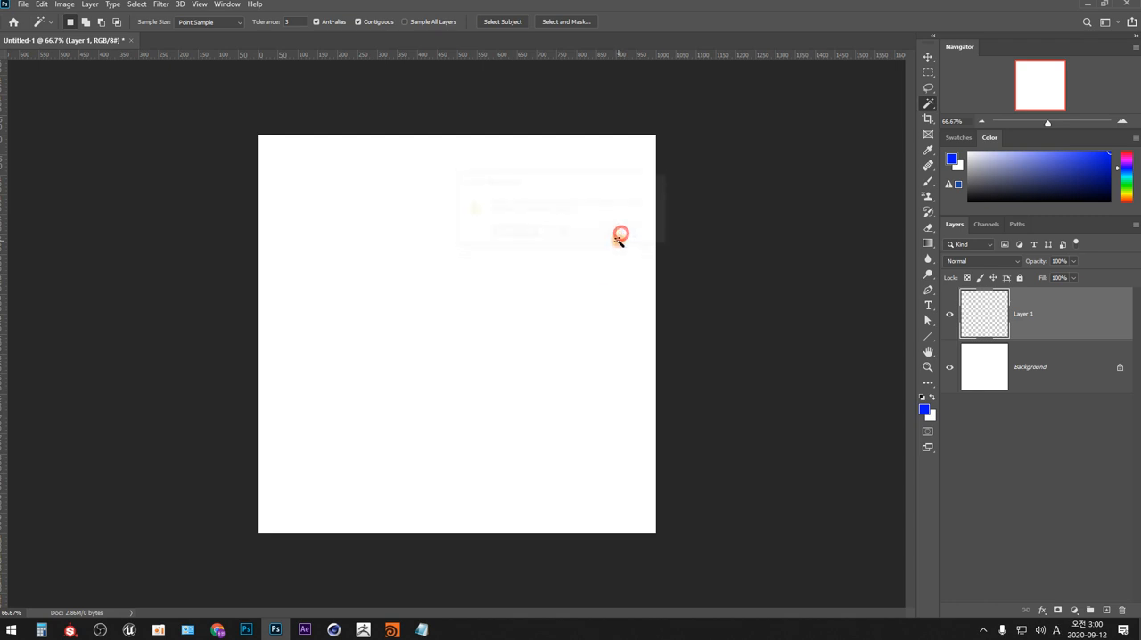
drag(1012, 351, 1121, 609)
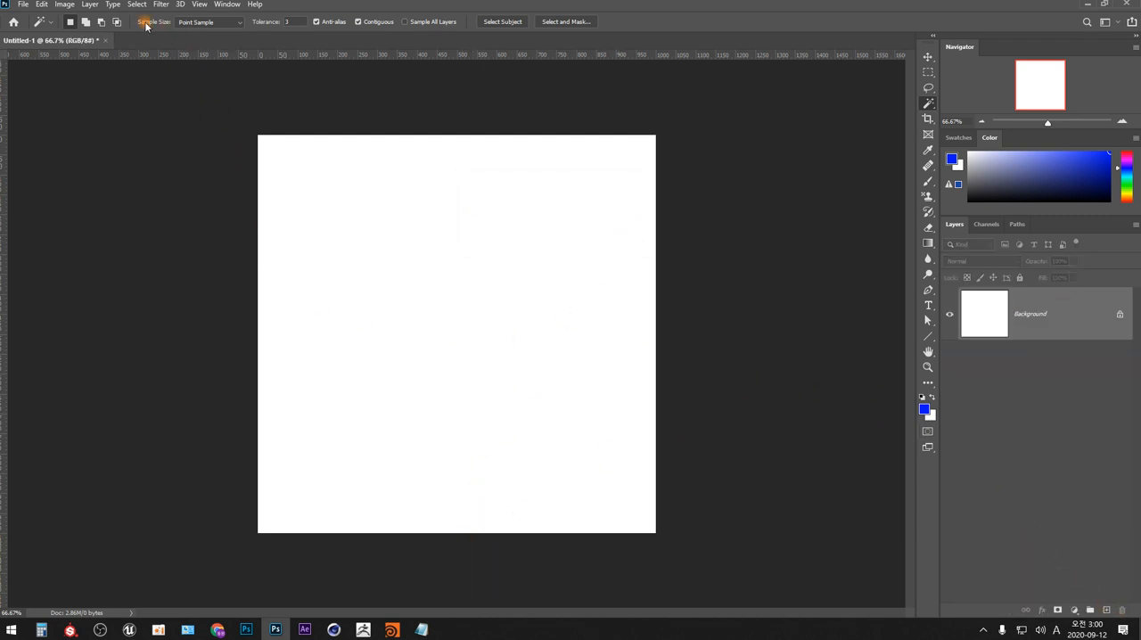
- Add a new layer named Layer 1 in Normal mode at 100% opacity
click(93, 6)
mouse_move(189, 17)
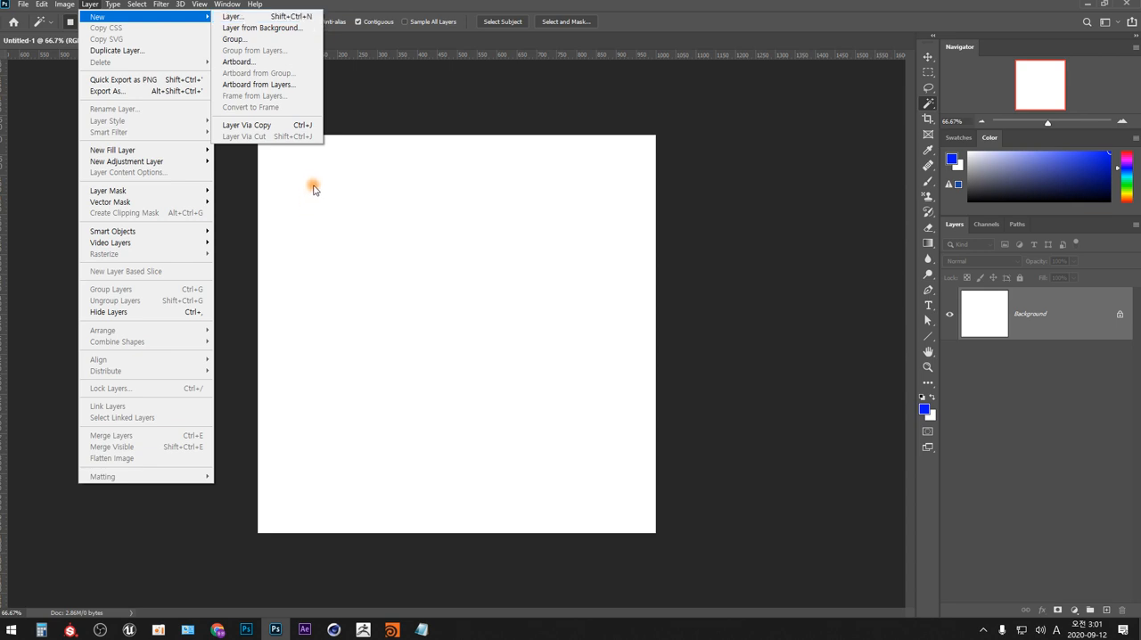
click(299, 16)
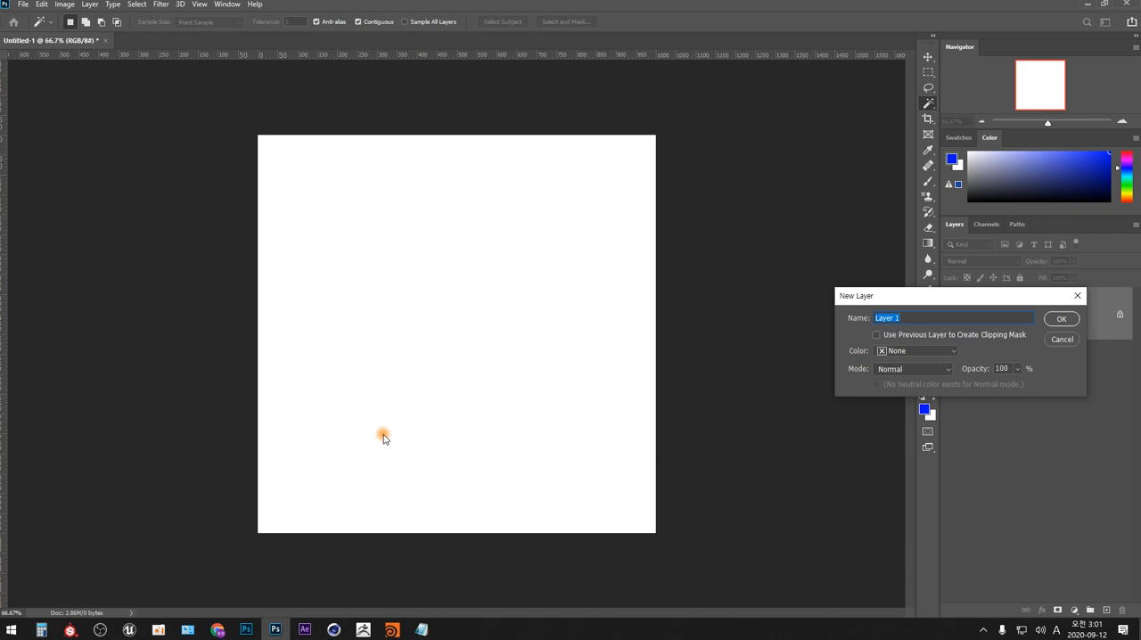
click(1060, 318)
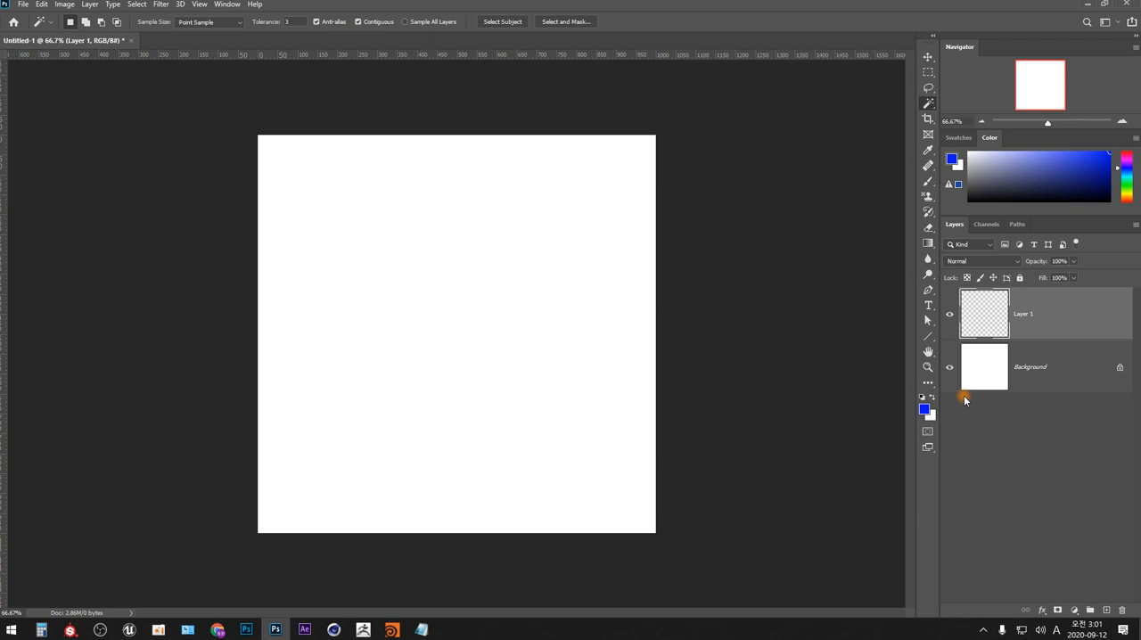
- Reduce the Brush tool's size to 4 px, trying it with a thin curved stroke on Layer 1 and undoing that stroke
key(b)
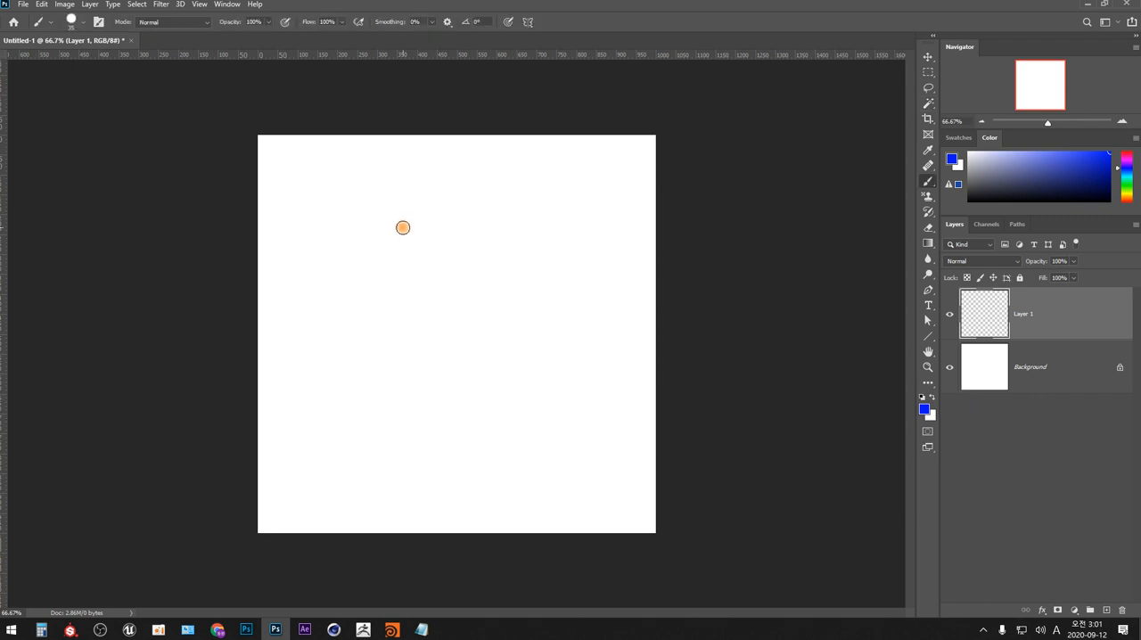
key(bracketleft)
key(bracketleft)
key(bracketleft)
key(bracketleft)
key(bracketleft)
key(bracketleft)
drag(535, 224, 383, 395)
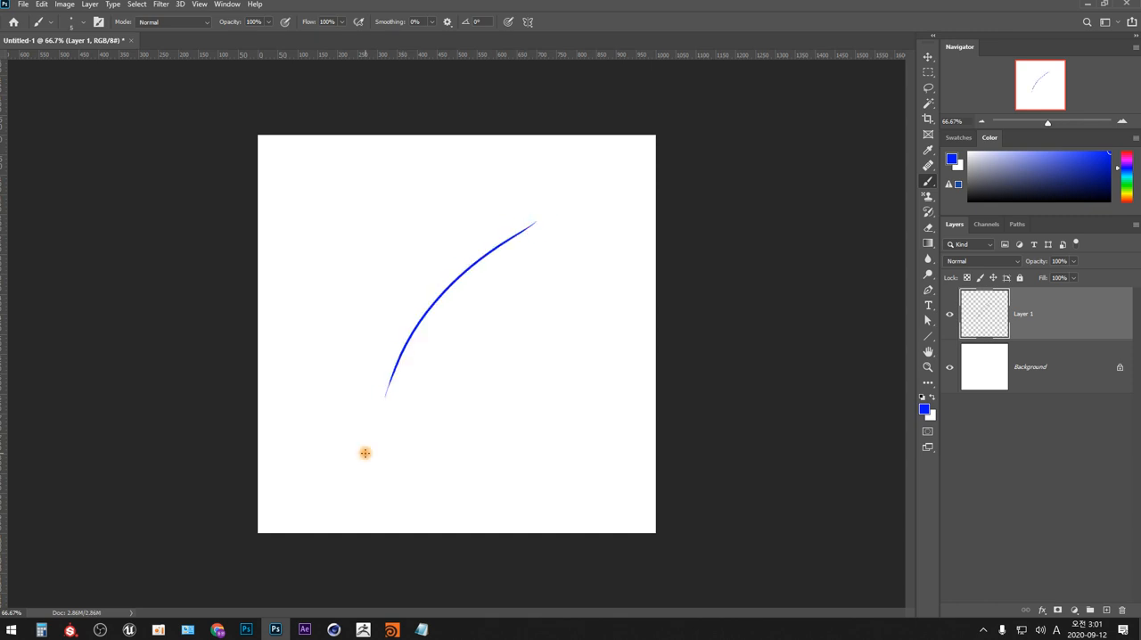
key(ctrl+z)
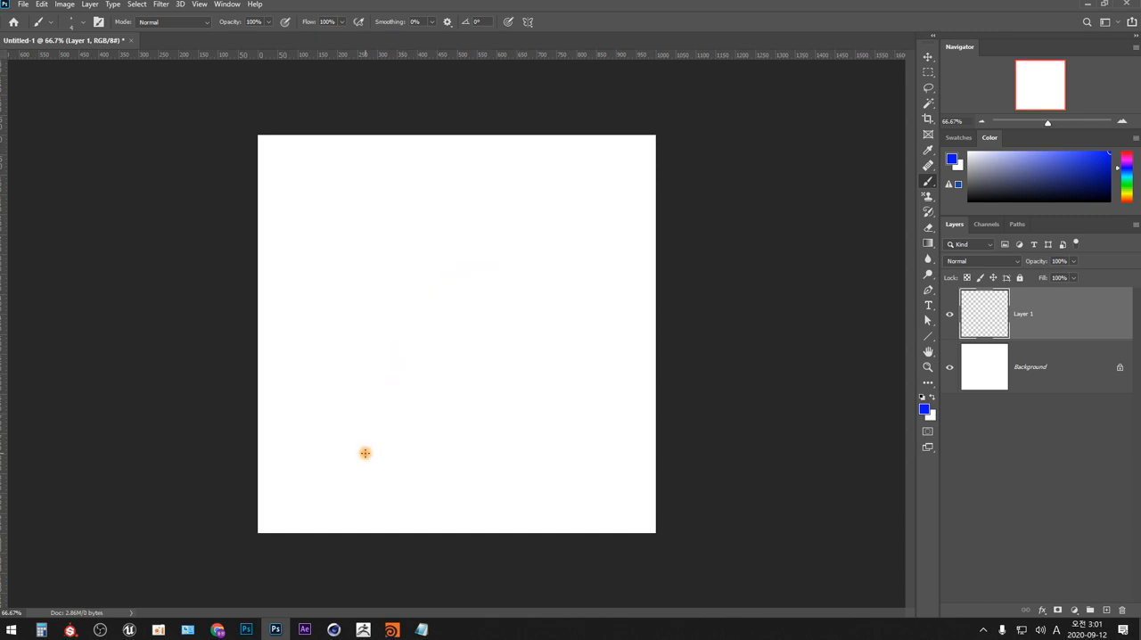
- Handwrite "Ctrl N" in the upper part of Layer 1 and "Ctrl Shift N" below it in blue
mouse_move(326, 197)
mouse_down()
mouse_move(318, 210)
mouse_move(340, 215)
mouse_up()
mouse_move(332, 210)
mouse_down()
mouse_move(352, 192)
mouse_move(356, 212)
mouse_move(403, 191)
mouse_up()
mouse_move(332, 255)
mouse_down()
mouse_move(328, 276)
mouse_move(339, 278)
mouse_up()
mouse_move(332, 274)
mouse_down()
mouse_move(383, 265)
mouse_move(378, 276)
mouse_up()
mouse_move(391, 252)
mouse_down()
mouse_move(405, 266)
mouse_move(464, 253)
mouse_up()
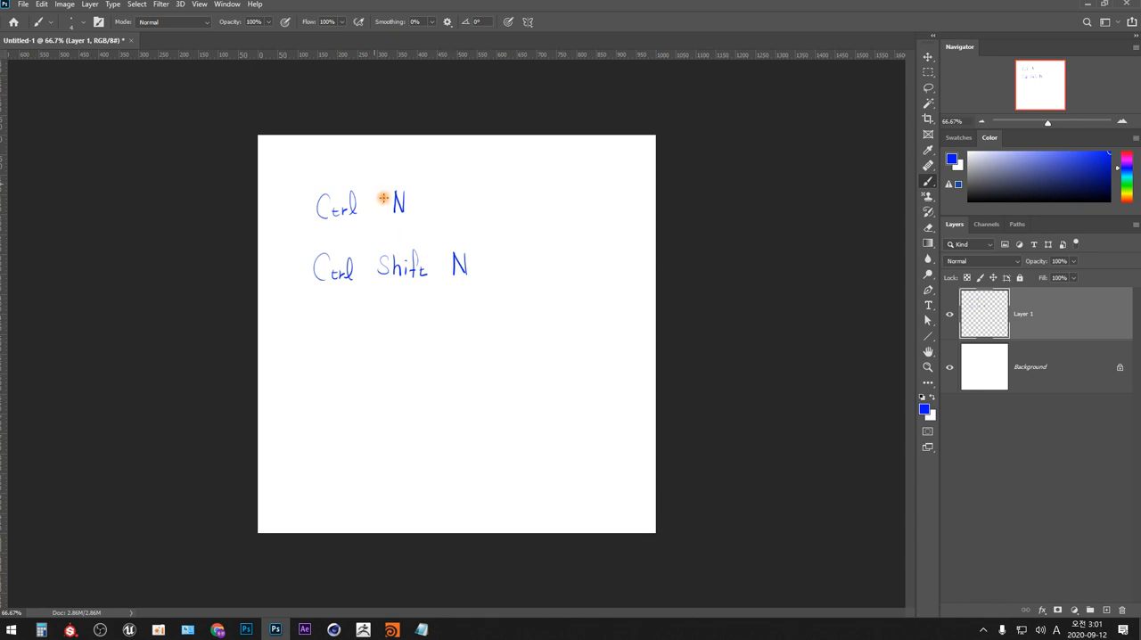
- Check the shortcut of the New Layer command, and underline the handwritten "Ctrl N" with "File New" written beside it
click(89, 4)
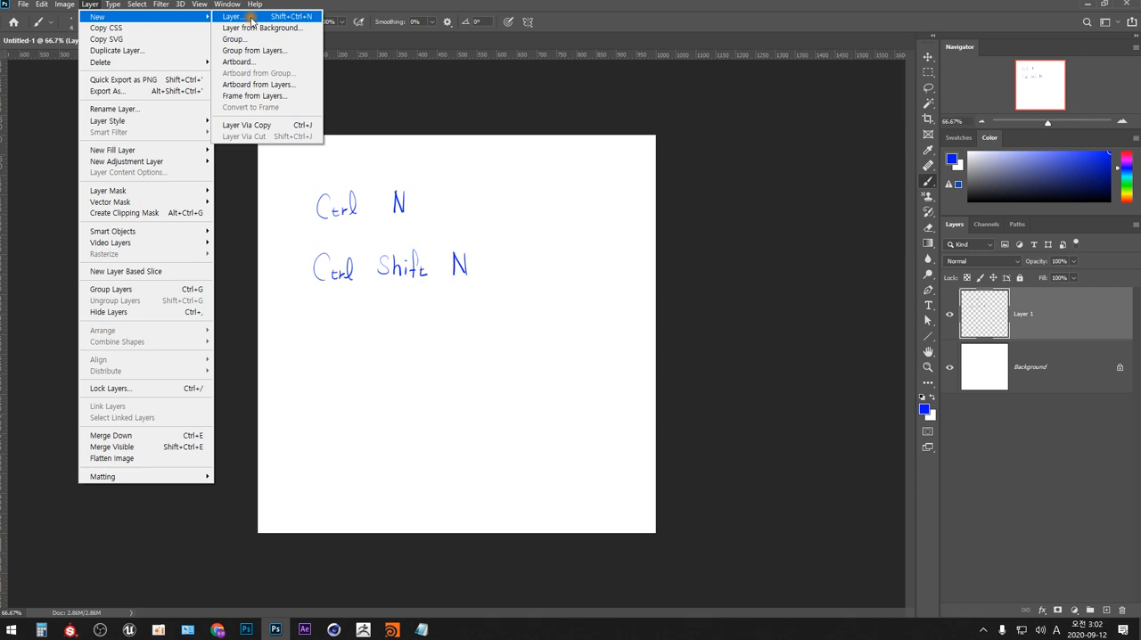
click(728, 243)
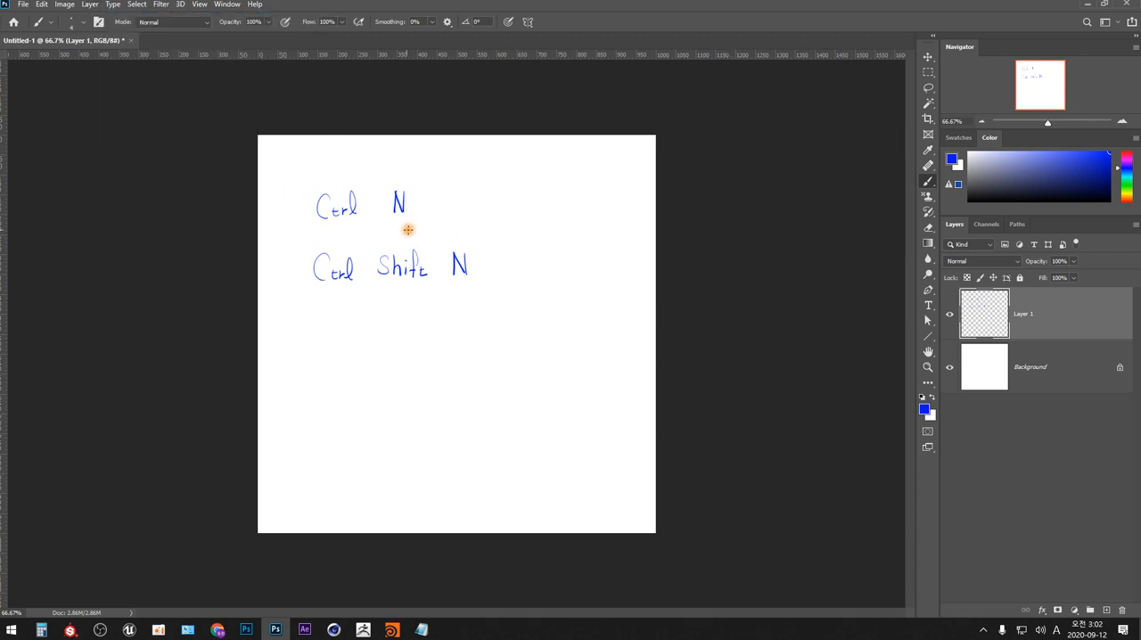
drag(314, 223, 422, 223)
drag(519, 197, 519, 217)
drag(519, 197, 534, 197)
mouse_move(519, 207)
mouse_down()
mouse_move(538, 220)
mouse_move(583, 200)
mouse_move(605, 212)
mouse_up()
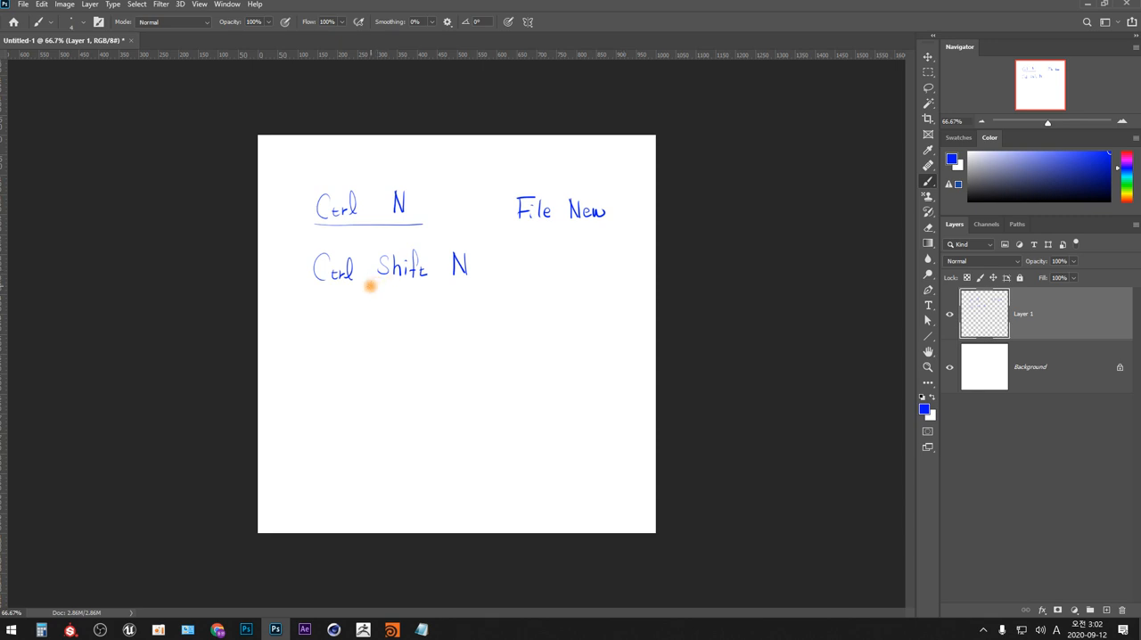
- Draw a wavy underline below "Shift" and an arrow from it to the handwritten note "더하기, 추가"
drag(370, 285, 427, 286)
mouse_move(394, 286)
mouse_down()
mouse_move(394, 311)
mouse_move(425, 306)
mouse_move(425, 320)
mouse_move(436, 307)
mouse_up()
drag(432, 311, 440, 320)
mouse_move(440, 312)
mouse_down()
mouse_move(456, 321)
mouse_move(490, 312)
mouse_up()
drag(479, 314, 492, 313)
drag(486, 314, 509, 313)
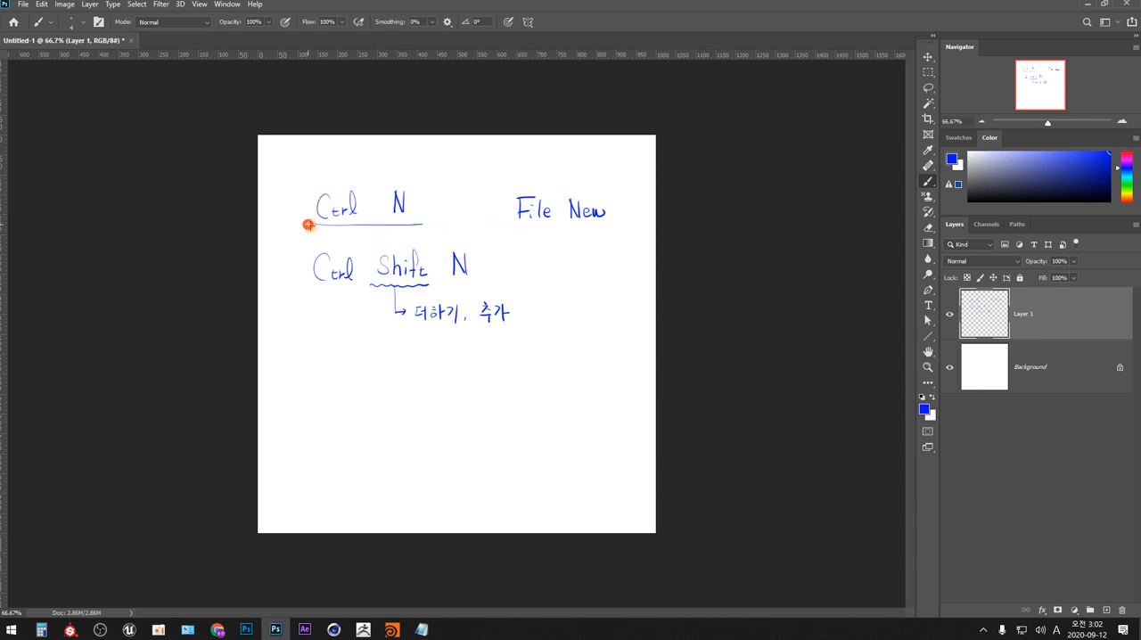
- Draw a box around the "Ctrl N" and "File New" line and a loop around "Shift" and its note
mouse_move(311, 225)
mouse_down()
mouse_move(609, 228)
mouse_move(619, 184)
mouse_move(303, 177)
mouse_move(308, 228)
mouse_up()
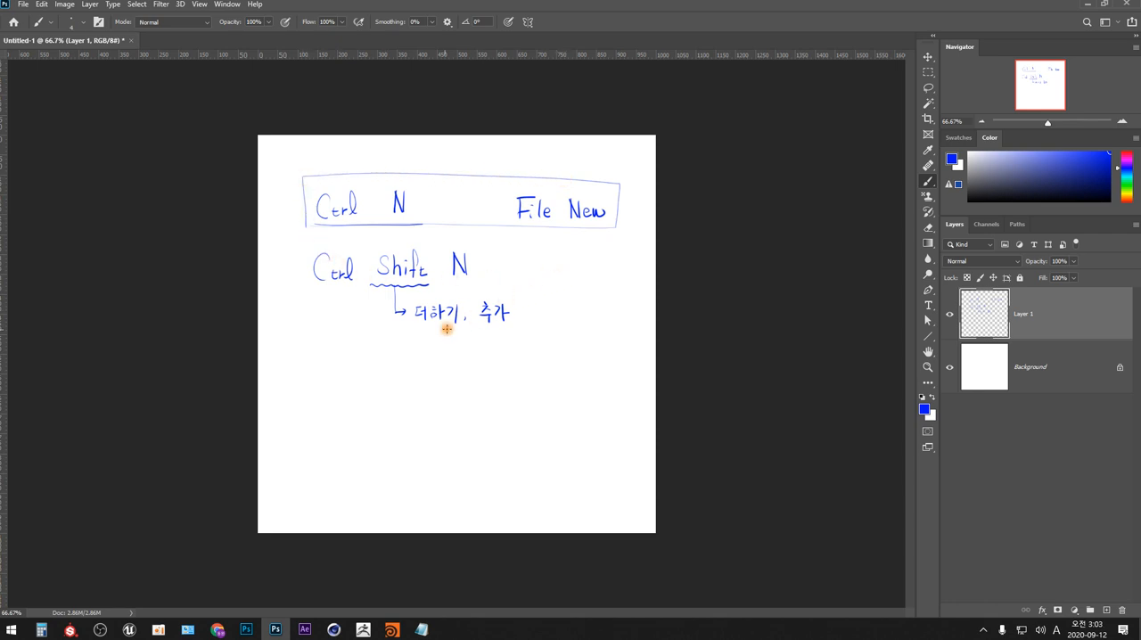
mouse_move(406, 337)
mouse_down()
mouse_move(487, 358)
mouse_move(524, 302)
mouse_move(438, 285)
mouse_move(388, 322)
mouse_up()
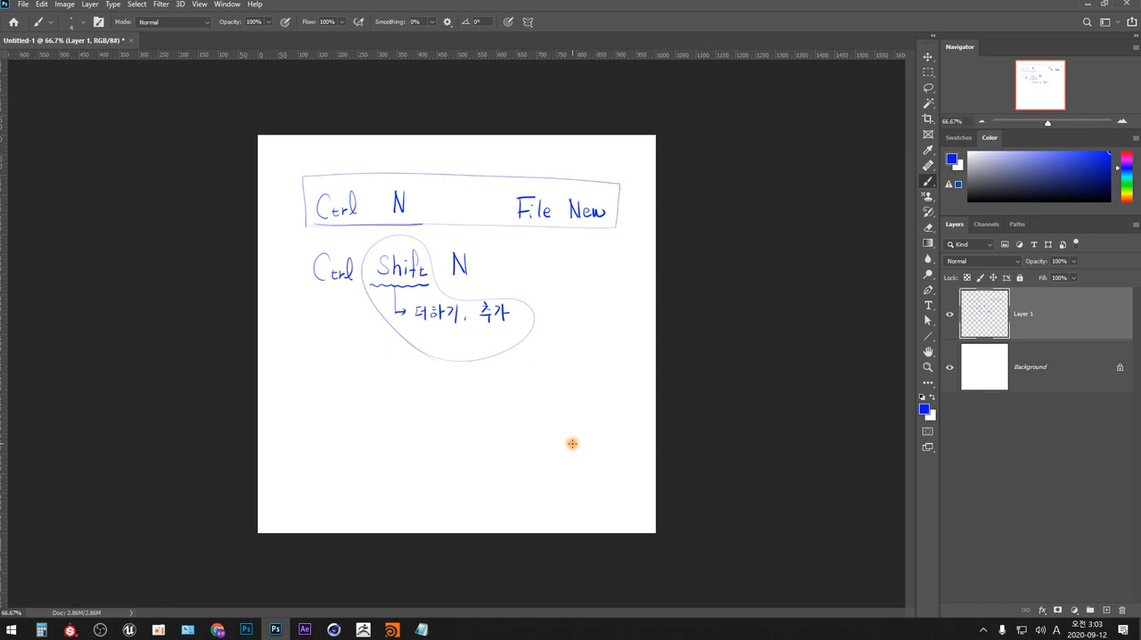
- Clear all handwriting from Layer 1 by selecting the whole canvas and deleting its contents, and remove the selection
key(ctrl+a)
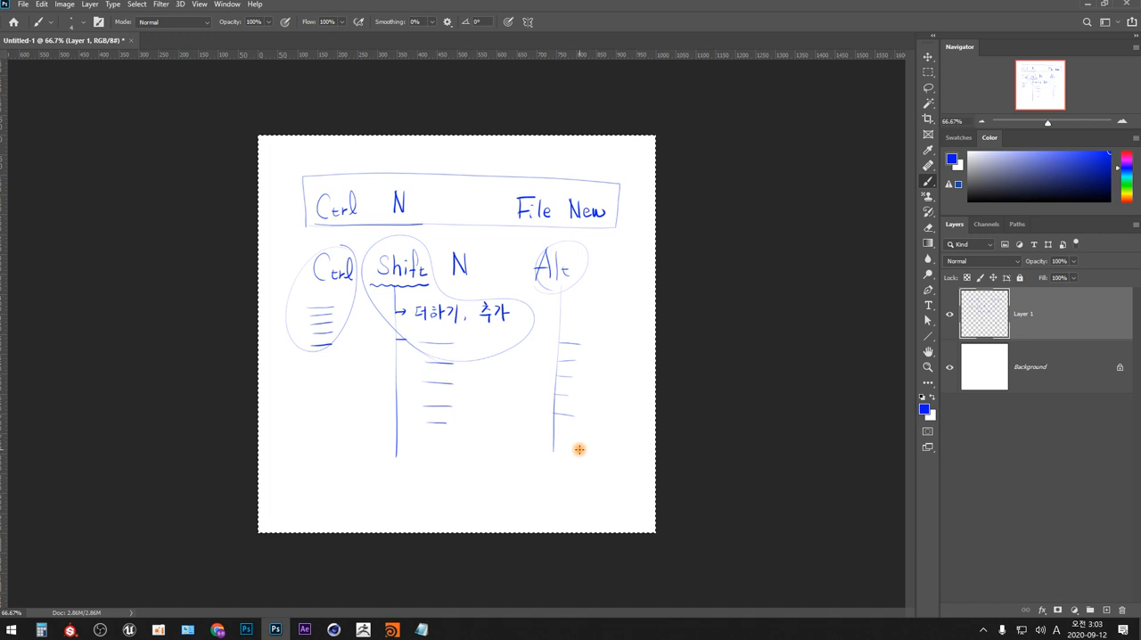
click(64, 5)
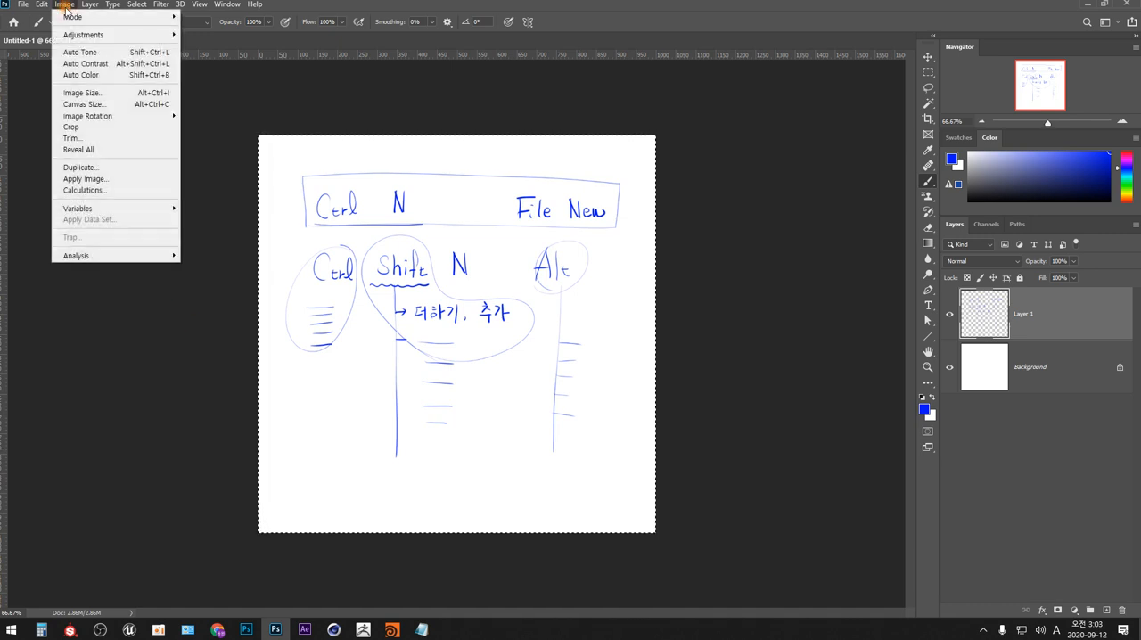
mouse_move(166, 18)
click(673, 275)
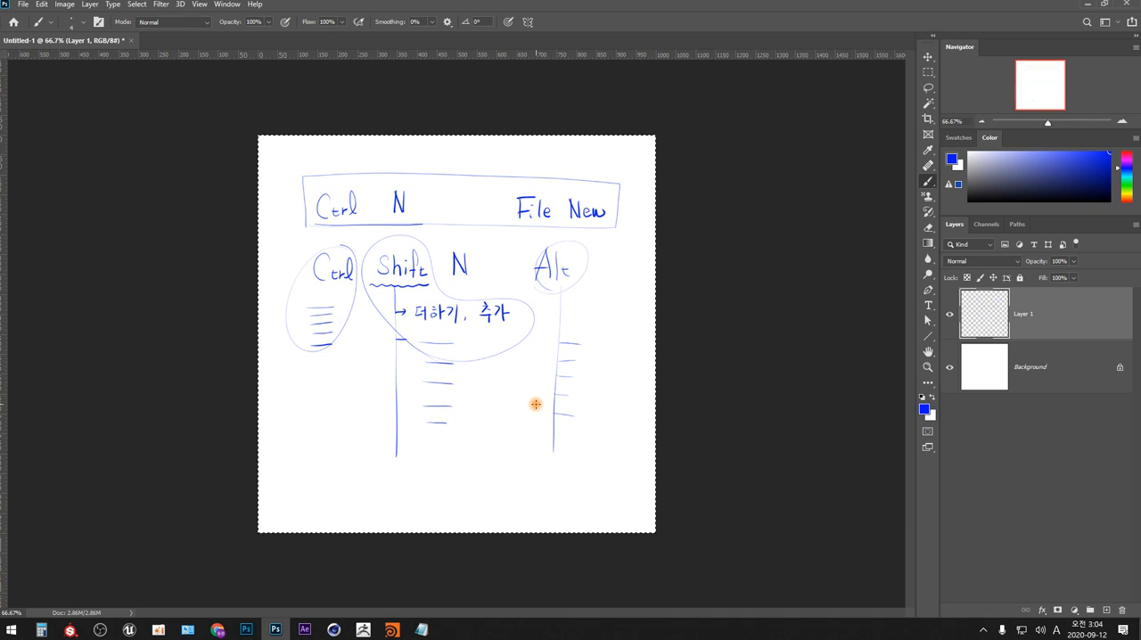
key(Delete)
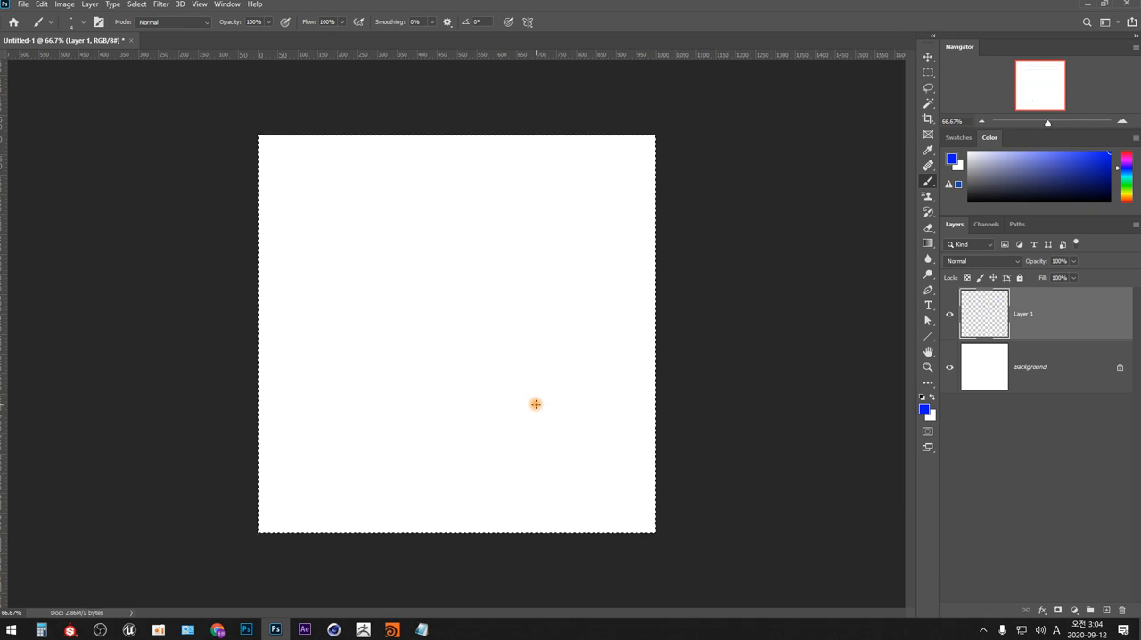
key(ctrl+d)
- Fill a small rectangular marquee in the canvas's upper-left area with the blue foreground colour on Layer 1, and activate the Move tool
click(928, 71)
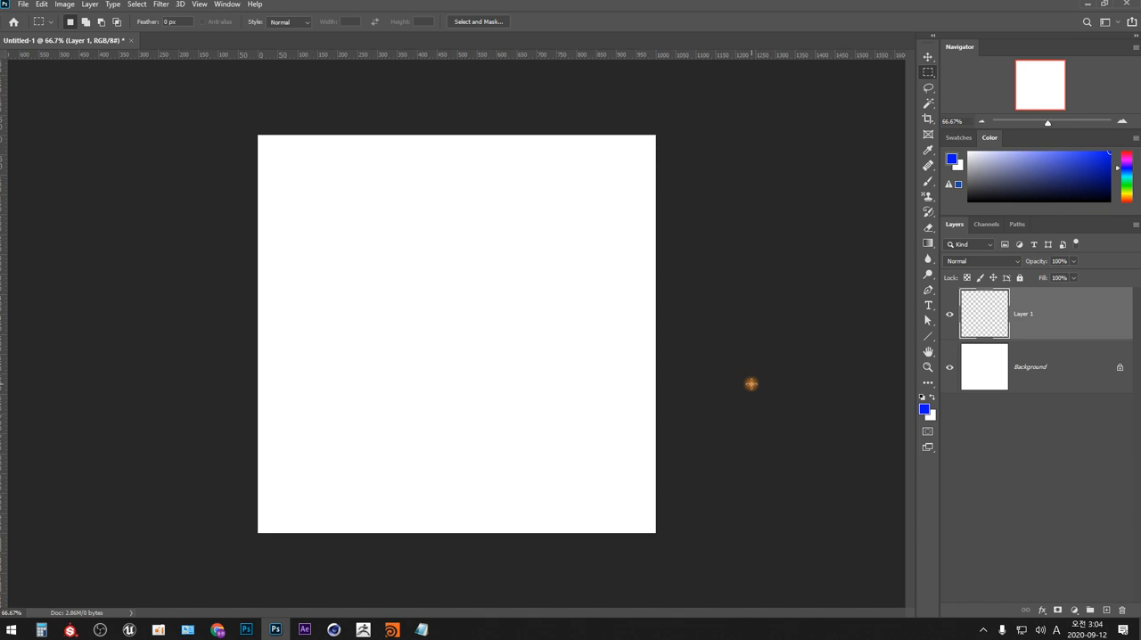
drag(331, 227, 411, 288)
key(alt+BackSpace)
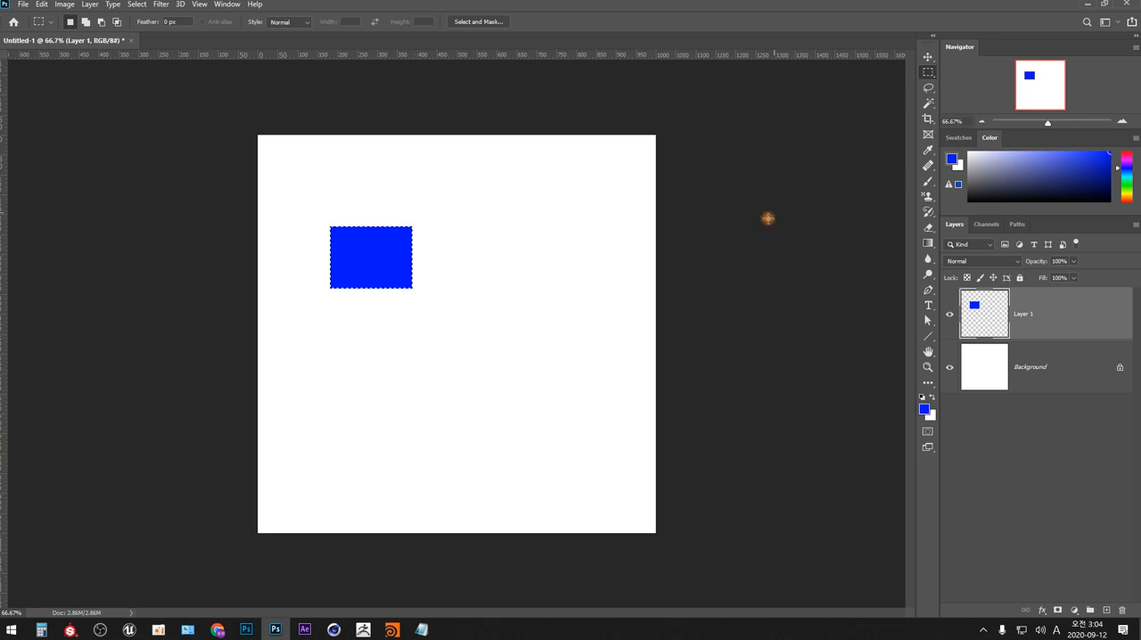
click(927, 56)
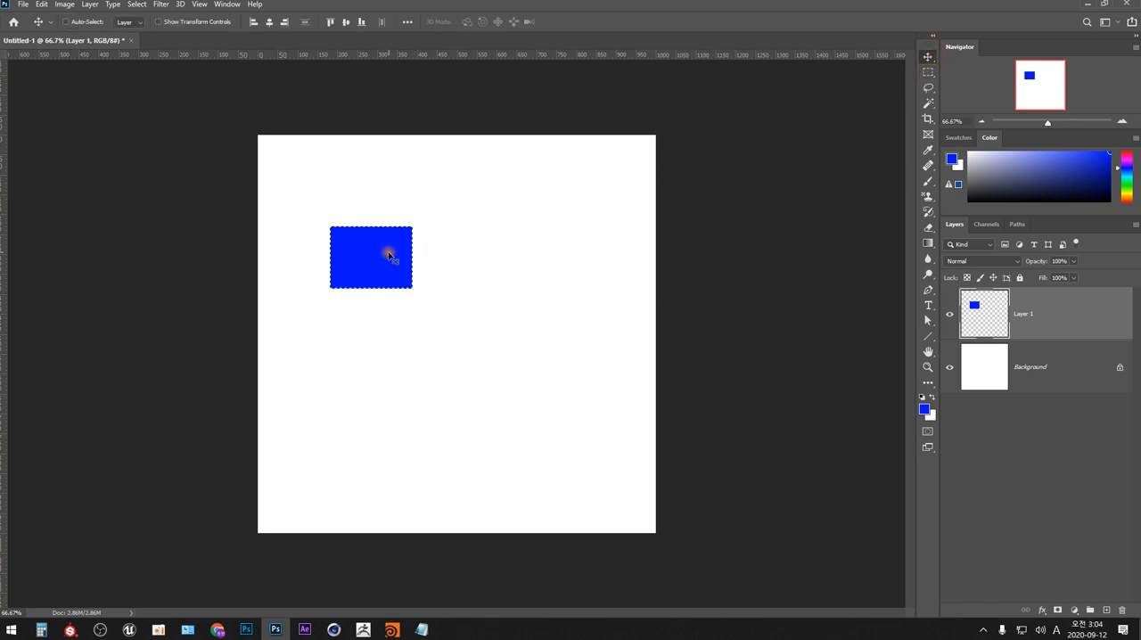
- Try moving the selected blue rectangle towards the canvas's upper middle and undo the move
drag(389, 256, 460, 233)
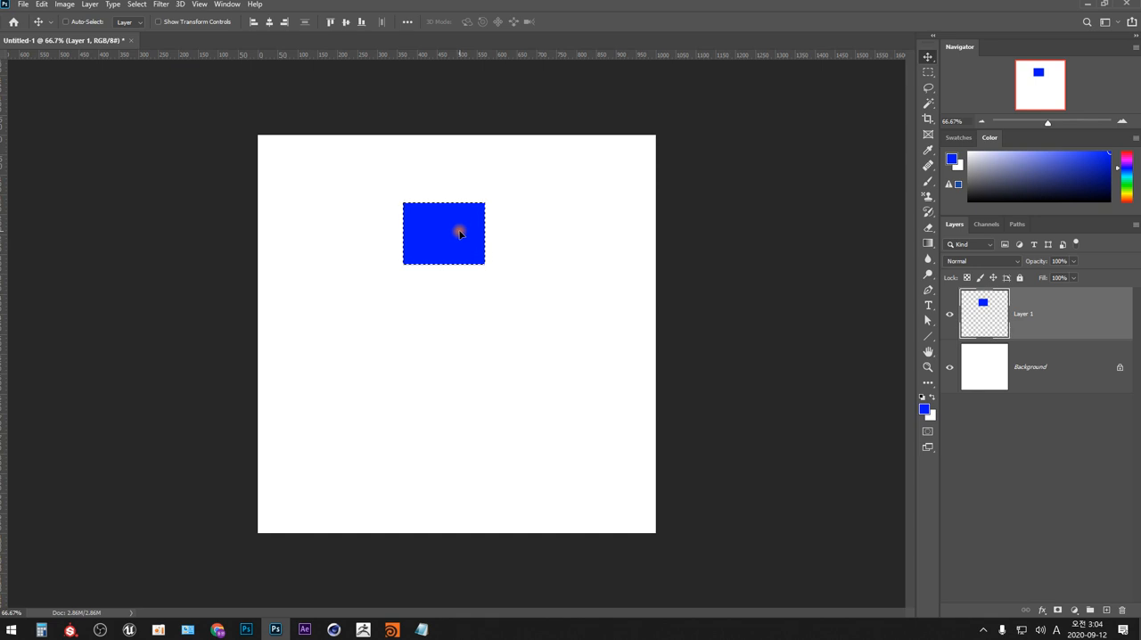
key(ctrl+z)
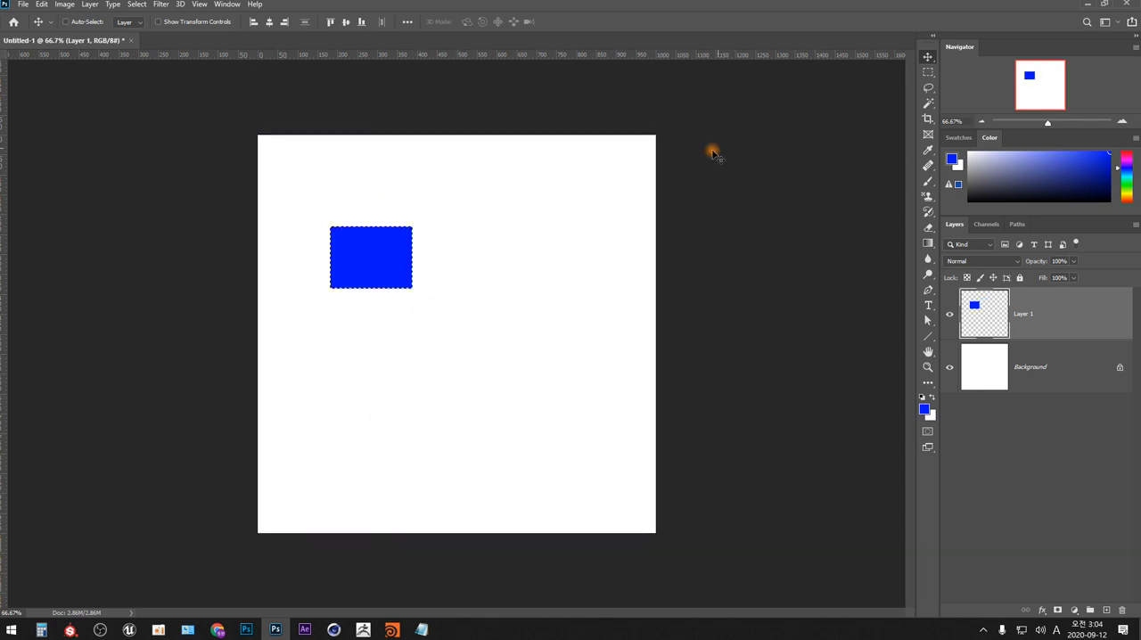
- With the Rectangular Marquee tool active, move the selected blue rectangle slightly down and remove the selection
click(928, 72)
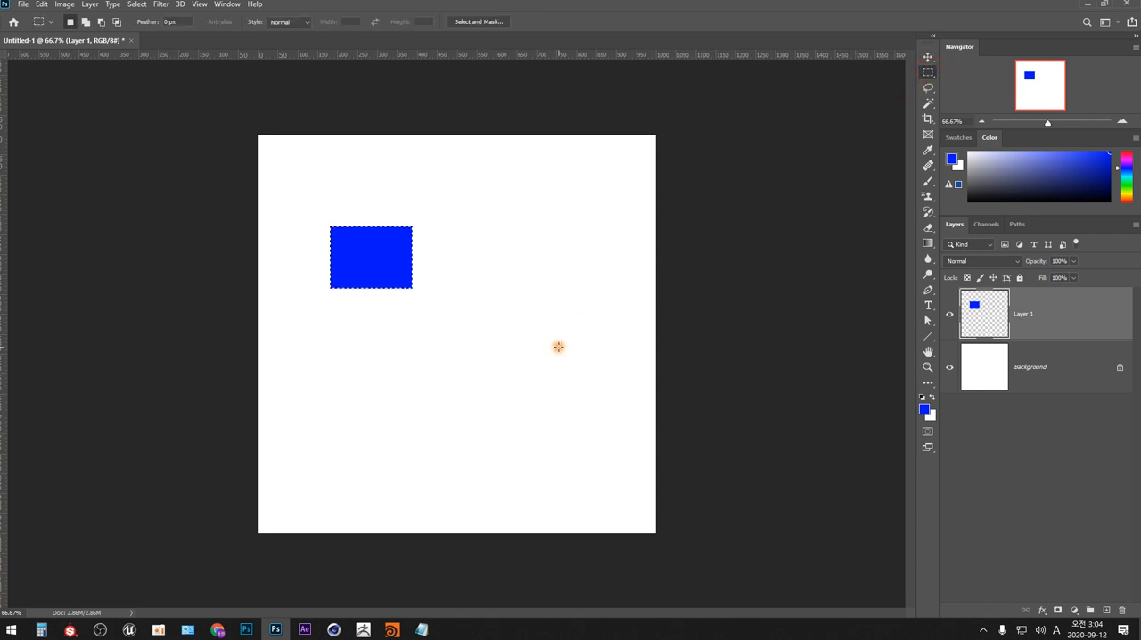
mouse_move(398, 273)
mouse_down()
mouse_move(402, 281)
mouse_move(509, 262)
mouse_move(398, 290)
mouse_up()
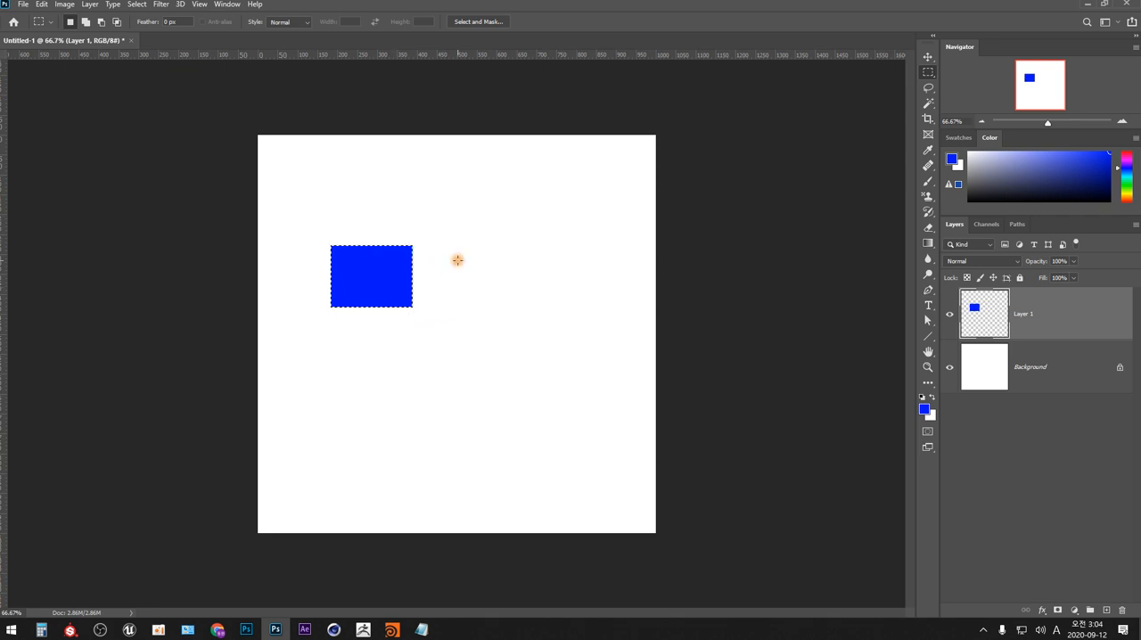
drag(467, 252, 435, 294)
click(436, 319)
- Handwrite "Ctrl", "M모드" and "선택모드" with M, L and W listed below, and draw a box around the two mode names
key(b)
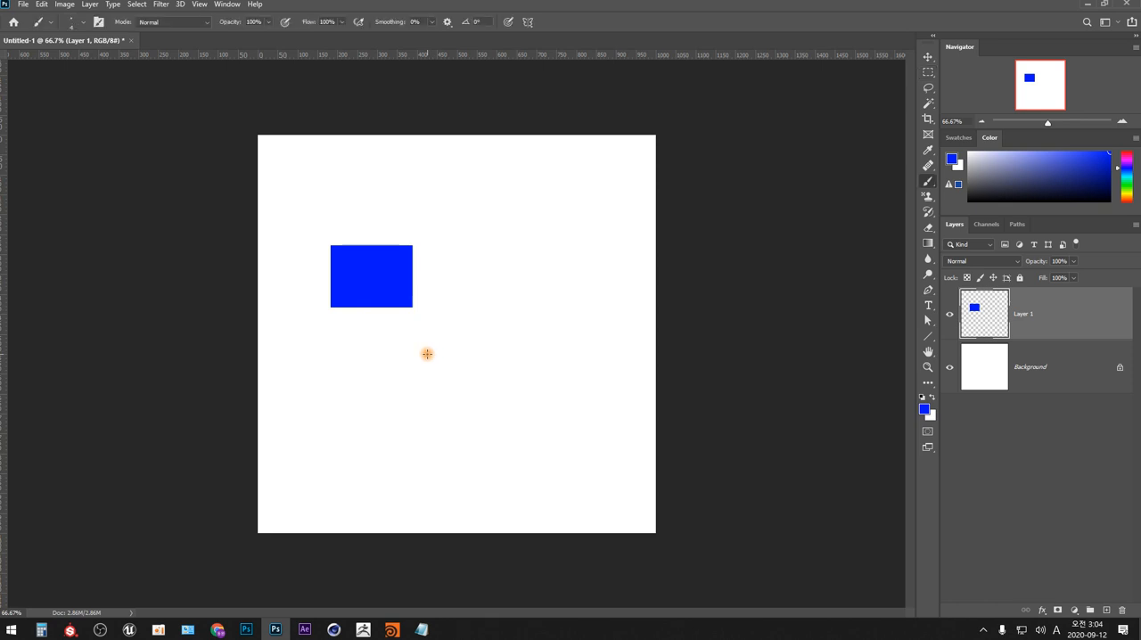
drag(474, 234, 497, 247)
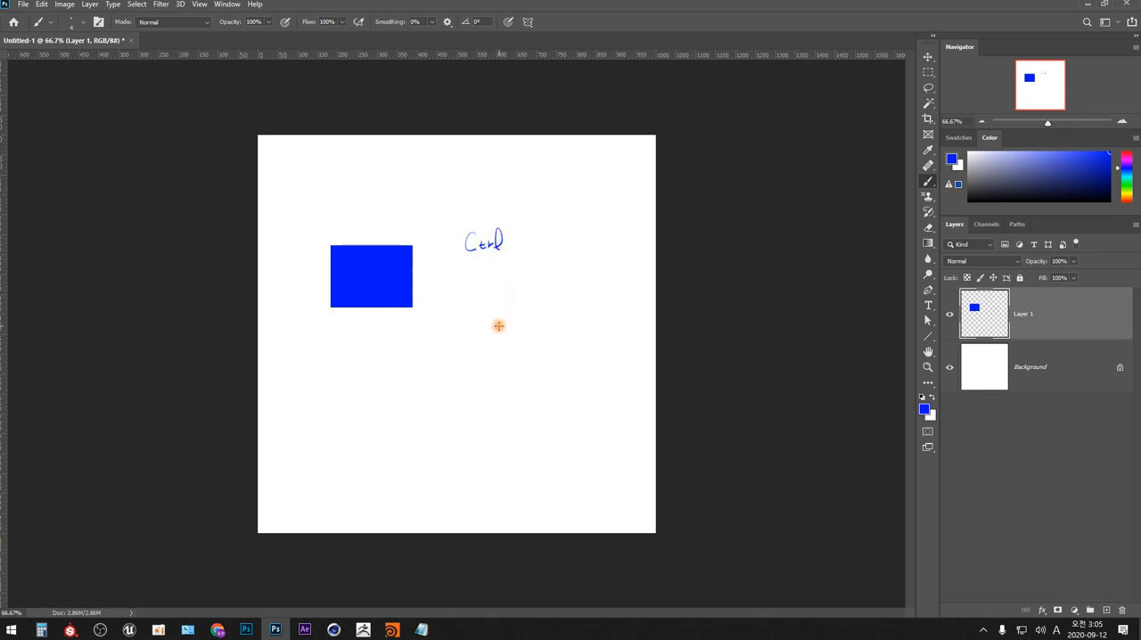
mouse_move(543, 245)
mouse_down()
mouse_move(554, 232)
mouse_move(560, 248)
mouse_move(581, 237)
mouse_move(543, 252)
mouse_move(594, 251)
mouse_up()
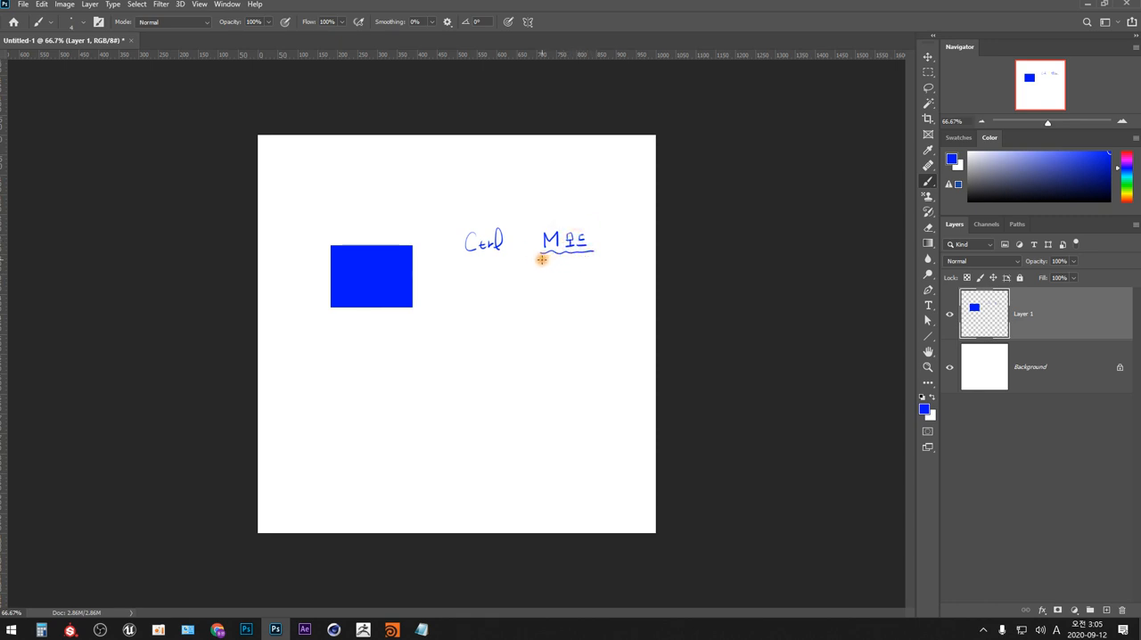
drag(545, 265, 562, 267)
mouse_move(569, 265)
mouse_down()
mouse_move(603, 274)
mouse_move(557, 277)
mouse_move(609, 279)
mouse_move(560, 297)
mouse_move(573, 288)
mouse_move(571, 332)
mouse_up()
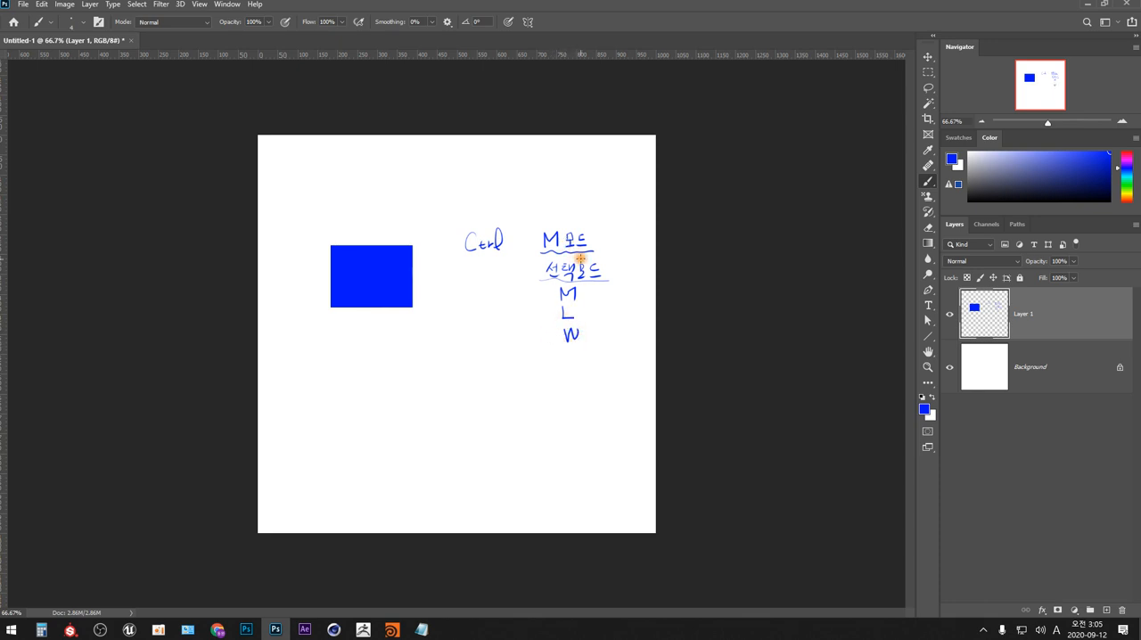
mouse_move(549, 257)
mouse_down()
mouse_move(591, 253)
mouse_move(549, 217)
mouse_move(576, 259)
mouse_move(545, 278)
mouse_up()
mouse_move(536, 220)
mouse_down()
mouse_move(536, 275)
mouse_move(541, 230)
mouse_move(618, 226)
mouse_move(614, 282)
mouse_move(534, 281)
mouse_move(535, 234)
mouse_move(563, 224)
mouse_move(619, 226)
mouse_move(618, 283)
mouse_up()
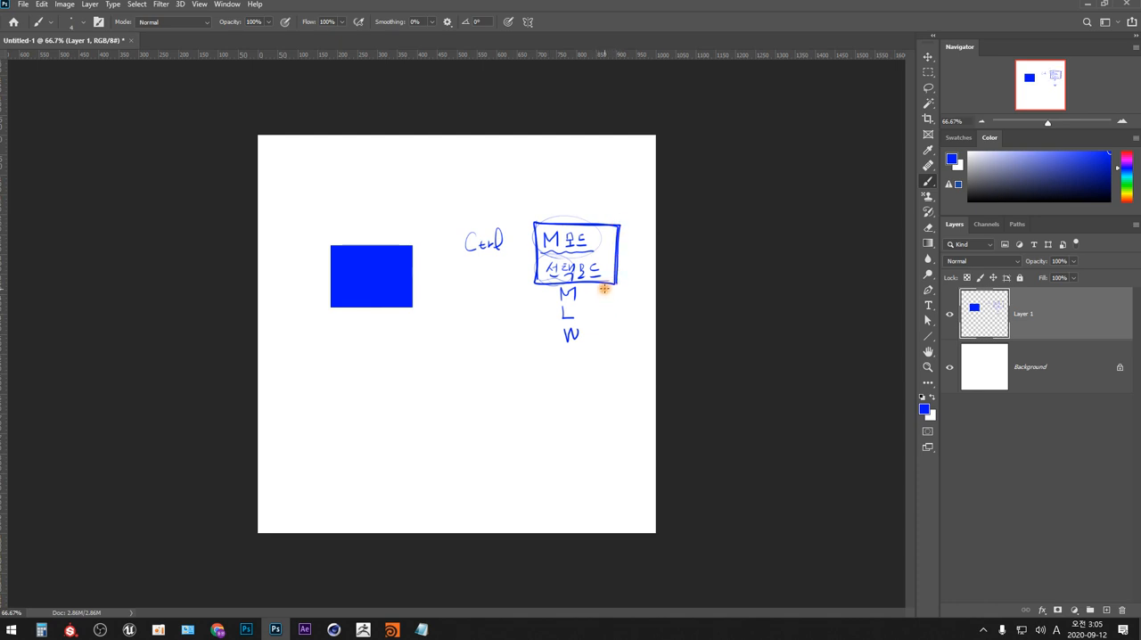
- Erase the handwriting beside the blue rectangle by enclosing it in a lasso selection and deleting the contents, and remove the selection
click(928, 88)
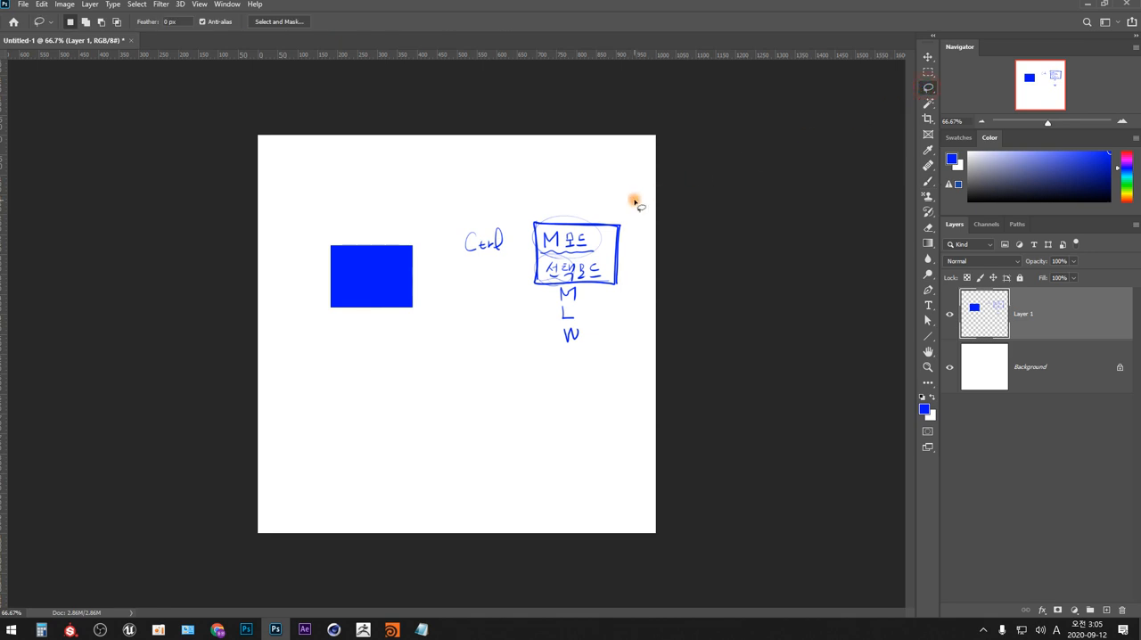
mouse_move(557, 168)
mouse_down()
mouse_move(506, 343)
mouse_move(586, 170)
mouse_up()
key(Delete)
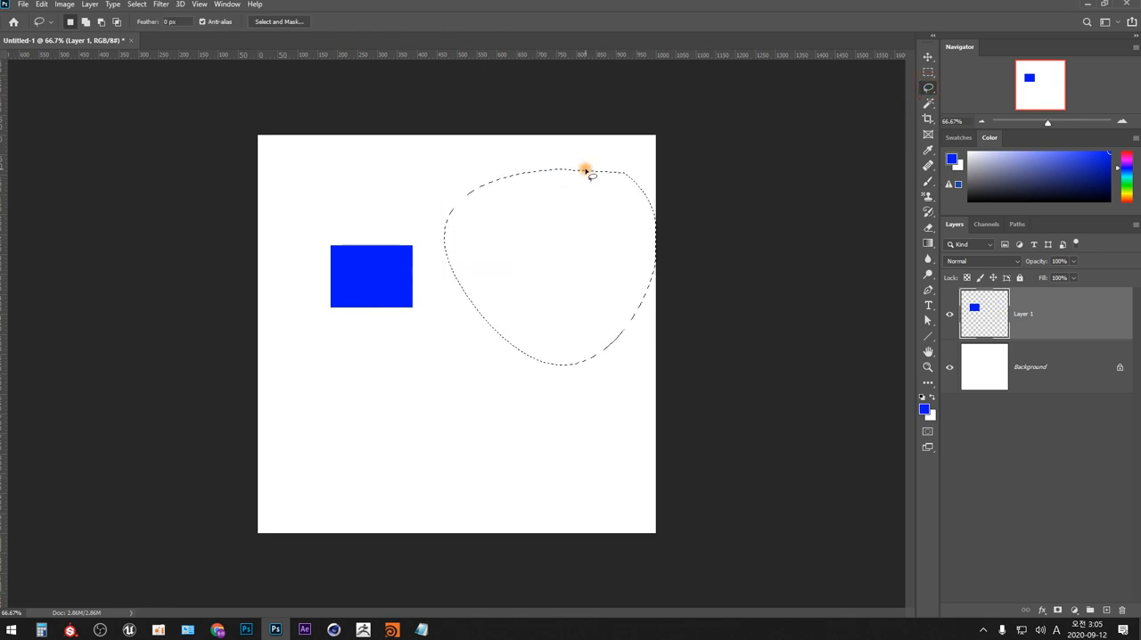
click(533, 398)
- Handwrite "선택모드에서" beside the blue rectangle and "Ctrl → 위치를 컨트롤" on the line below with the Brush tool
key(b)
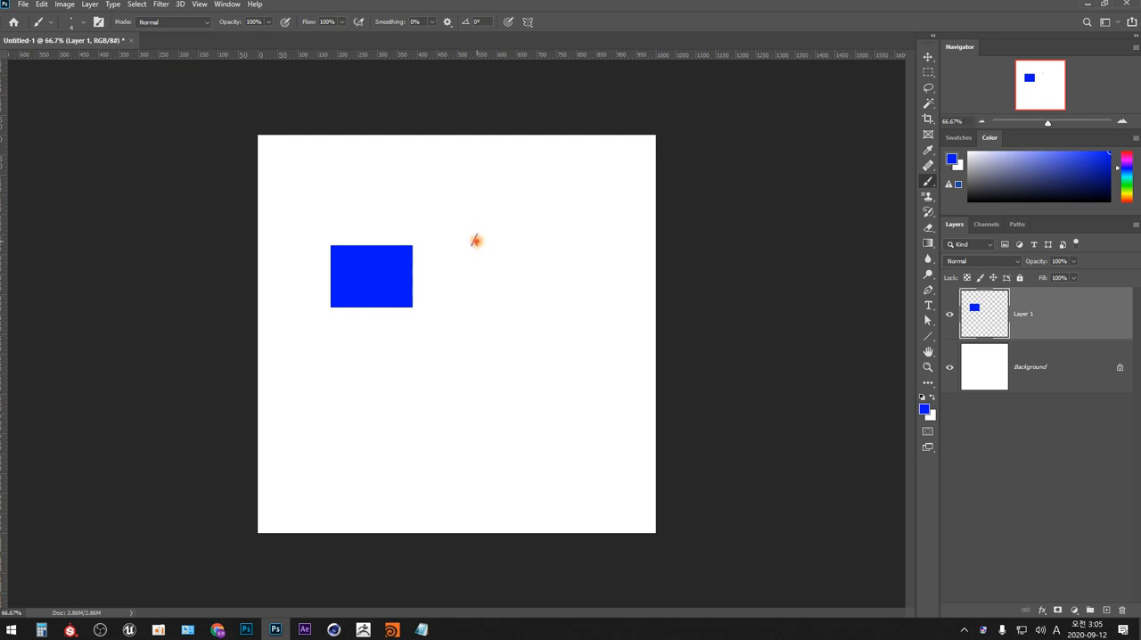
mouse_move(476, 240)
mouse_down()
mouse_move(508, 237)
mouse_move(512, 253)
mouse_move(520, 238)
mouse_move(516, 251)
mouse_move(563, 256)
mouse_up()
mouse_move(479, 282)
mouse_down()
mouse_move(473, 291)
mouse_move(493, 292)
mouse_up()
mouse_move(487, 285)
mouse_down()
mouse_move(493, 299)
mouse_move(501, 293)
mouse_up()
mouse_move(500, 298)
mouse_down()
mouse_move(504, 277)
mouse_move(510, 301)
mouse_up()
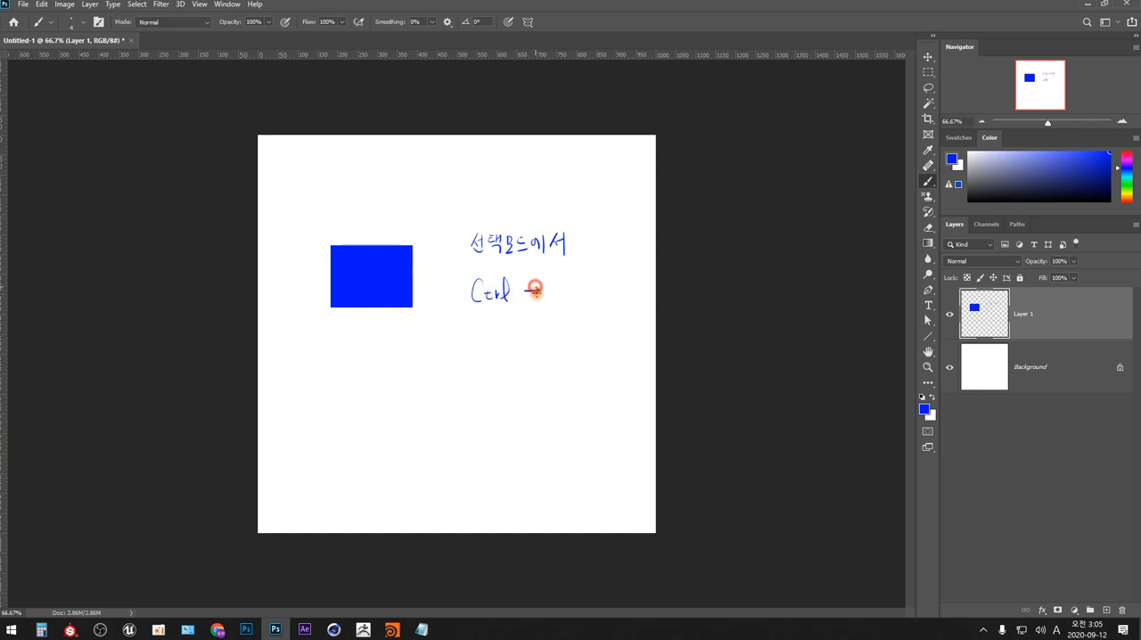
mouse_move(526, 291)
mouse_down()
mouse_move(554, 282)
mouse_move(556, 298)
mouse_move(573, 284)
mouse_move(576, 300)
mouse_move(604, 293)
mouse_up()
drag(594, 293, 615, 288)
drag(608, 284, 643, 290)
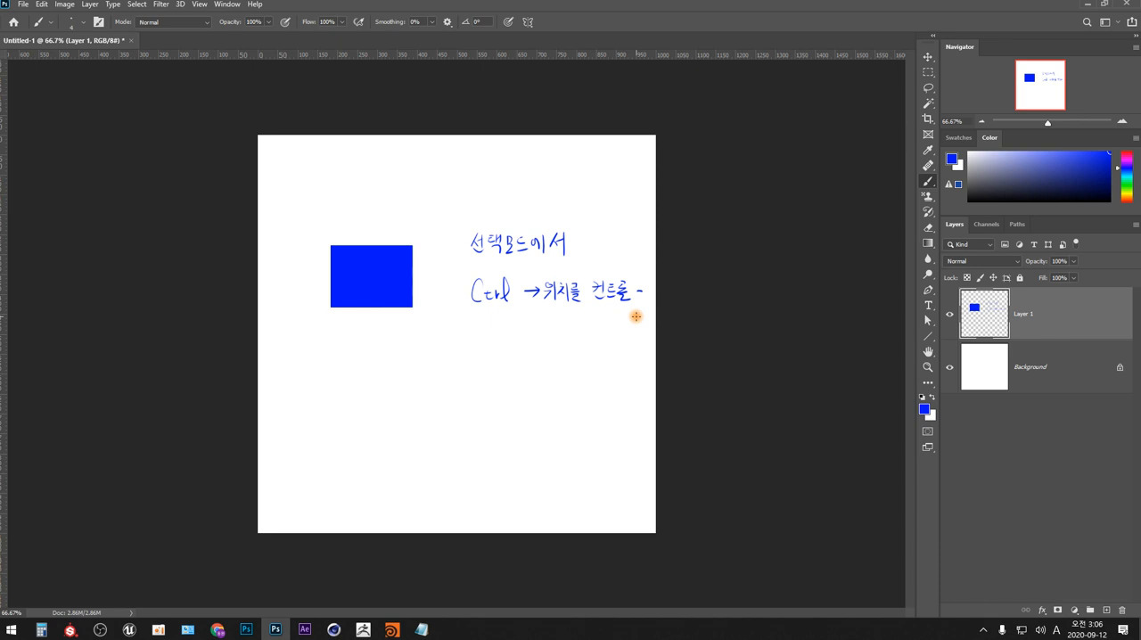
- Move all of Layer 1's content slightly up and left while the Brush tool stays active
key(ctrl)
drag(615, 414, 548, 402)
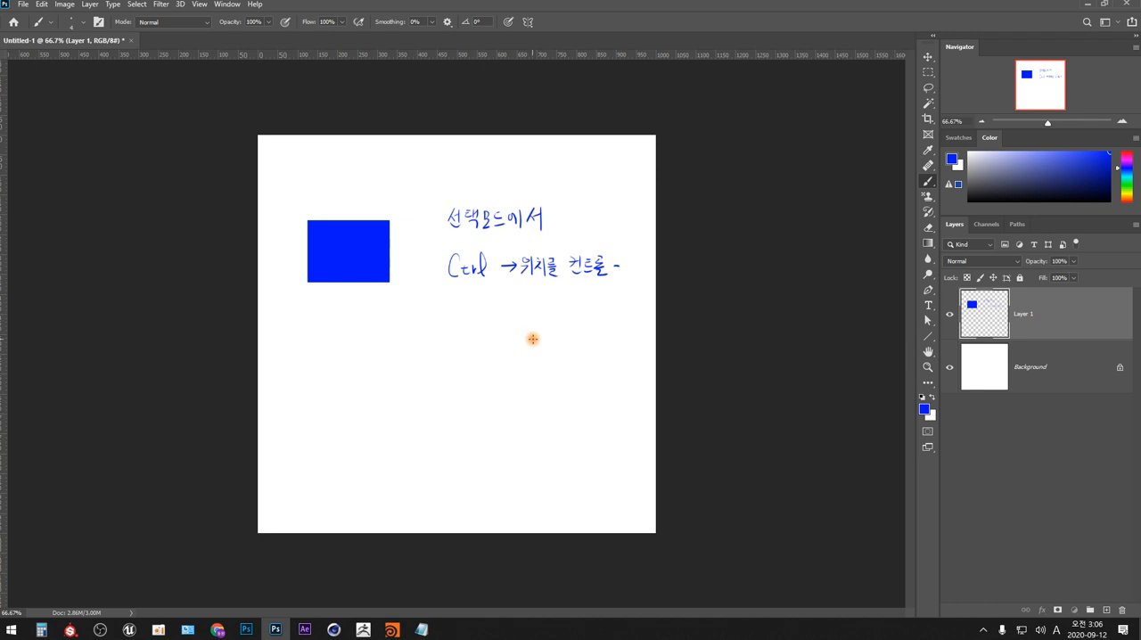
- Handwrite "층" below the shortcut note and shift all of Layer 1's content slightly down
drag(530, 335, 538, 344)
drag(527, 348, 526, 361)
drag(534, 354, 541, 359)
drag(517, 366, 546, 362)
drag(533, 359, 534, 360)
mouse_move(556, 415)
mouse_down()
mouse_move(512, 395)
mouse_move(575, 377)
mouse_move(504, 440)
mouse_move(517, 453)
mouse_move(504, 407)
mouse_move(450, 439)
mouse_move(479, 365)
mouse_move(512, 326)
mouse_move(481, 395)
mouse_move(518, 338)
mouse_up()
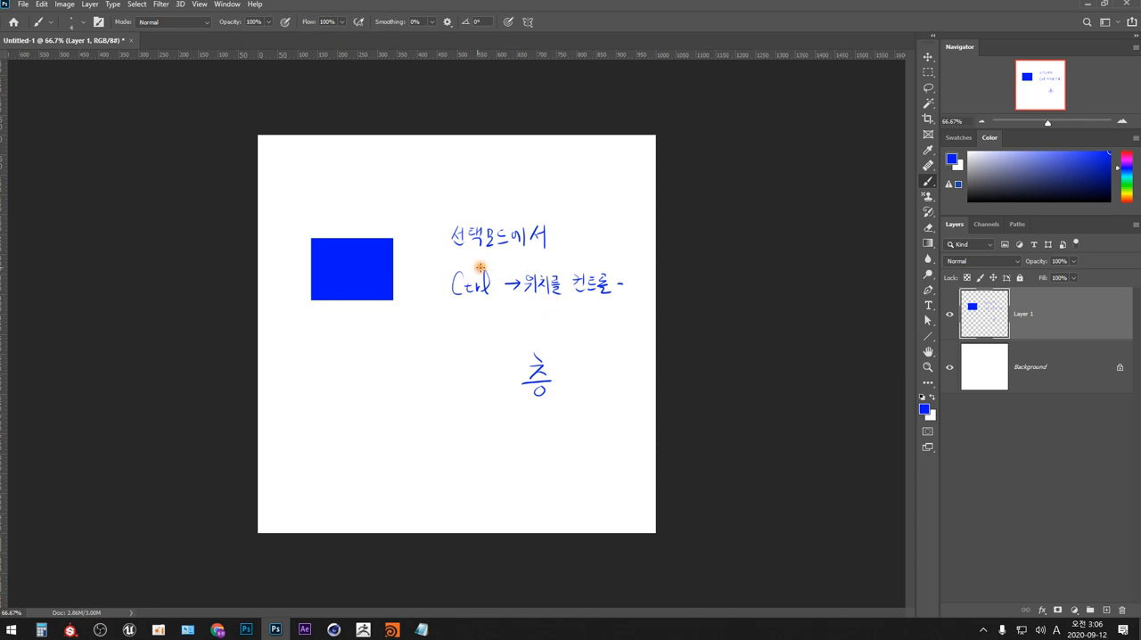
- Draw a marquee around the blue rectangle and practise moving Layer 1's content from outside and from inside the selection
key(m)
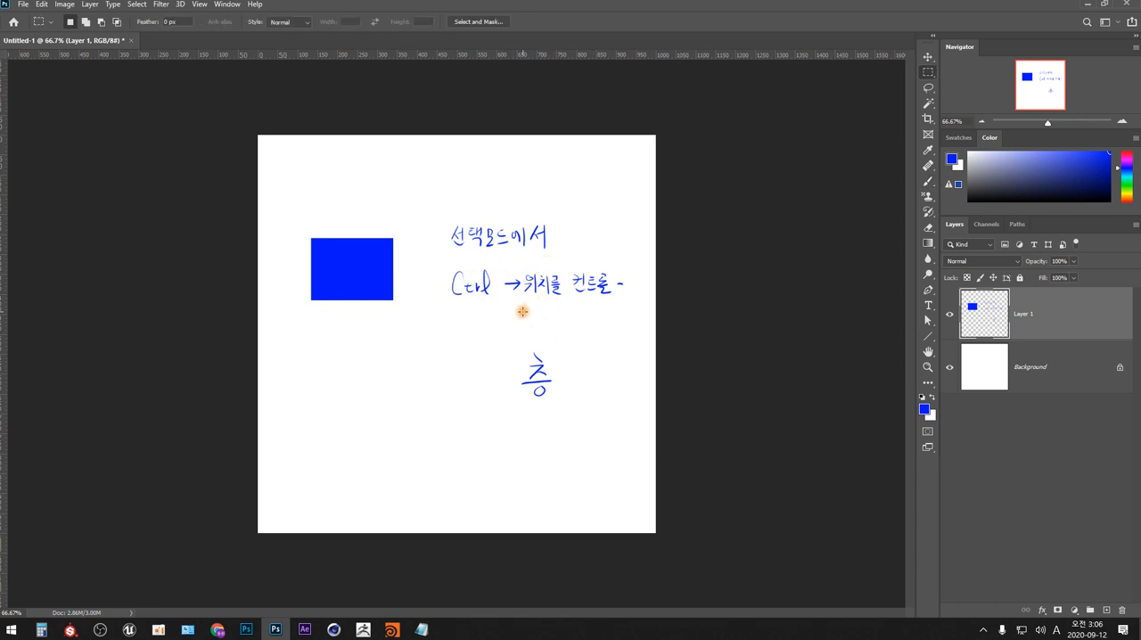
drag(295, 207, 416, 346)
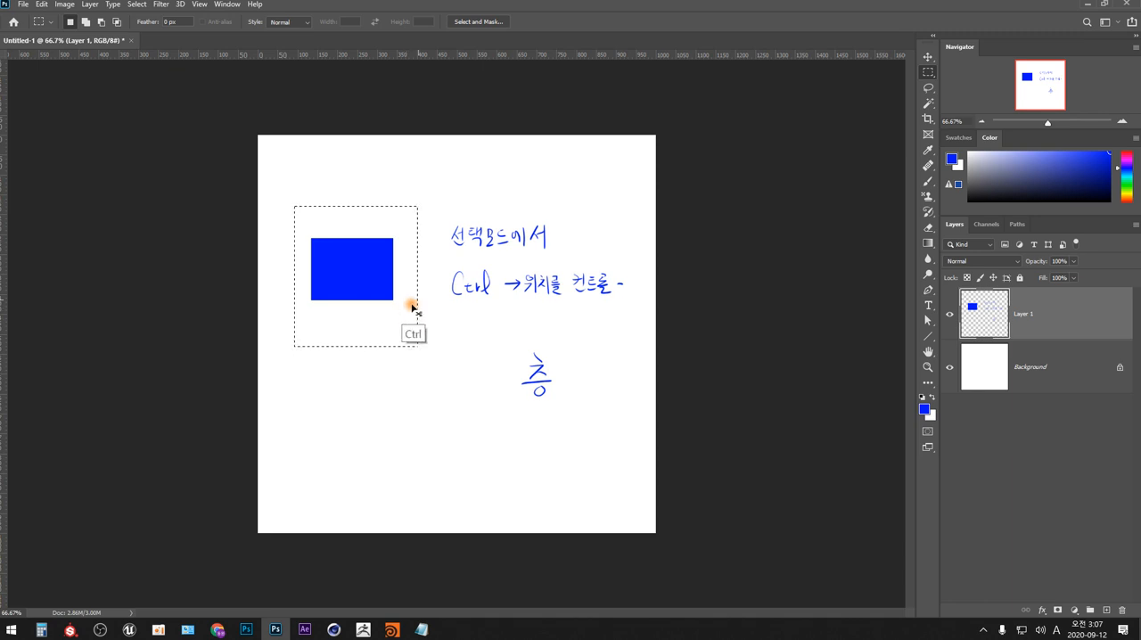
mouse_move(476, 356)
mouse_down()
mouse_move(479, 332)
mouse_move(476, 358)
mouse_up()
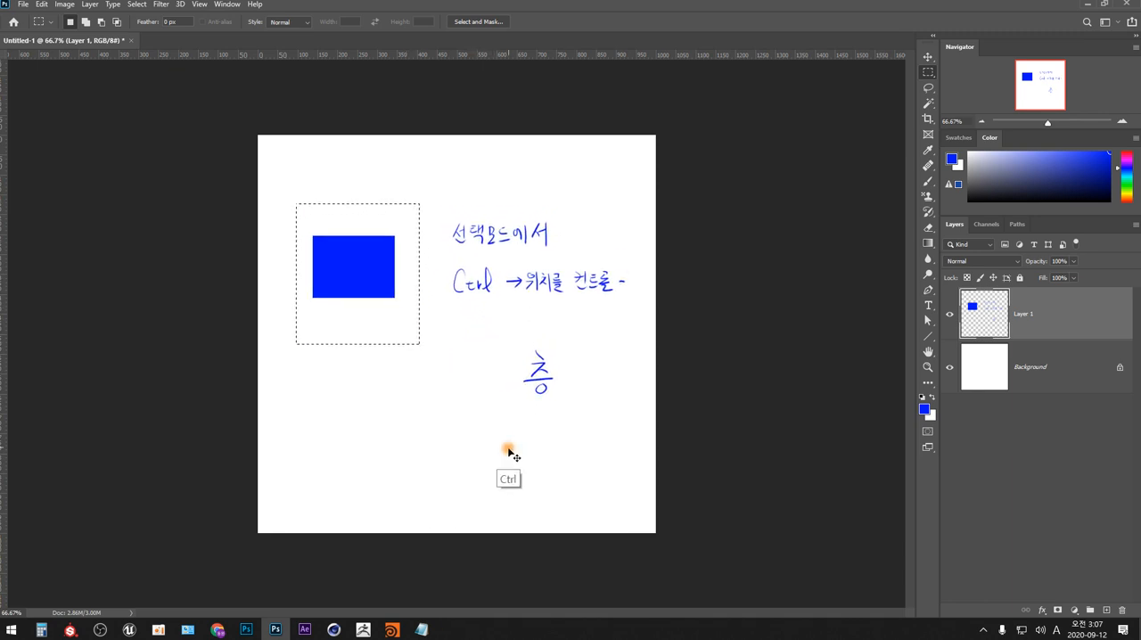
mouse_move(510, 455)
mouse_down()
mouse_move(479, 464)
mouse_move(491, 466)
mouse_up()
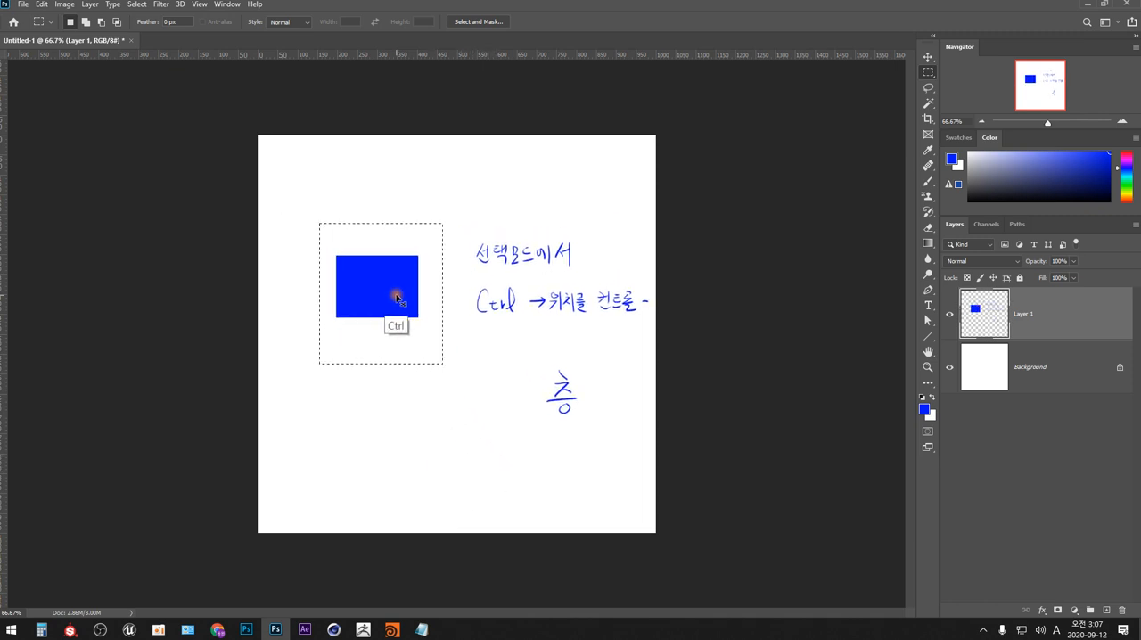
mouse_move(477, 452)
mouse_down()
mouse_move(455, 431)
mouse_move(469, 439)
mouse_up()
mouse_move(384, 278)
mouse_down()
mouse_move(384, 290)
mouse_move(381, 272)
mouse_up()
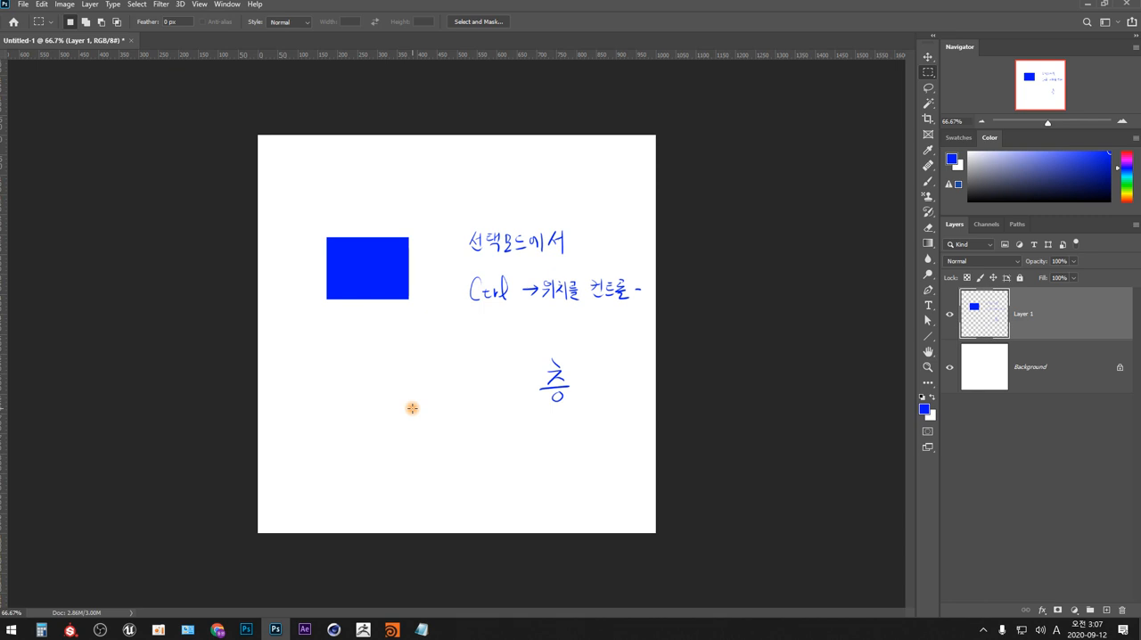
- Clear the blue rectangle and all notes from Layer 1 by deleting the whole canvas selection, and remove the selection
key(ctrl+a)
key(Delete)
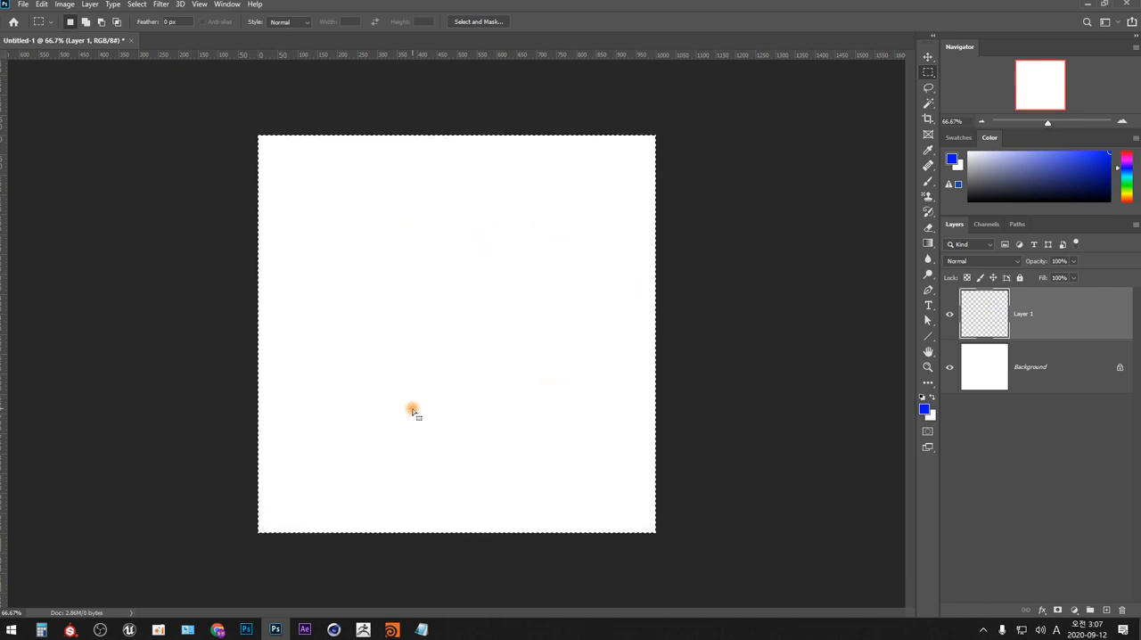
key(ctrl+d)
- Fill a wide, flat rectangular marquee near the canvas's top centre with the blue foreground colour on Layer 1
drag(359, 181, 450, 217)
key(alt+BackSpace)
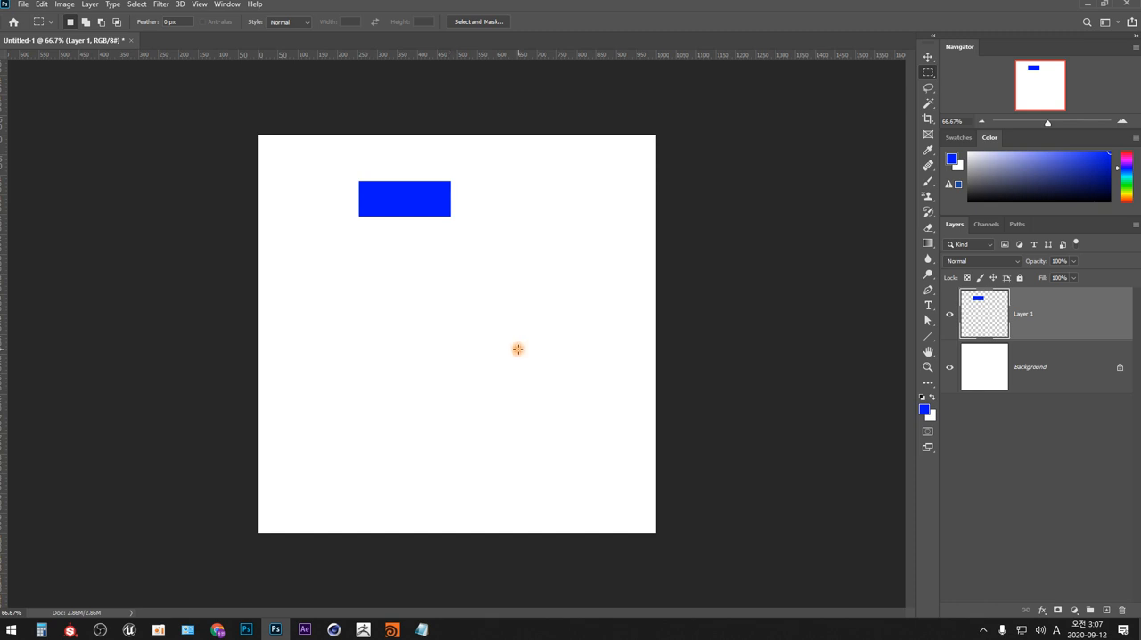
- Handwrite "delete" and "지우다" beside the blue rectangle and "Alt delete" on the line below with the Brush tool
key(b)
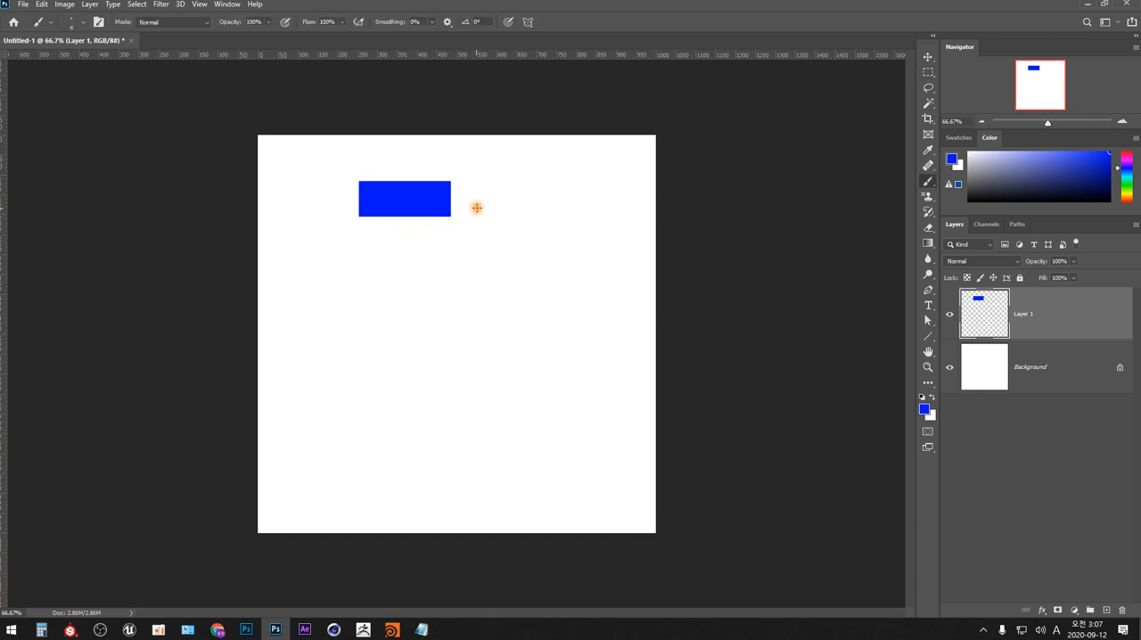
mouse_move(485, 211)
mouse_down()
mouse_move(487, 202)
mouse_move(531, 212)
mouse_up()
mouse_move(563, 202)
mouse_down()
mouse_move(575, 215)
mouse_move(588, 198)
mouse_move(606, 210)
mouse_up()
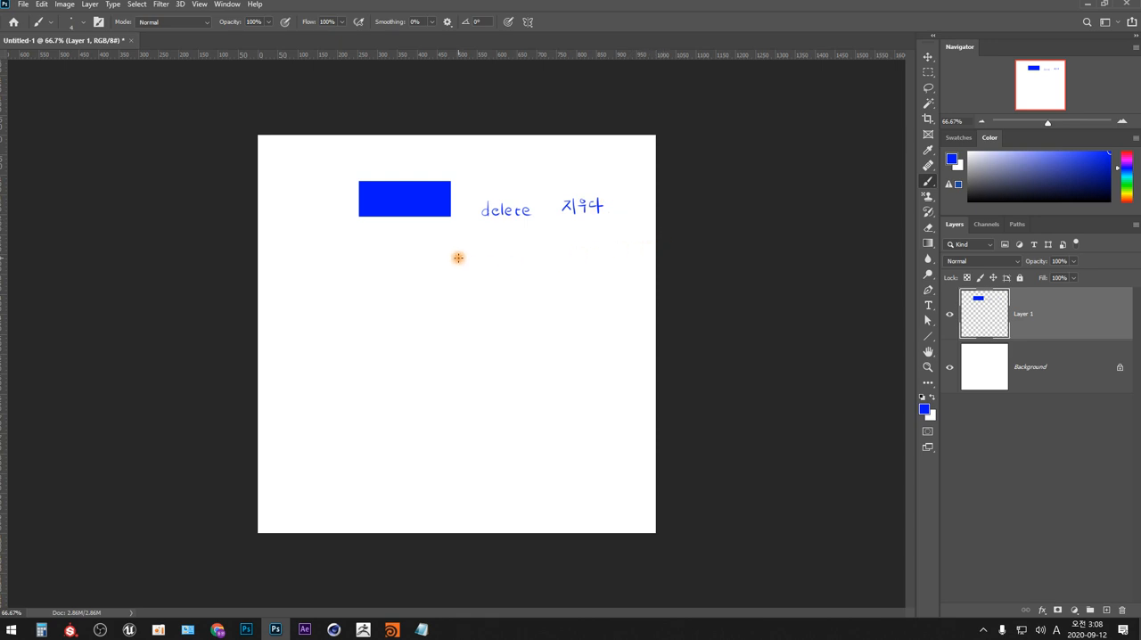
mouse_move(452, 235)
mouse_down()
mouse_move(447, 252)
mouse_move(457, 250)
mouse_up()
drag(450, 246, 456, 245)
drag(461, 234, 468, 250)
mouse_move(461, 242)
mouse_down()
mouse_move(491, 232)
mouse_move(532, 240)
mouse_up()
- Underline "Alt" and draw an arrow branching down from it to the handwritten note "대안의, 대체의"
mouse_move(437, 254)
mouse_down()
mouse_move(472, 254)
mouse_move(455, 279)
mouse_move(454, 326)
mouse_move(480, 332)
mouse_up()
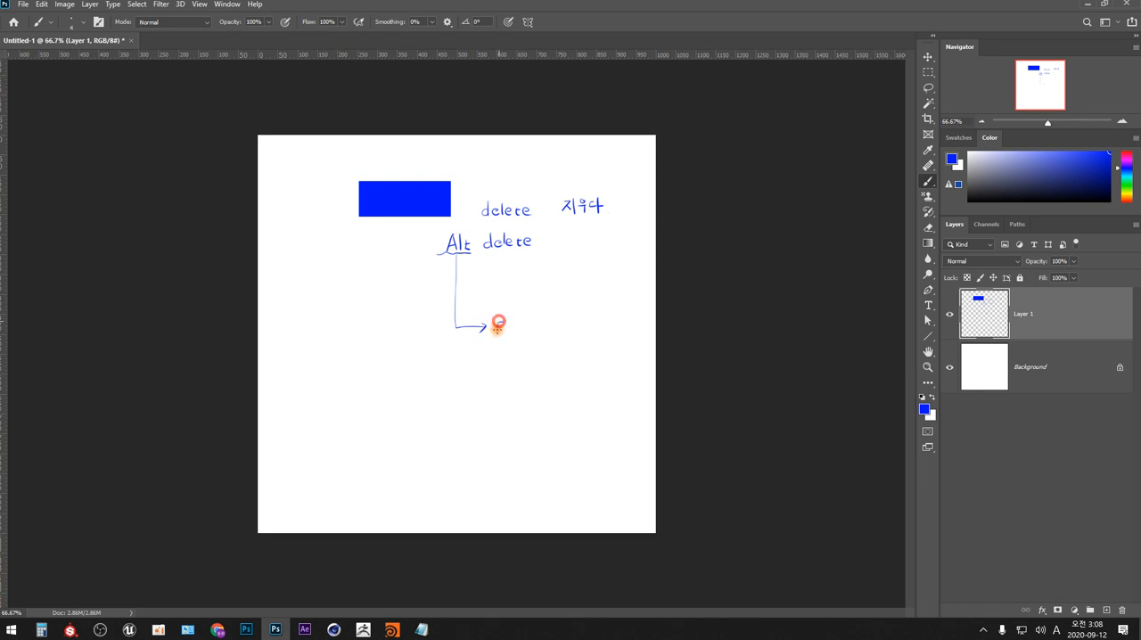
drag(505, 319, 509, 334)
mouse_move(514, 314)
mouse_down()
mouse_move(514, 336)
mouse_move(542, 319)
mouse_move(544, 337)
mouse_move(581, 326)
mouse_up()
drag(590, 318, 611, 318)
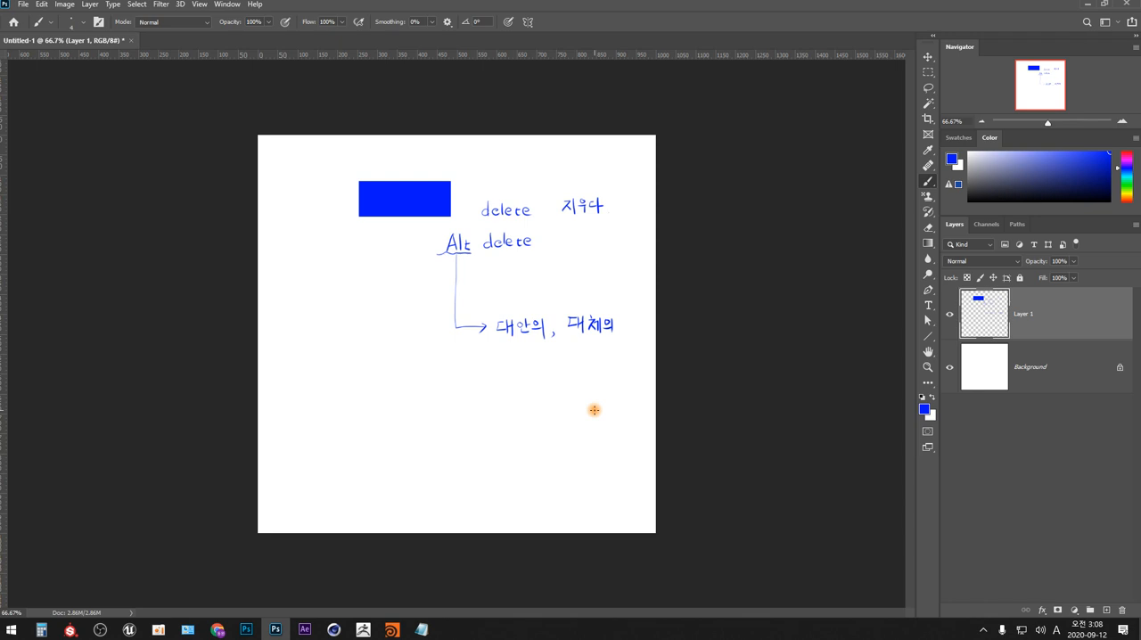
- Extend the branch line under "Alt" with two more arrows, each pointing to an empty hand-drawn box
mouse_move(455, 323)
mouse_down()
mouse_move(460, 360)
mouse_move(484, 354)
mouse_move(476, 385)
mouse_up()
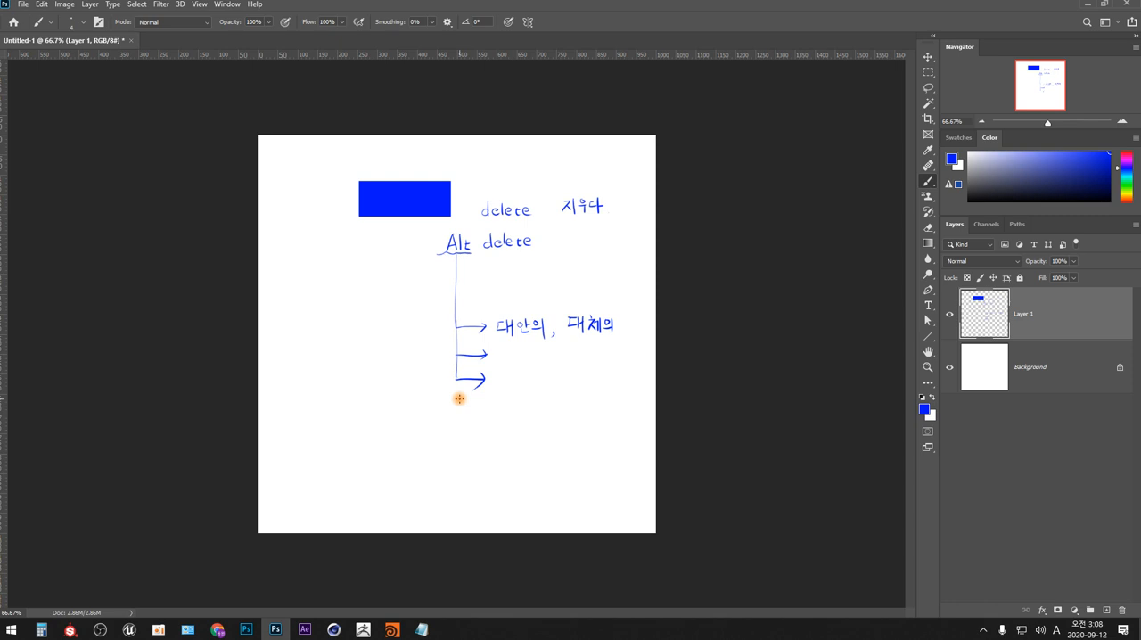
mouse_move(500, 349)
mouse_down()
mouse_move(500, 363)
mouse_move(550, 365)
mouse_move(505, 364)
mouse_up()
mouse_move(500, 373)
mouse_down()
mouse_move(568, 375)
mouse_move(549, 390)
mouse_move(504, 385)
mouse_up()
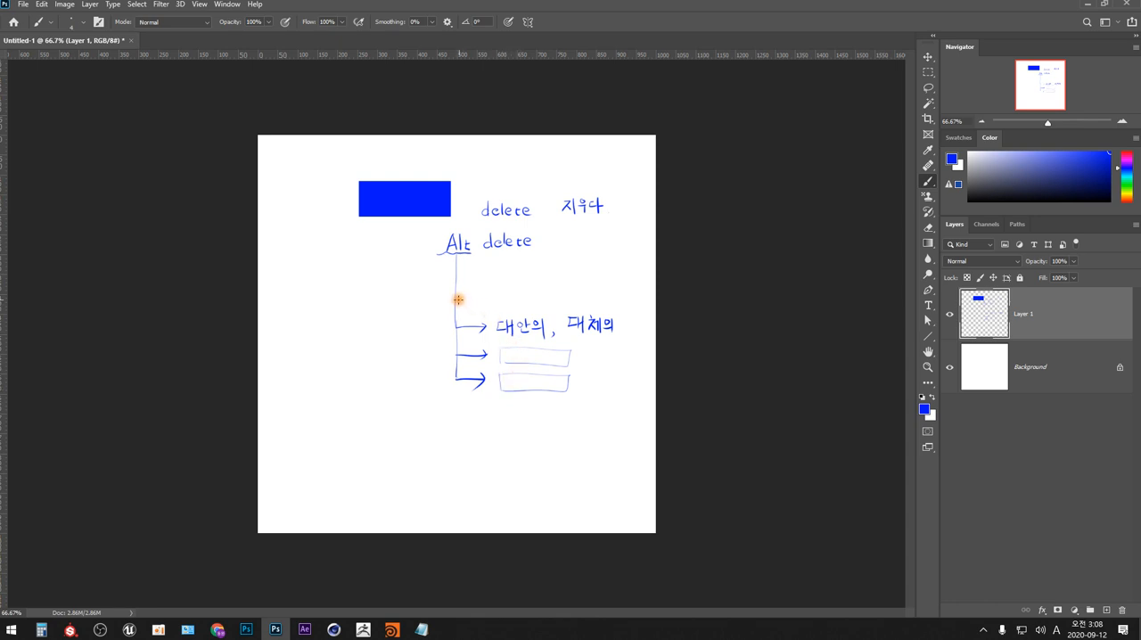
- Add another arrow above "대안의, 대체의" on the Alt branch, pointing to the handwritten note "“-”의, 네가티브"
drag(456, 297, 472, 301)
drag(503, 295, 537, 297)
click(496, 286)
click(514, 285)
mouse_move(540, 284)
mouse_down()
mouse_move(552, 310)
mouse_move(580, 287)
mouse_move(587, 302)
mouse_move(604, 290)
mouse_up()
drag(597, 286, 608, 300)
drag(611, 285, 618, 292)
- Underline "네가티브" and draw a curved arrow from it to the handwritten notes "반대의" and "부정의" near the canvas's bottom
mouse_move(613, 289)
mouse_down()
mouse_move(589, 302)
mouse_move(619, 301)
mouse_move(551, 456)
mouse_up()
mouse_move(545, 448)
mouse_down()
mouse_move(546, 462)
mouse_move(560, 446)
mouse_move(561, 456)
mouse_up()
drag(566, 445, 566, 455)
drag(561, 454, 566, 453)
drag(573, 444, 572, 458)
drag(573, 451, 576, 451)
drag(566, 461, 592, 455)
drag(594, 443, 596, 459)
drag(604, 447, 604, 447)
mouse_move(601, 456)
mouse_down()
mouse_move(612, 459)
mouse_move(565, 485)
mouse_up()
drag(572, 474, 571, 480)
drag(566, 484, 572, 484)
mouse_move(562, 491)
mouse_down()
mouse_move(575, 489)
mouse_move(574, 499)
mouse_up()
mouse_move(582, 477)
mouse_down()
mouse_move(585, 490)
mouse_move(606, 479)
mouse_move(614, 498)
mouse_up()
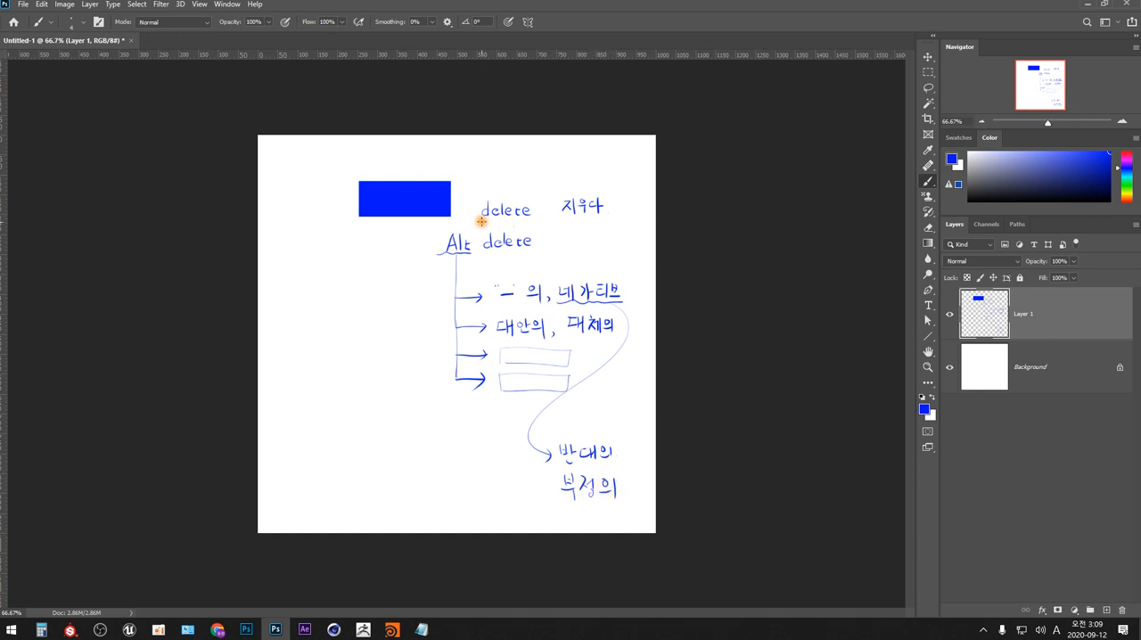
- Annotate "Alt delete" with a circle and underlines, "반대" and "지우다" beneath the words, and "> 채우다" beside them
drag(462, 218, 608, 216)
drag(482, 256, 531, 253)
mouse_move(433, 260)
mouse_down()
mouse_move(436, 272)
mouse_move(449, 262)
mouse_move(527, 265)
mouse_move(580, 238)
mouse_move(590, 252)
mouse_move(599, 236)
mouse_move(626, 258)
mouse_up()
drag(626, 246, 633, 246)
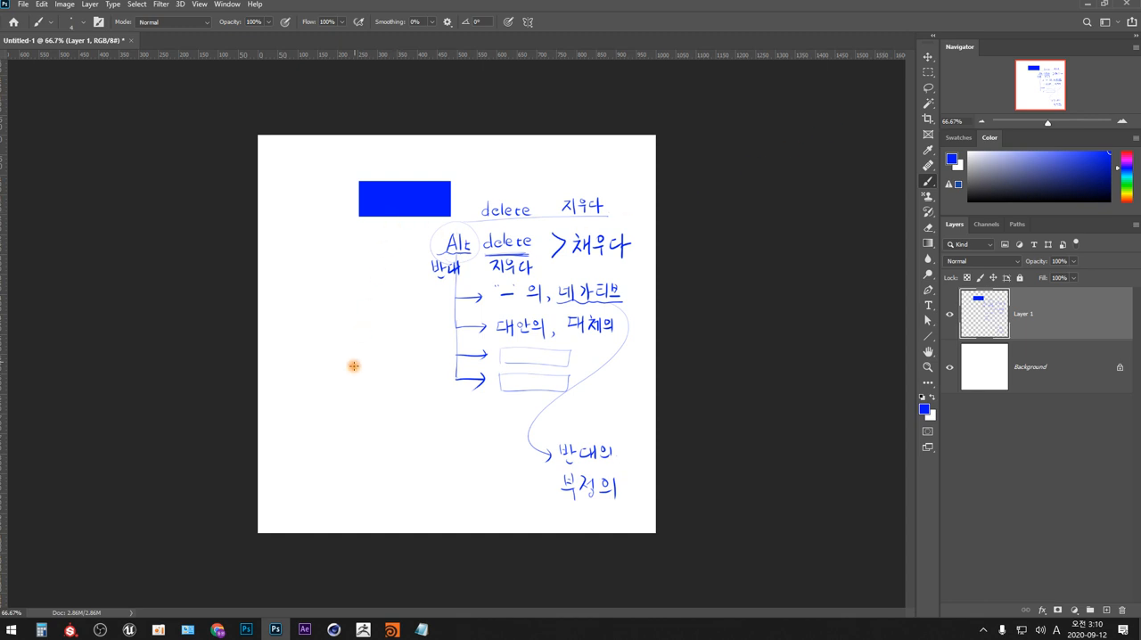
- Cut a freehand hole in the blue rectangle by deleting the contents of a lasso selection inside it
key(l)
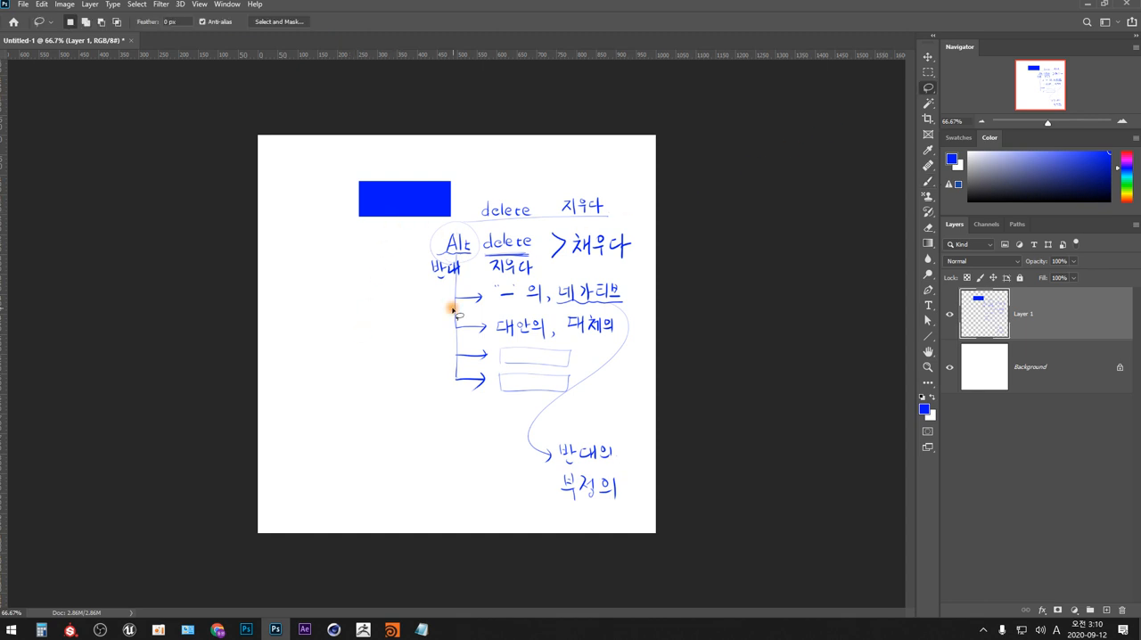
mouse_move(435, 198)
mouse_down()
mouse_move(397, 185)
mouse_move(383, 212)
mouse_move(411, 212)
mouse_move(435, 190)
mouse_up()
key(Delete)
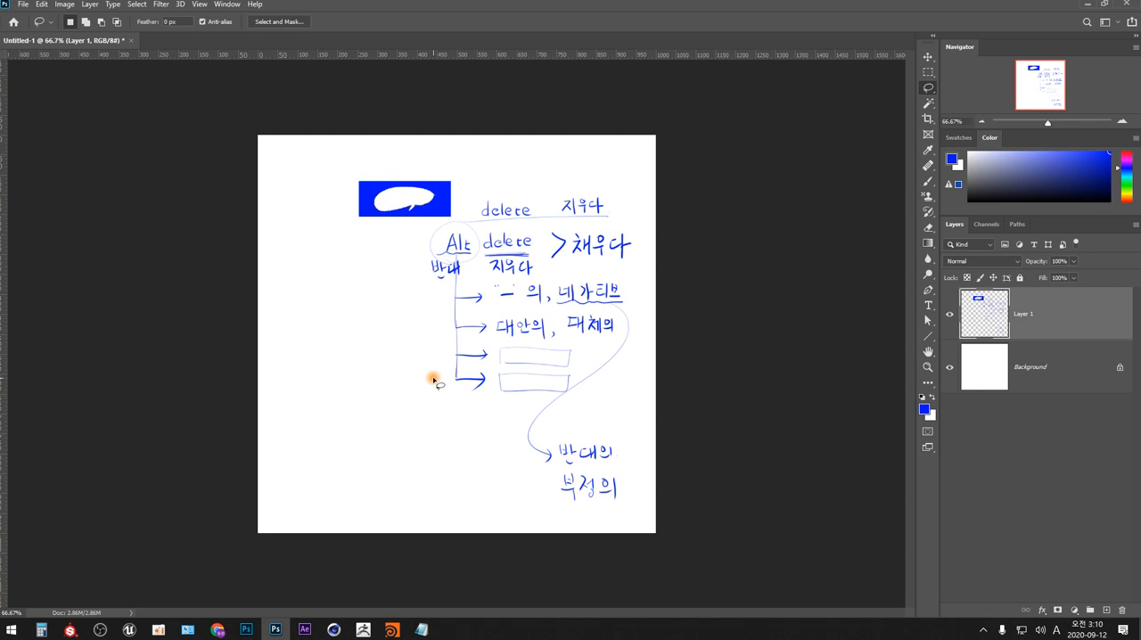
- Draw a rounded lasso selection in the empty area beside the Alt notes and fill it with the blue foreground colour
mouse_move(410, 322)
mouse_down()
mouse_move(333, 294)
mouse_move(301, 360)
mouse_move(361, 361)
mouse_move(361, 371)
mouse_move(405, 351)
mouse_move(410, 322)
mouse_up()
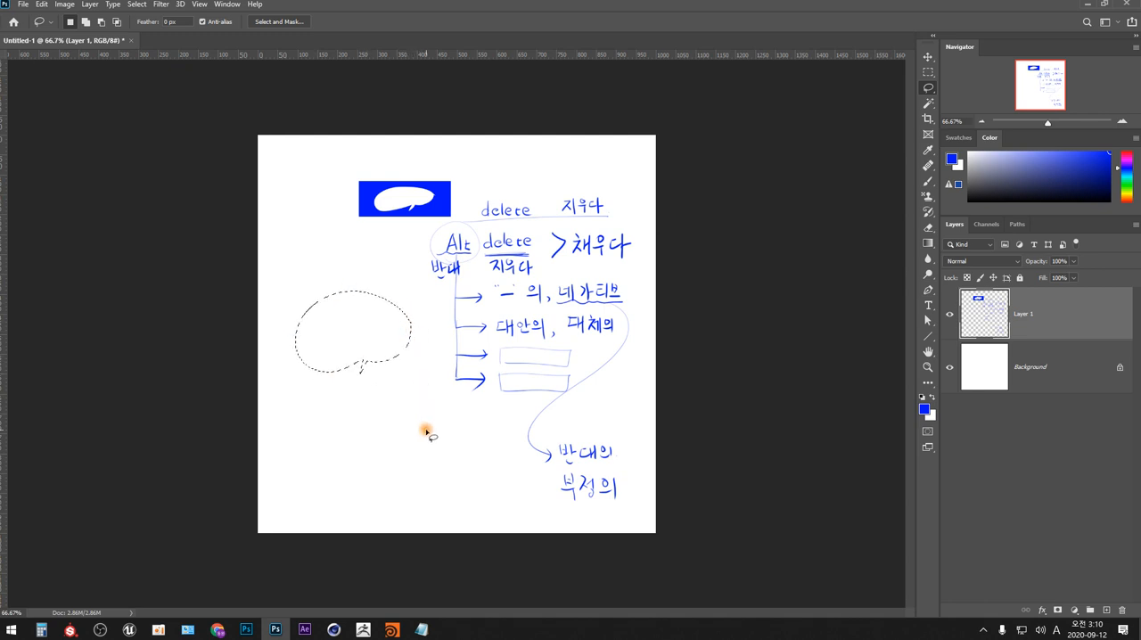
key(alt)
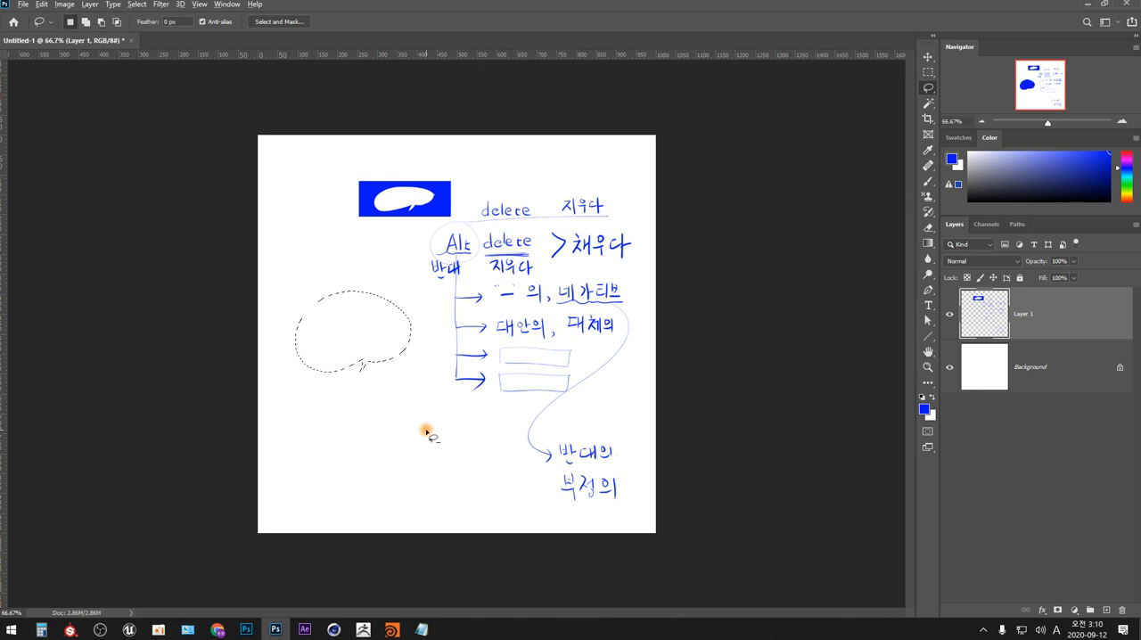
- Fill the rounded lasso selection with the blue foreground colour, and clear everything on Layer 1
key(alt+Delete)
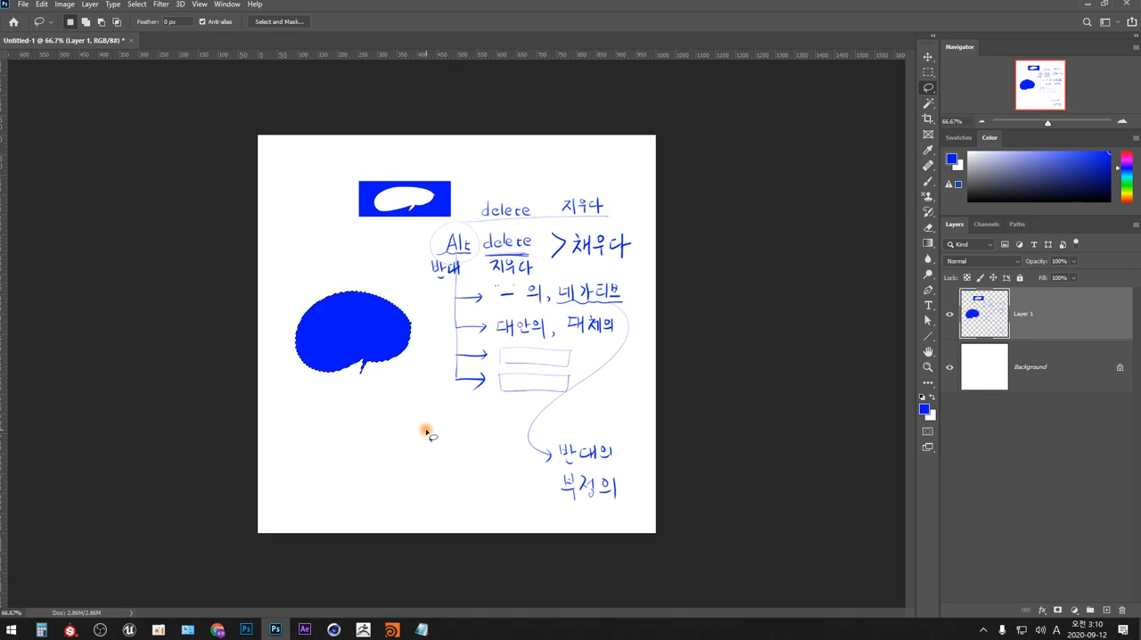
key(ctrl+d)
key(ctrl+a)
key(Delete)
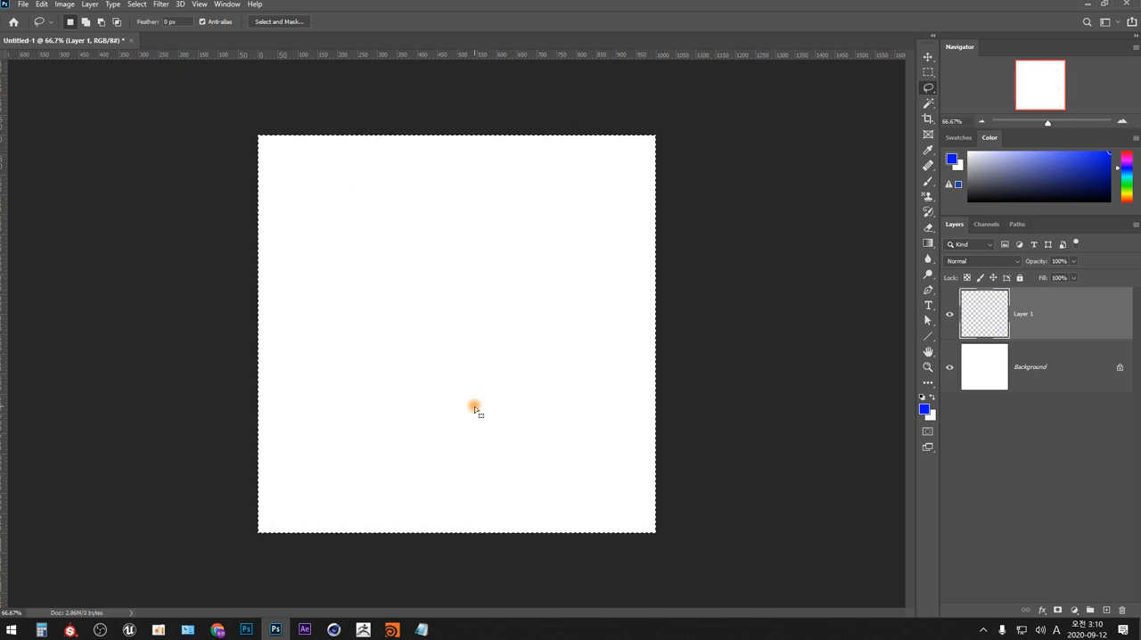
key(m)
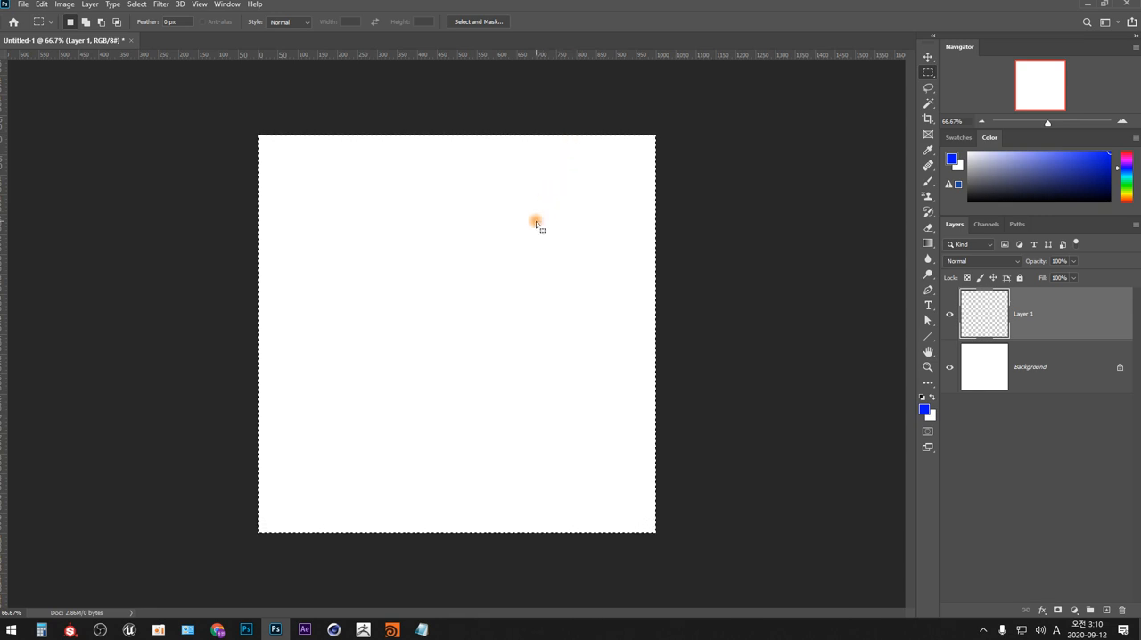
key(ctrl+d)
drag(314, 176, 453, 250)
- Remove the selection and handwrite "Alt" with "반대의" beside it in blue in the canvas's upper right area
click(928, 181)
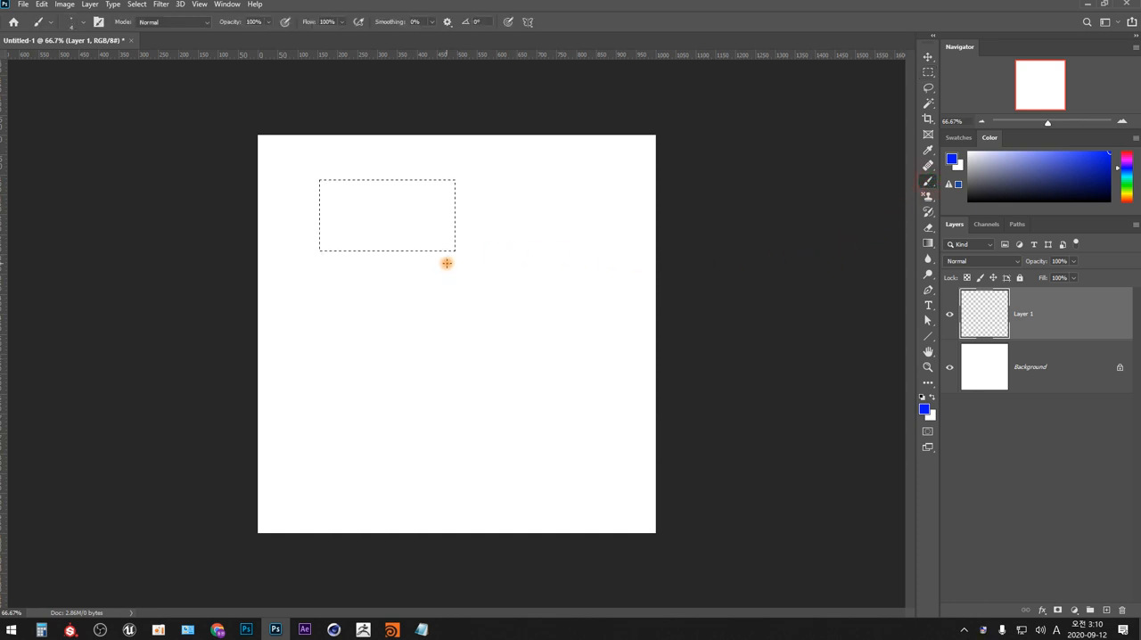
key(ctrl)
key(ctrl+d)
drag(489, 189, 481, 209)
mouse_move(489, 189)
mouse_down()
mouse_move(493, 208)
mouse_move(511, 199)
mouse_up()
mouse_move(508, 195)
mouse_down()
mouse_move(513, 206)
mouse_move(550, 199)
mouse_up()
drag(546, 195, 551, 194)
drag(554, 189, 555, 202)
mouse_move(554, 196)
mouse_down()
mouse_move(555, 207)
mouse_move(568, 192)
mouse_up()
drag(562, 192, 571, 202)
drag(570, 195, 575, 195)
mouse_move(575, 188)
mouse_down()
mouse_move(575, 204)
mouse_move(581, 190)
mouse_up()
drag(576, 202, 587, 203)
mouse_move(591, 188)
mouse_down()
mouse_move(591, 208)
mouse_move(545, 233)
mouse_up()
- Handwrite "빼기의 (−)" on a new line beneath "반대의"
drag(549, 224, 549, 233)
drag(544, 229, 556, 230)
drag(551, 233, 558, 235)
drag(560, 229, 563, 237)
drag(569, 224, 569, 235)
drag(578, 221, 589, 235)
mouse_move(593, 222)
mouse_down()
mouse_move(594, 238)
mouse_move(626, 237)
mouse_up()
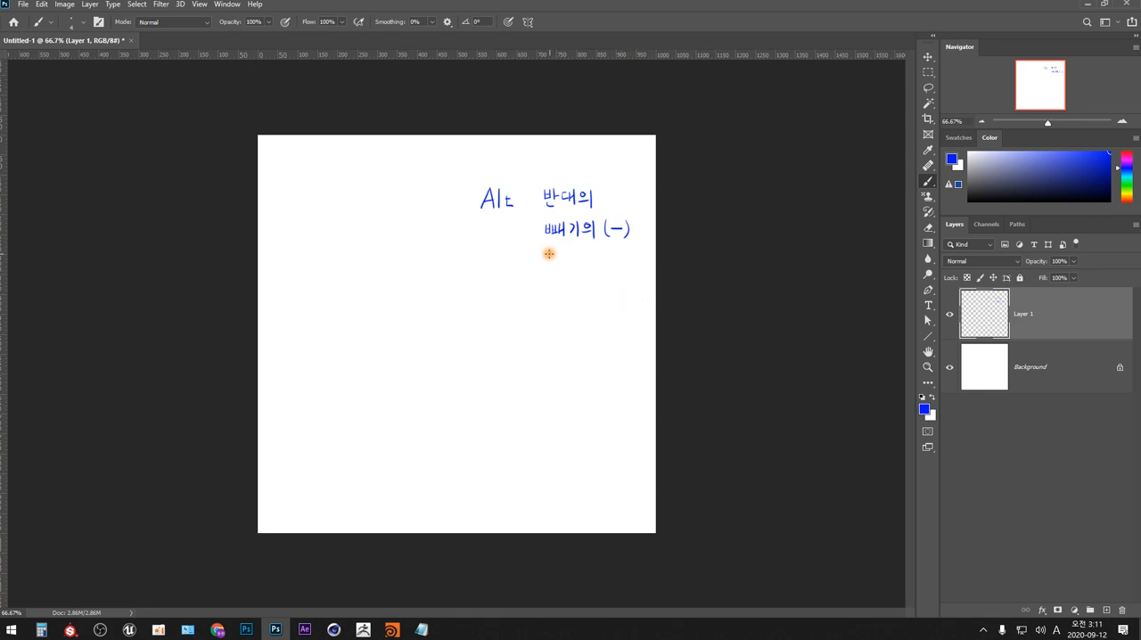
- Handwrite "가운데로 부터" as the third Alt note and underline "빼기의 (−)" above it
drag(546, 255, 547, 264)
drag(553, 252, 553, 269)
drag(554, 260, 558, 260)
drag(562, 255, 561, 255)
mouse_move(558, 261)
mouse_down()
mouse_move(614, 254)
mouse_move(627, 269)
mouse_up()
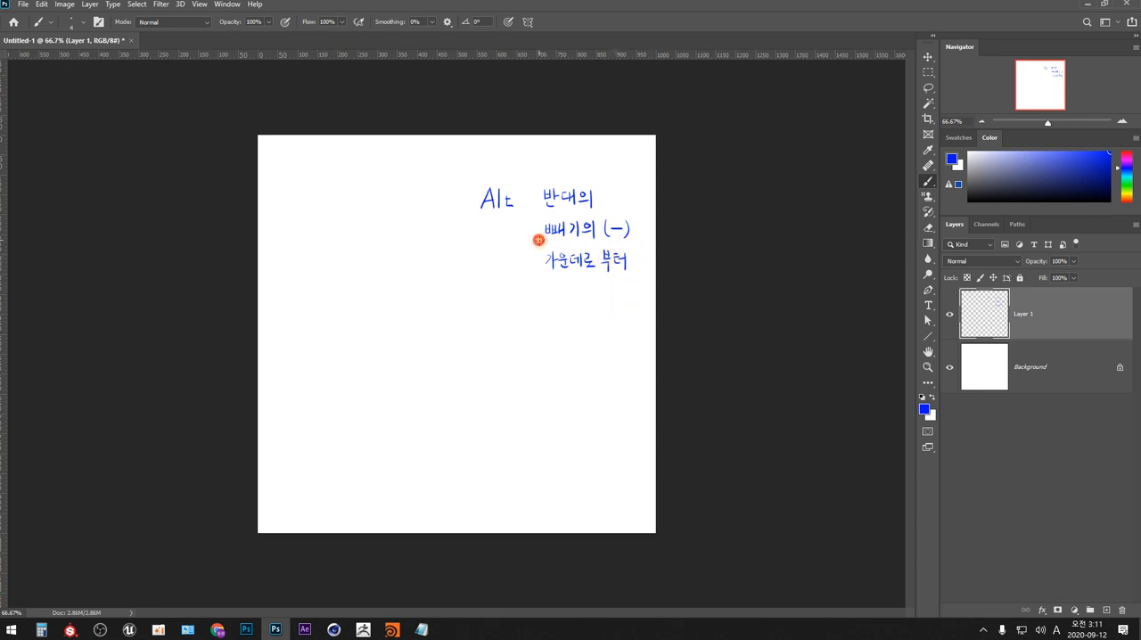
drag(538, 240, 626, 237)
- Draw a rectangular marquee beneath and beside the Alt notes and subtract its lower-right corner to leave an L-shaped selection
click(928, 72)
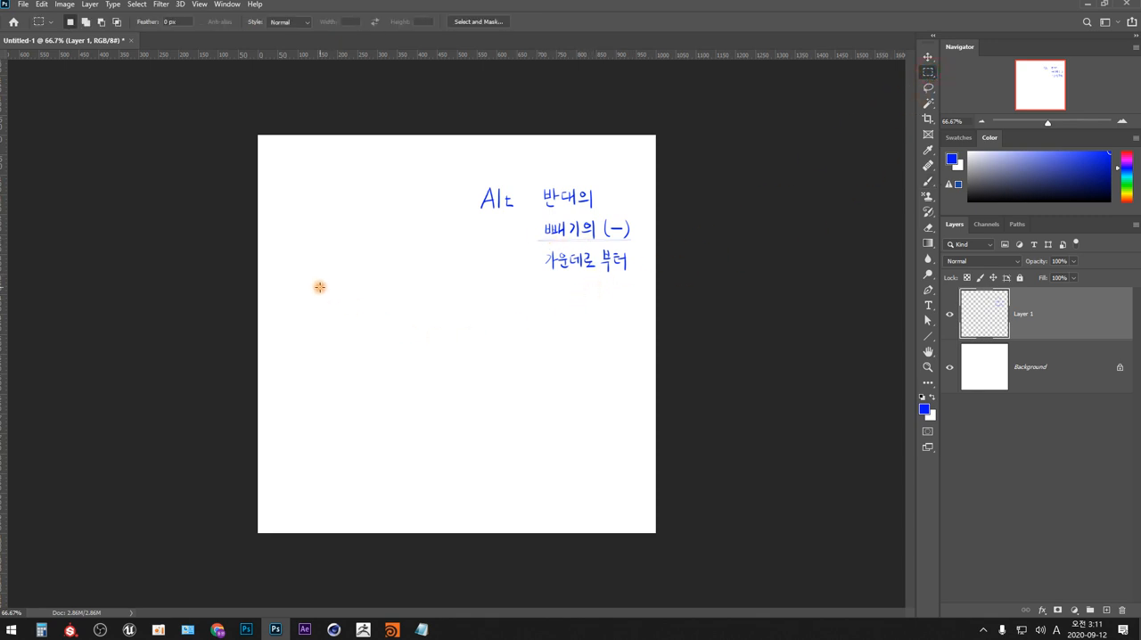
drag(319, 287, 478, 378)
key(alt)
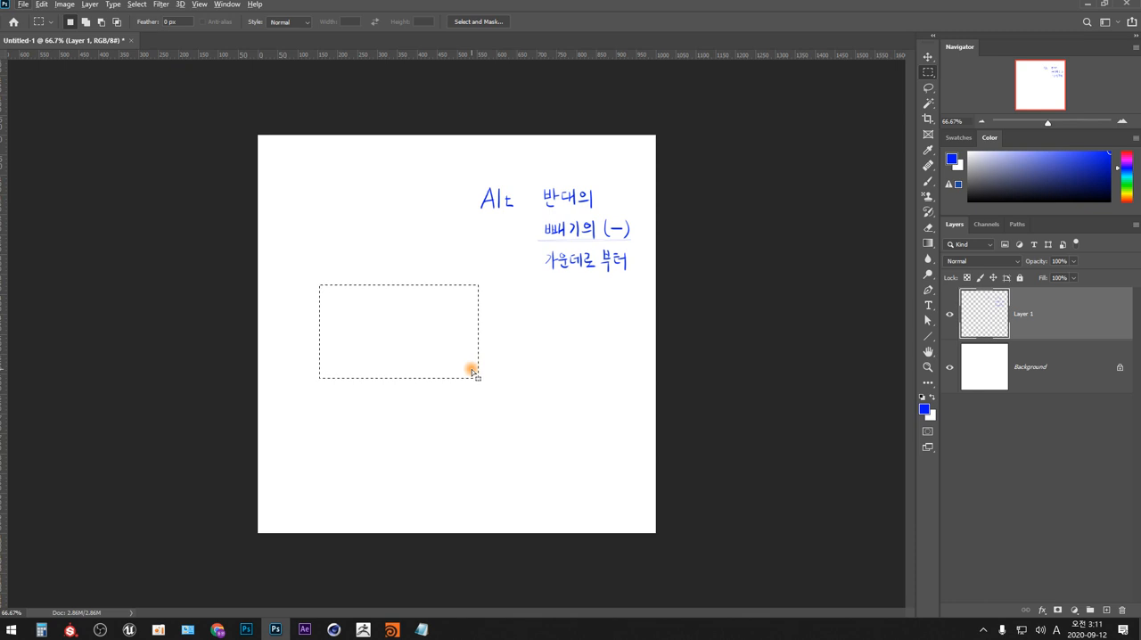
key(alt)
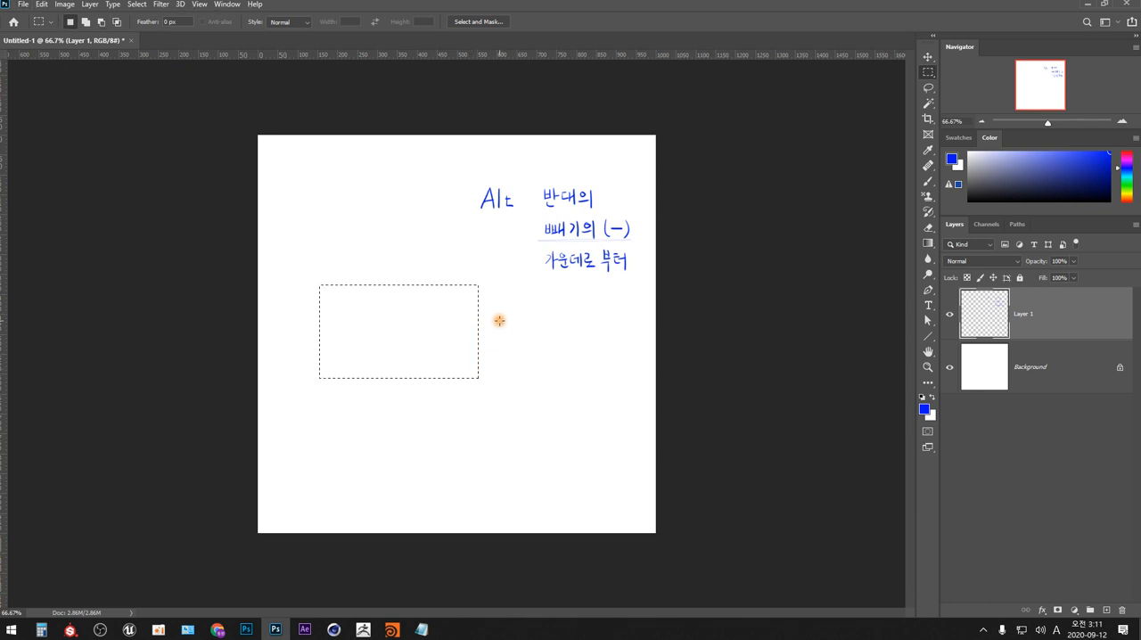
key(alt)
key(alt)
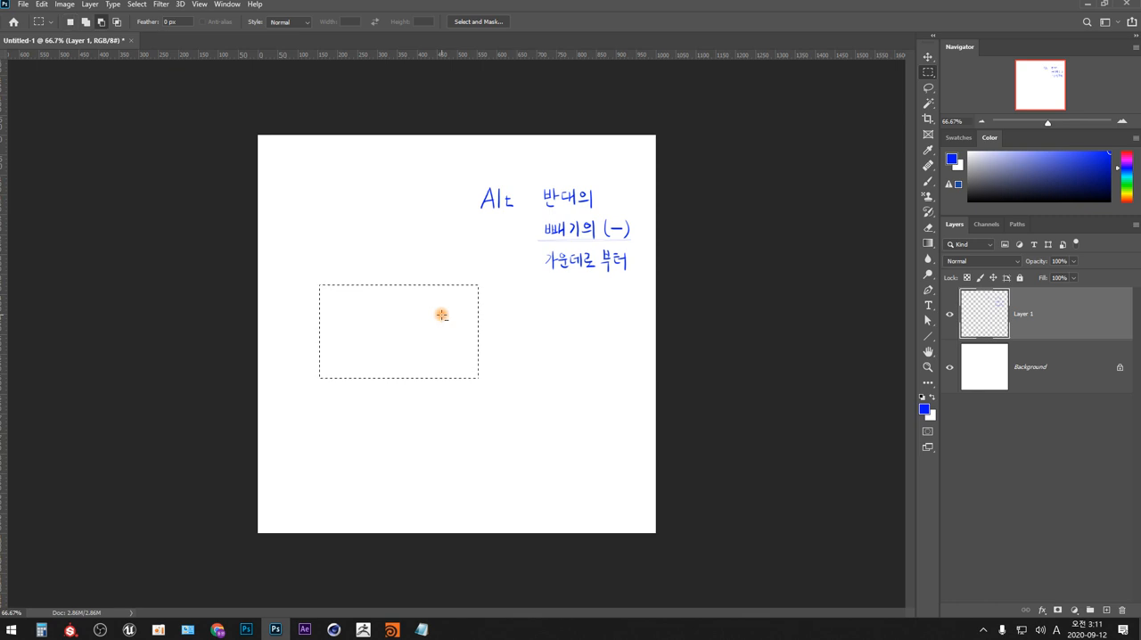
key(alt)
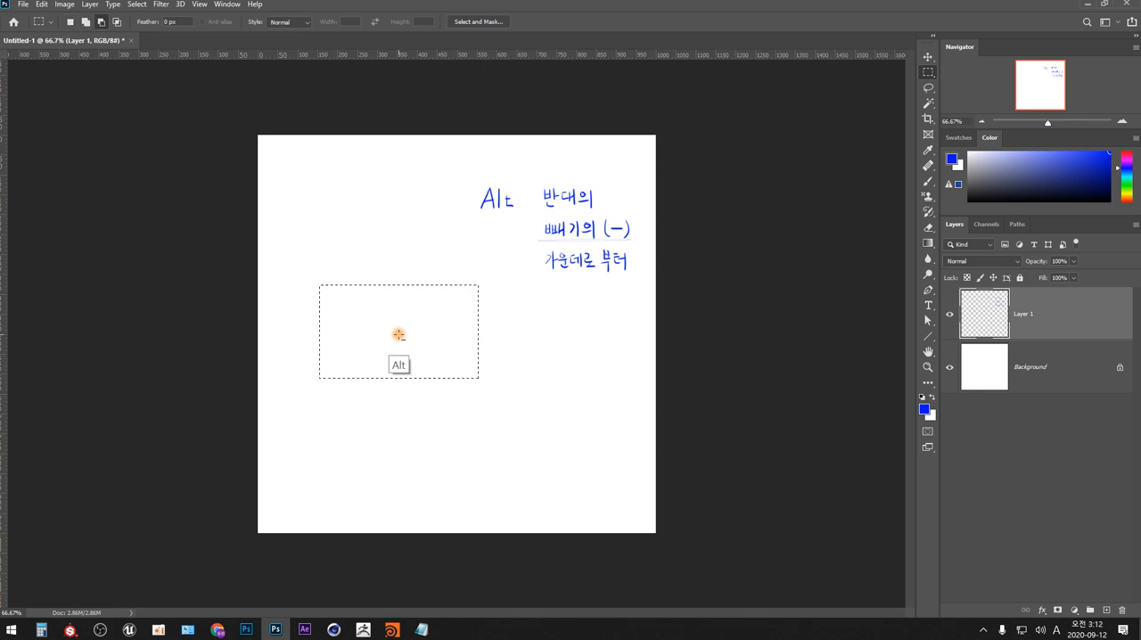
drag(423, 349, 502, 404)
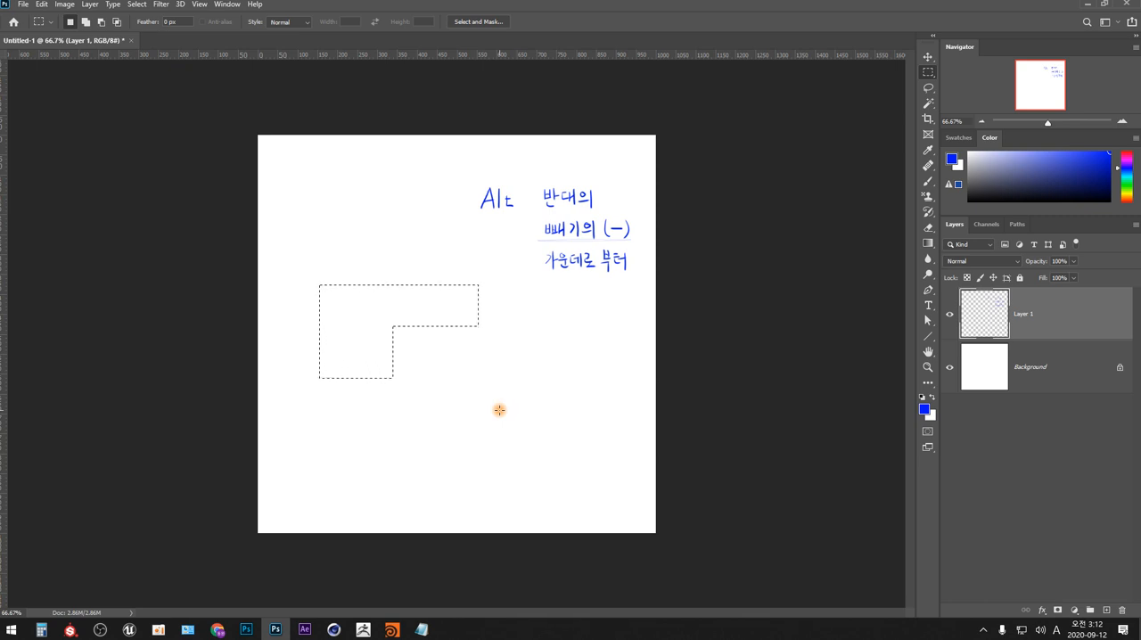
- Add a separate rectangle in the notch and a narrow tab under the L shape to the existing selection
key(shift)
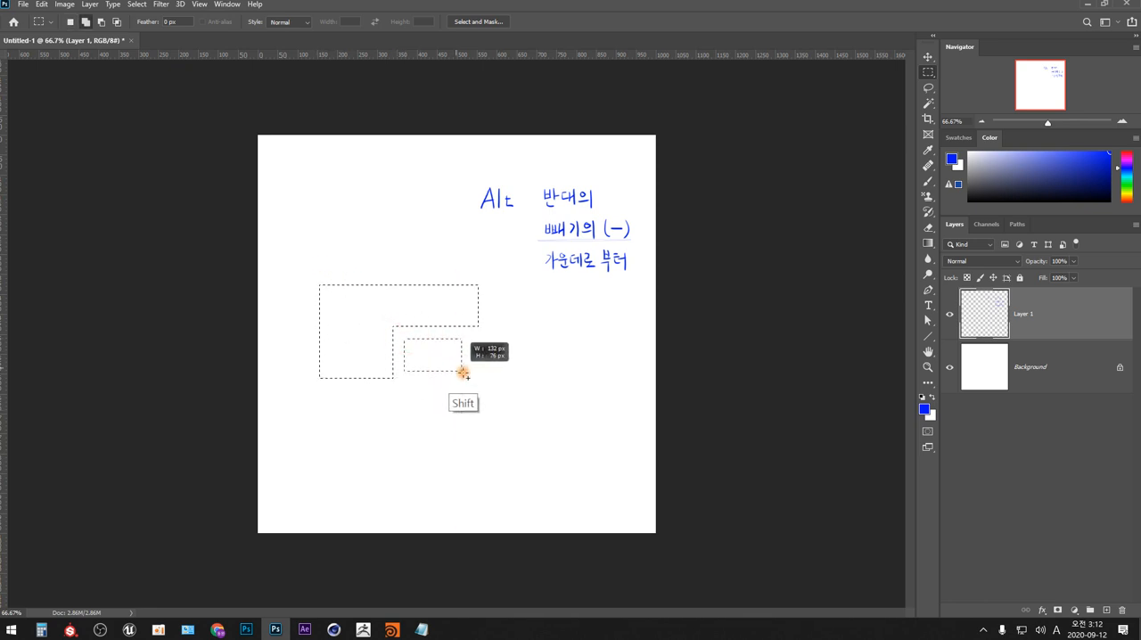
drag(462, 373, 477, 382)
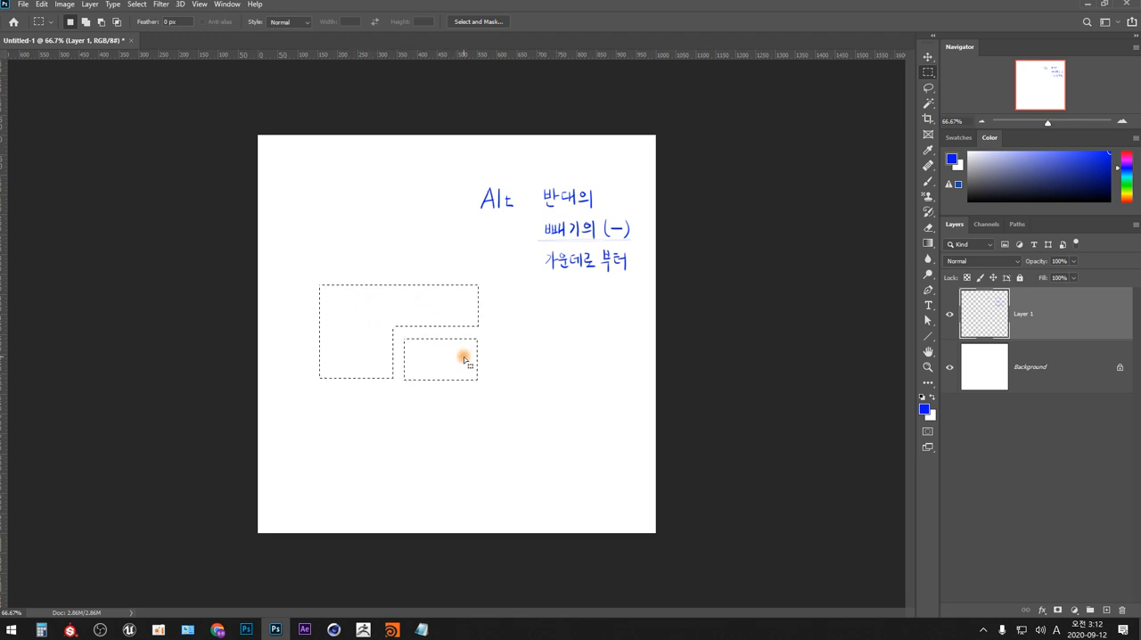
key(shift)
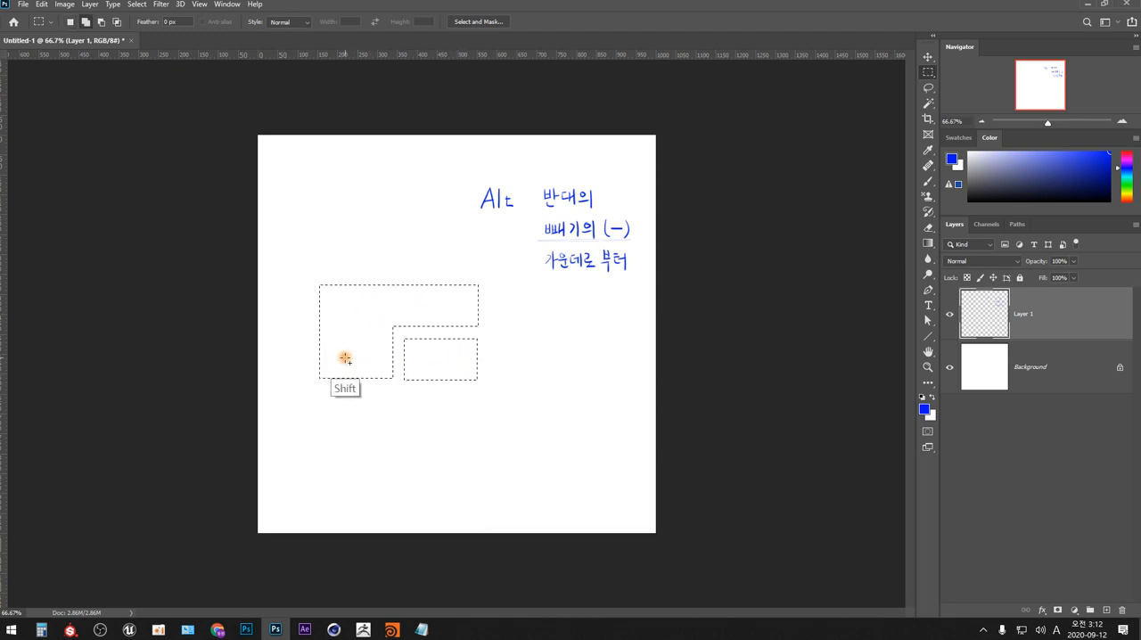
drag(347, 371, 372, 415)
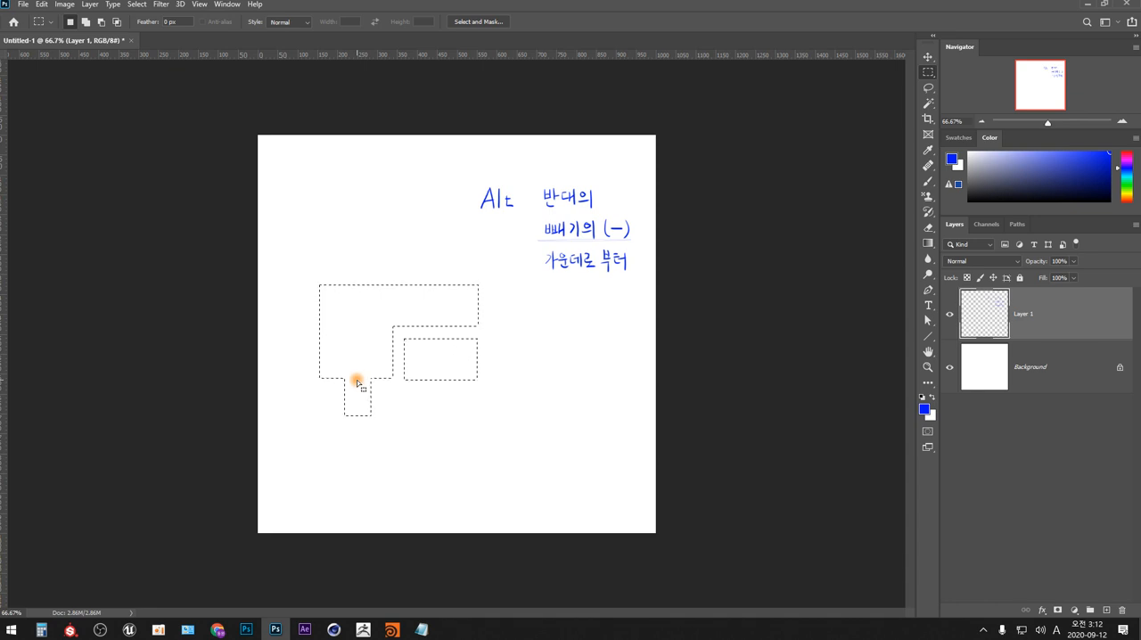
- Stroke the outline of the combined selection in blue and deselect it
key(alt+e)
key(s)
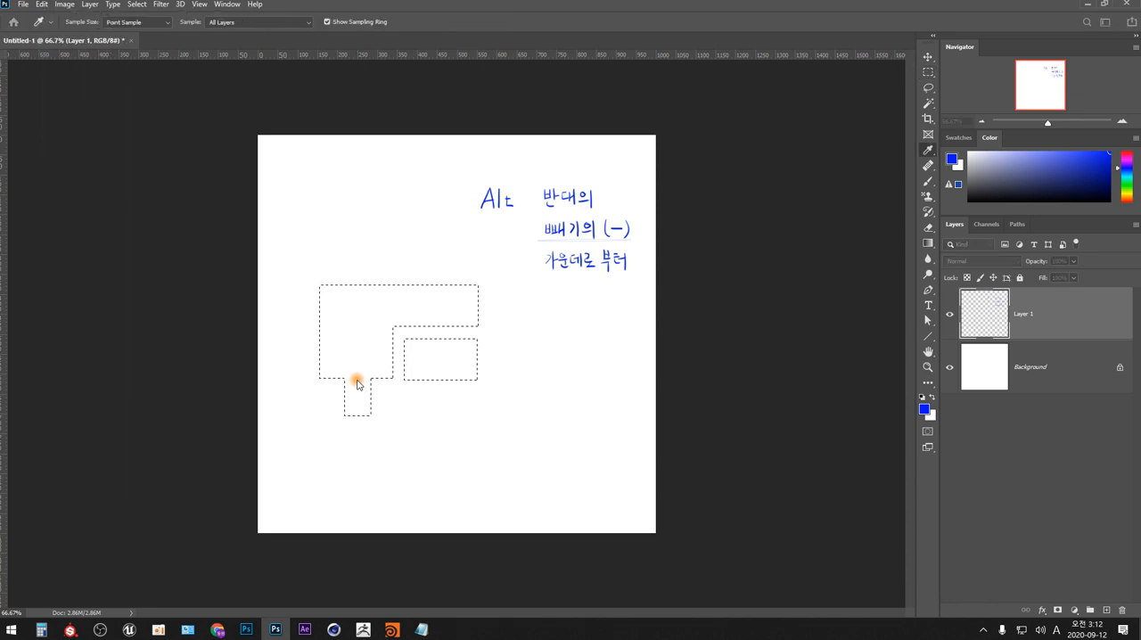
key(Return)
key(ctrl+d)
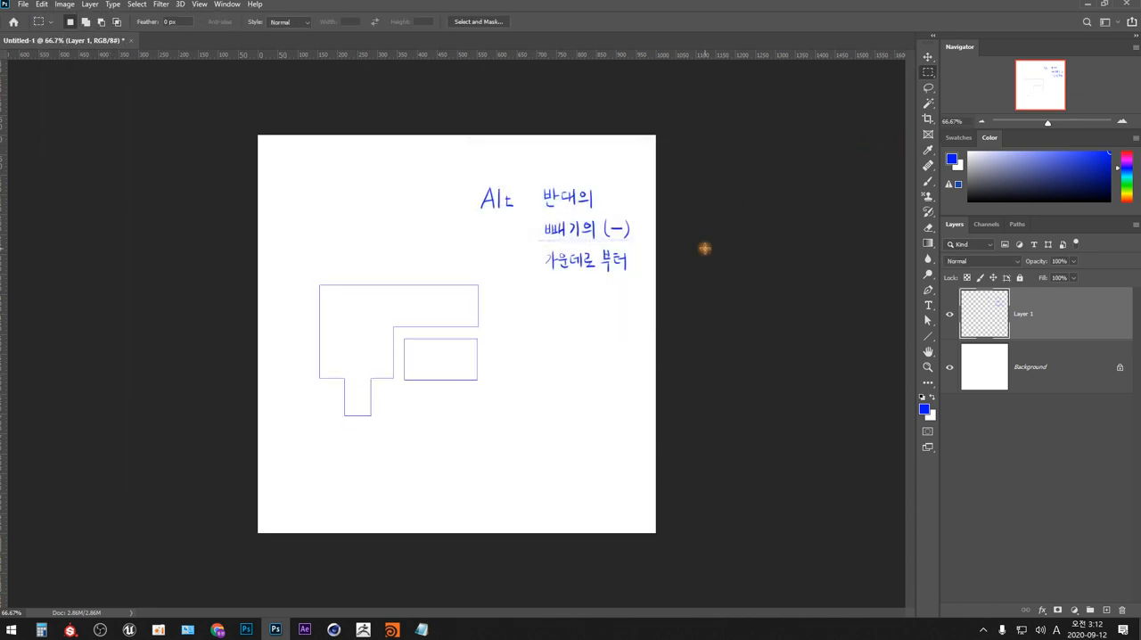
- Handwrite "shift" with the notes "더하기(+)" and "통제의", underlining "통제의" and drawing a long vertical line down from it
key(b)
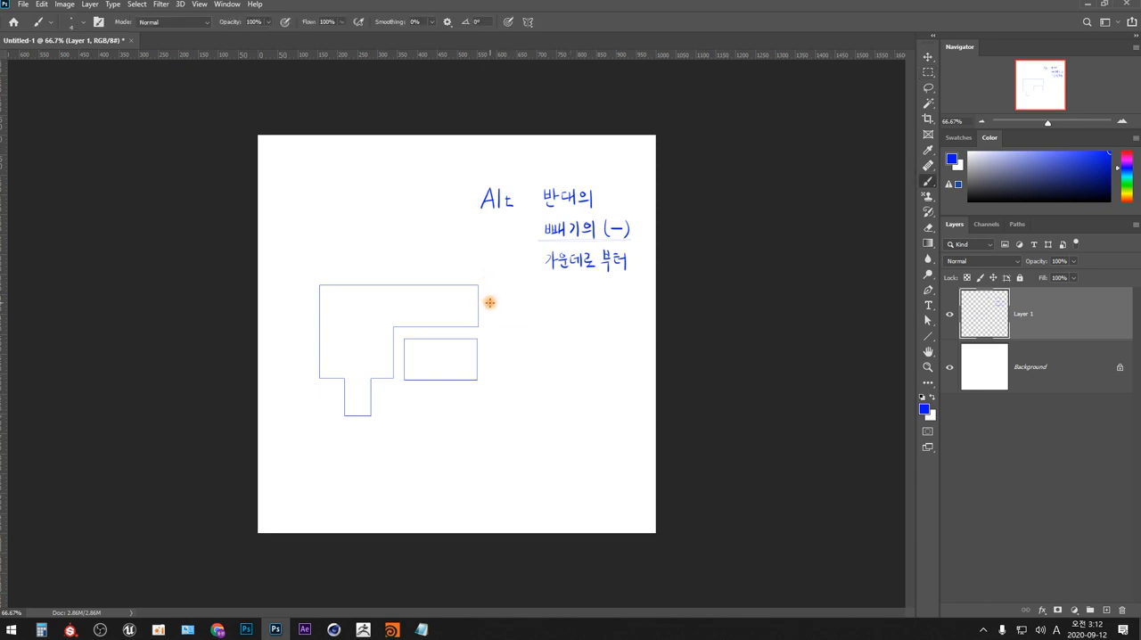
mouse_move(492, 307)
mouse_down()
mouse_move(485, 317)
mouse_move(527, 310)
mouse_up()
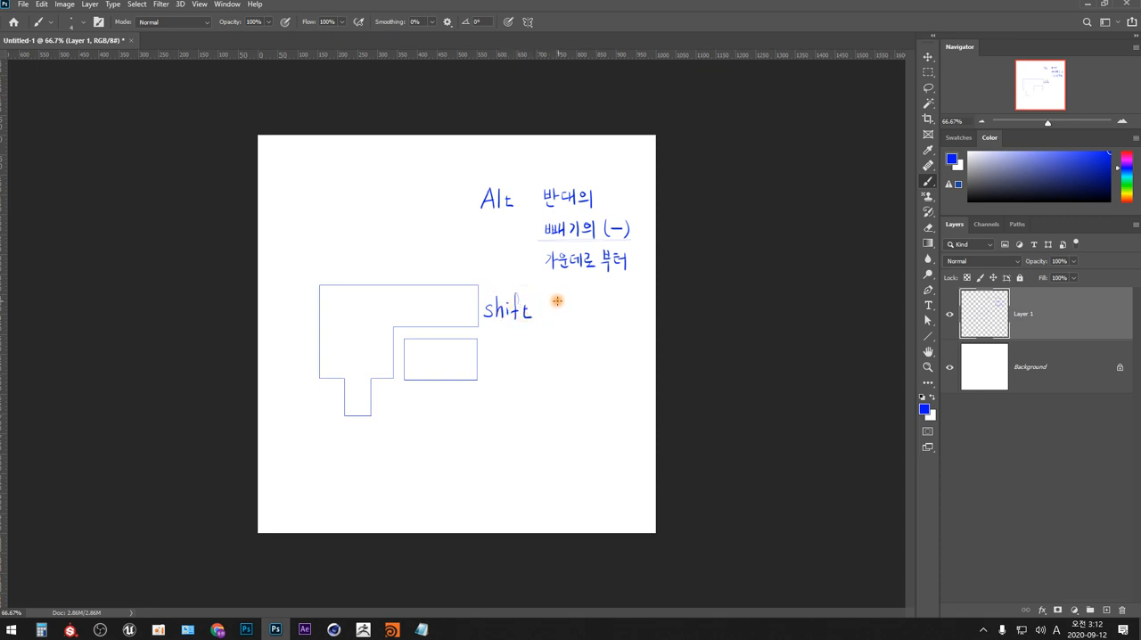
drag(551, 304, 561, 309)
drag(561, 301, 627, 317)
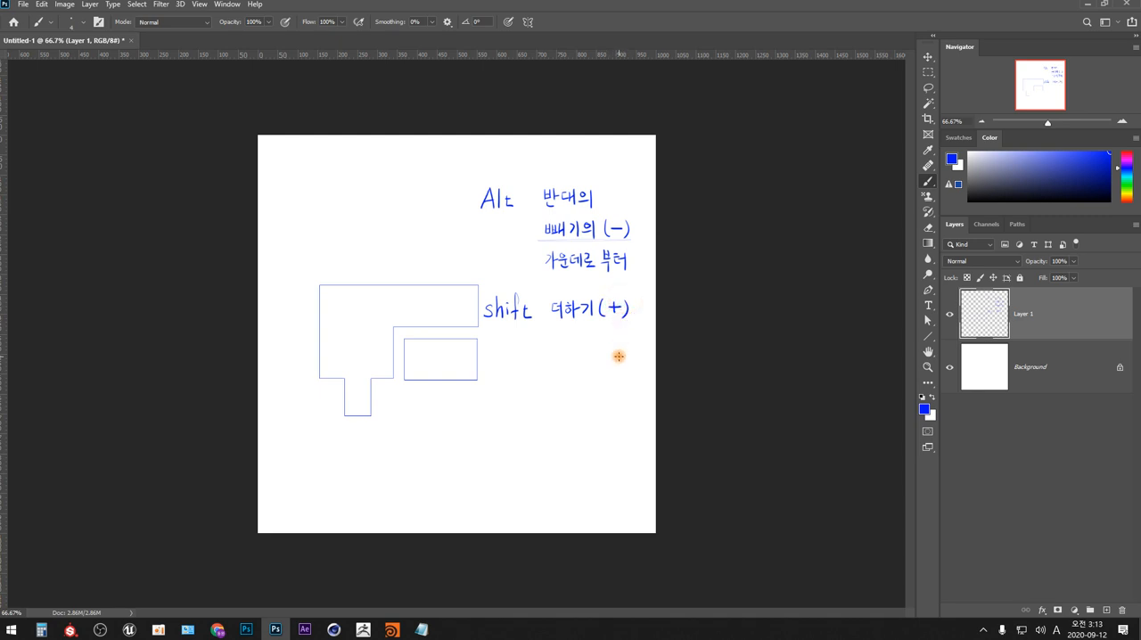
mouse_move(551, 330)
mouse_down()
mouse_move(558, 342)
mouse_move(570, 326)
mouse_move(580, 339)
mouse_move(586, 323)
mouse_move(590, 341)
mouse_up()
mouse_move(594, 329)
mouse_down()
mouse_move(554, 351)
mouse_move(547, 443)
mouse_up()
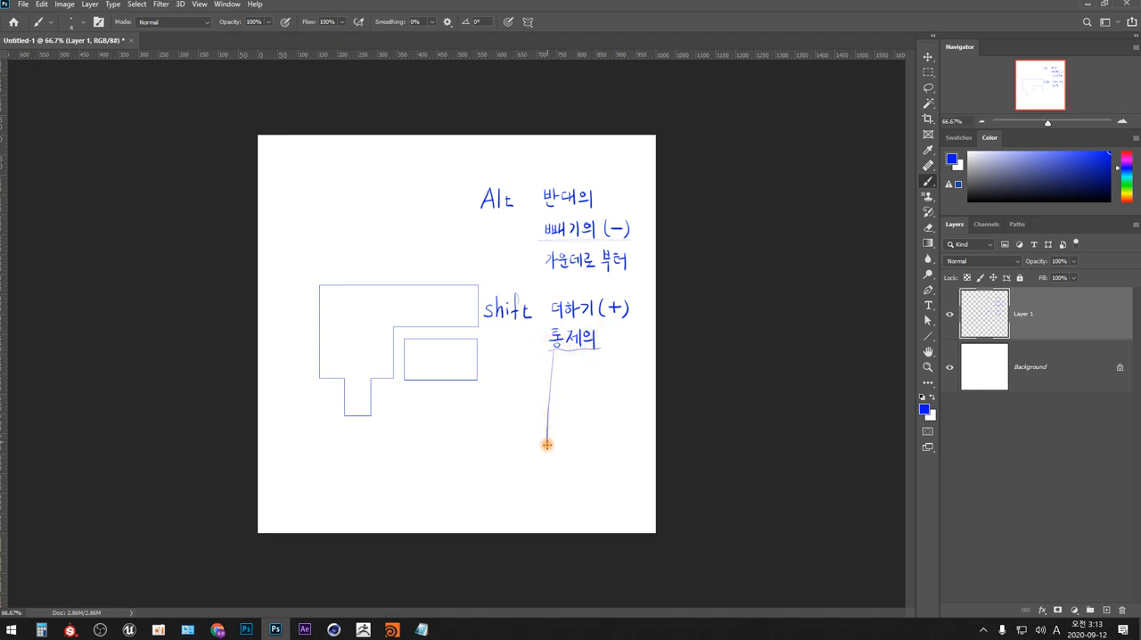
- List "수평", "수직", "대각 (45°)", "10 px" and "10°" by hand beneath "통제의"
drag(568, 359, 563, 366)
drag(569, 361, 575, 367)
mouse_move(571, 368)
mouse_down()
mouse_move(571, 378)
mouse_move(582, 367)
mouse_up()
drag(577, 369, 588, 364)
drag(584, 368, 590, 367)
mouse_move(589, 359)
mouse_down()
mouse_move(564, 388)
mouse_move(580, 391)
mouse_up()
mouse_move(571, 393)
mouse_down()
mouse_move(566, 413)
mouse_move(590, 412)
mouse_move(593, 424)
mouse_up()
mouse_move(602, 406)
mouse_down()
mouse_move(601, 422)
mouse_move(611, 412)
mouse_move(617, 424)
mouse_up()
drag(628, 409, 636, 425)
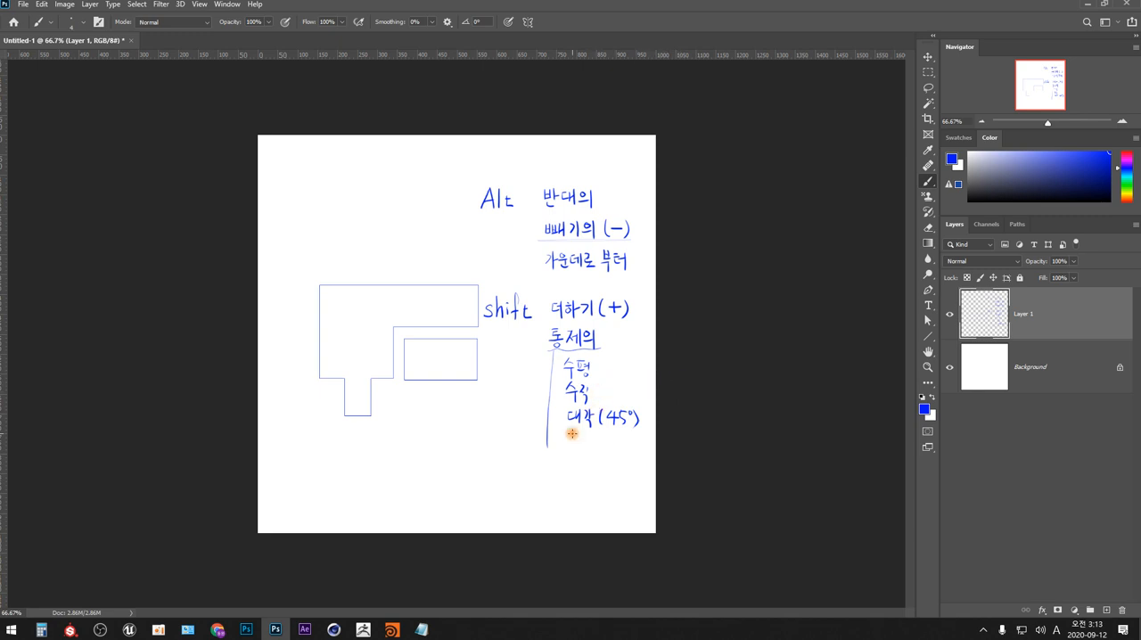
mouse_move(570, 436)
mouse_down()
mouse_move(569, 449)
mouse_move(579, 438)
mouse_move(603, 447)
mouse_up()
mouse_move(570, 462)
mouse_down()
mouse_move(571, 472)
mouse_move(591, 458)
mouse_up()
- Try to free-transform a rectangular marquee drawn over the empty area beneath the outlined shapes
click(928, 71)
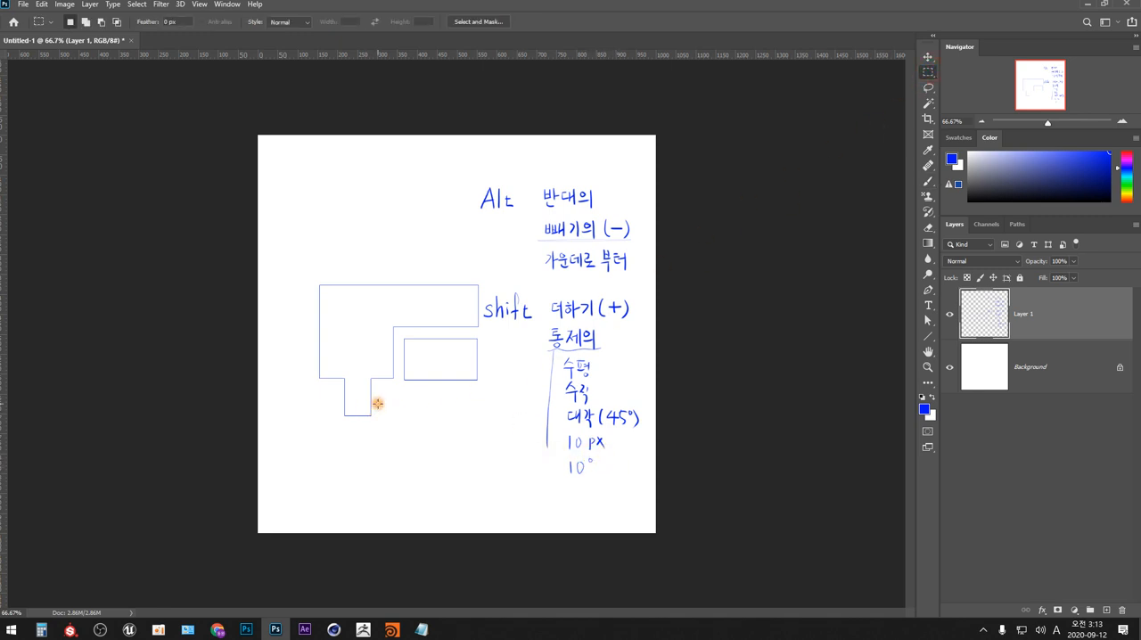
drag(399, 409, 475, 459)
key(ctrl)
ctrl+click(476, 497)
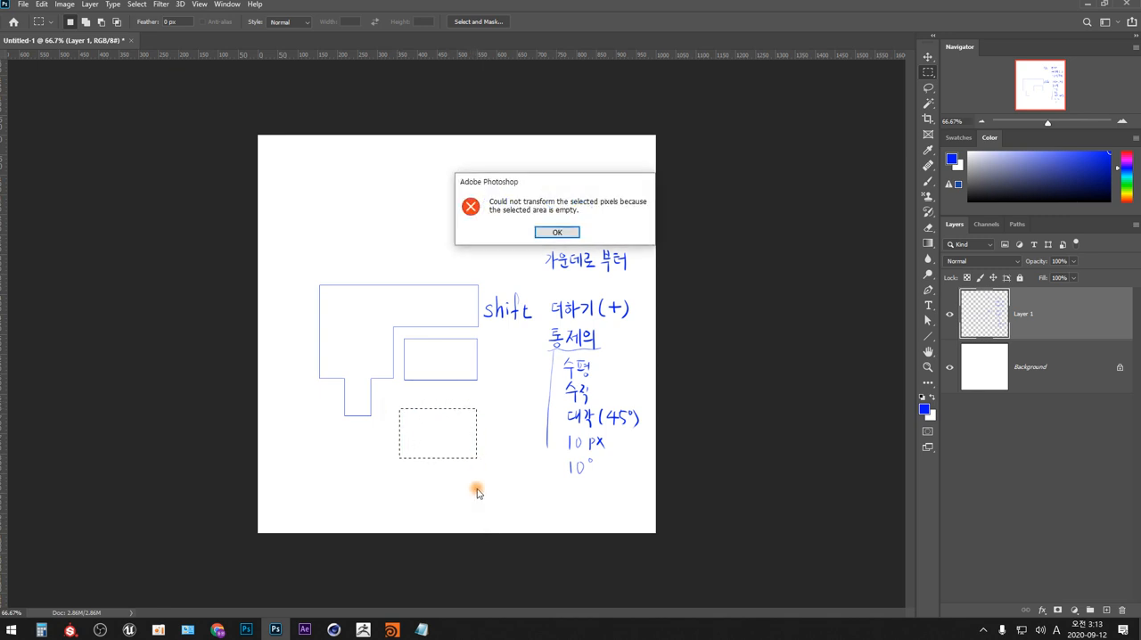
click(553, 230)
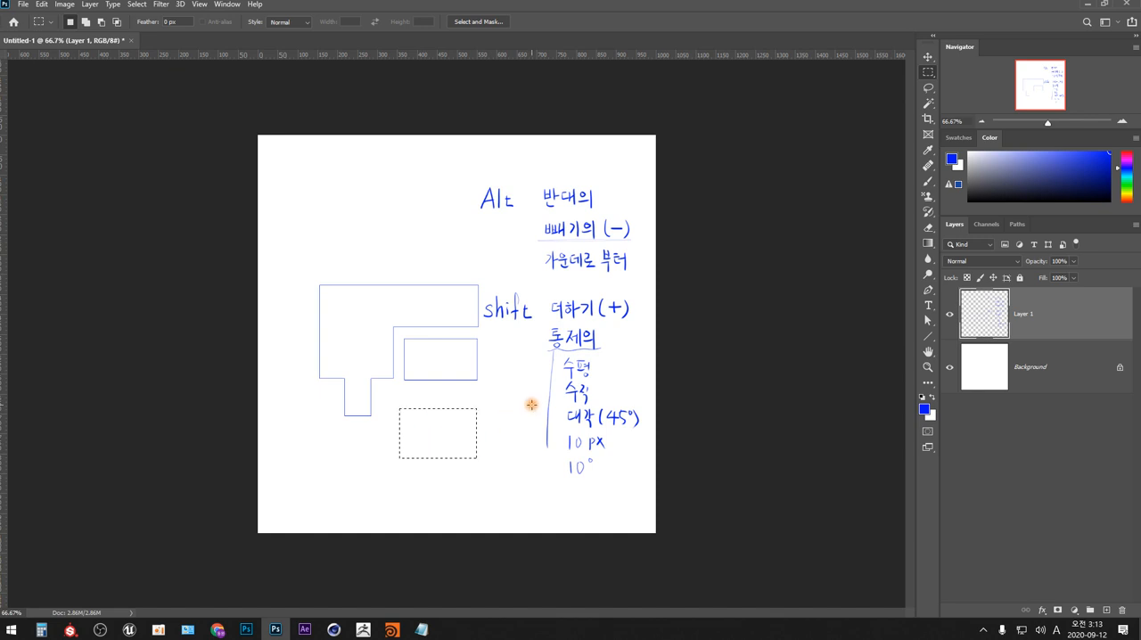
- Draw a rectangular marquee above the outlined L shape and fill it with the blue foreground colour
drag(606, 219, 534, 290)
drag(348, 186, 417, 236)
key(alt+BackSpace)
- Try rotating the filled blue rectangle by -30° with Free Transform, and cancel the transformation
key(ctrl+t)
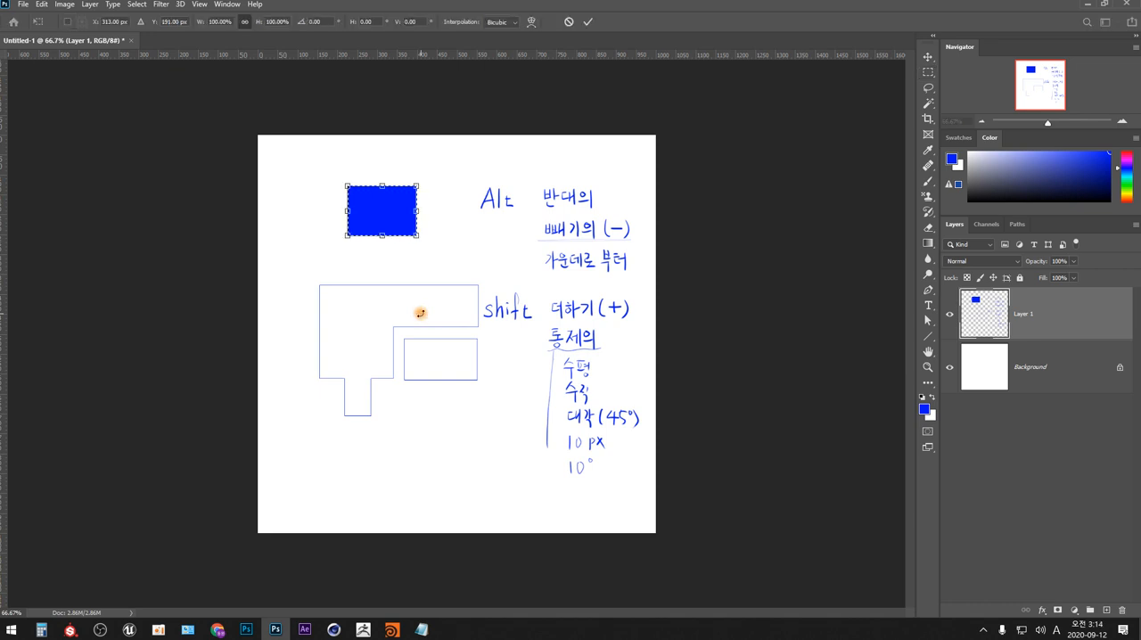
drag(433, 247, 465, 231)
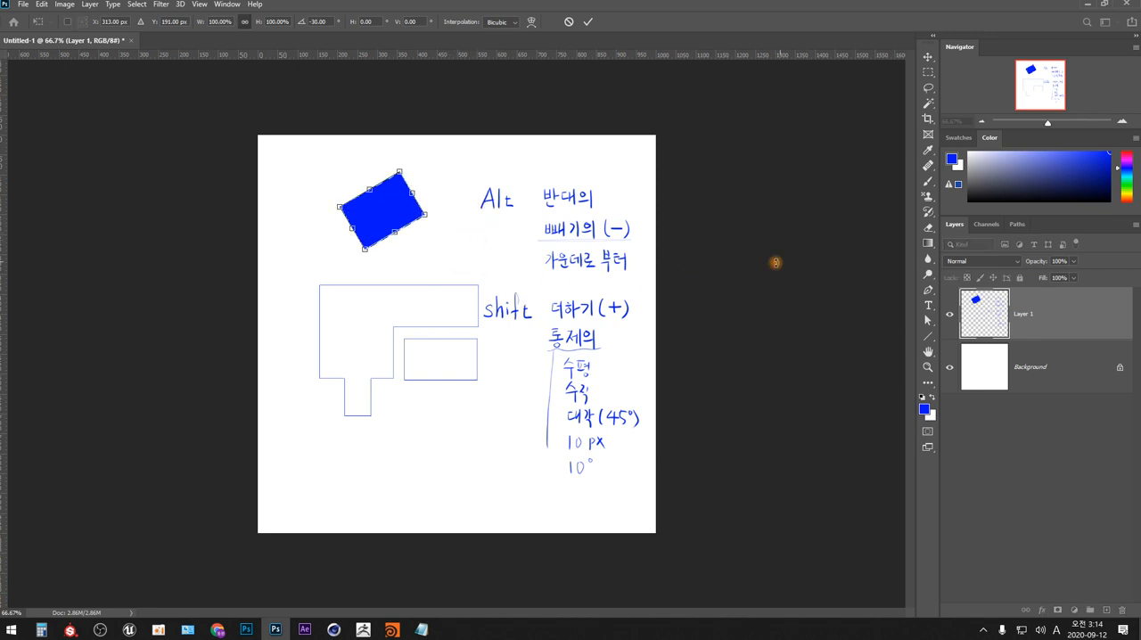
key(Escape)
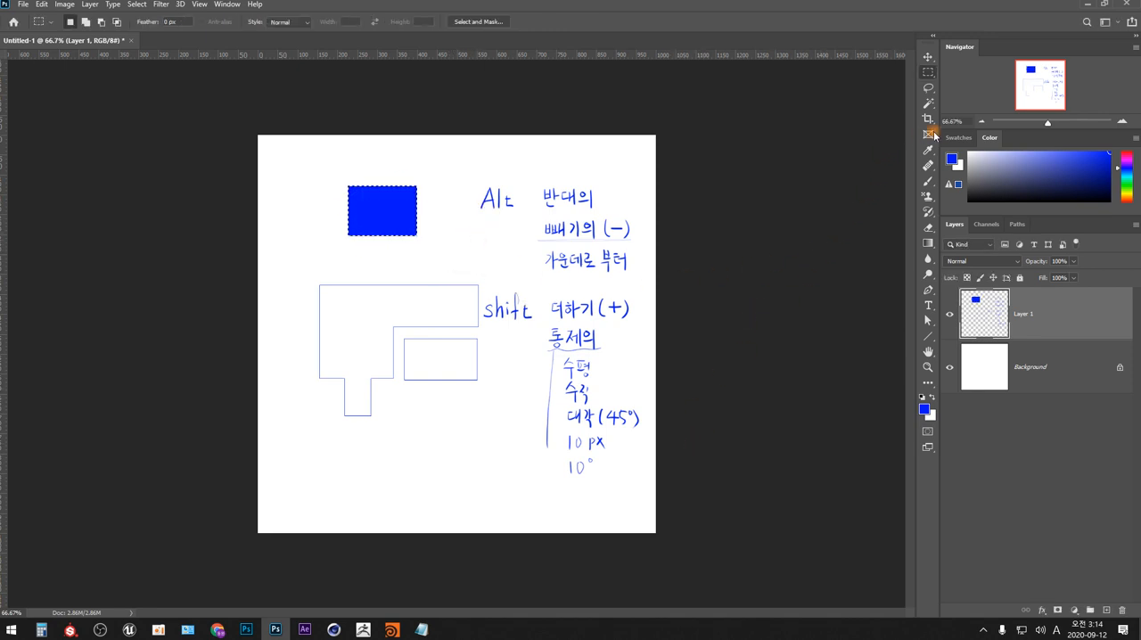
- Deselect the blue rectangle, erase the "0" of the handwritten "10°" with a 50 px eraser, and return to the Brush tool
click(930, 184)
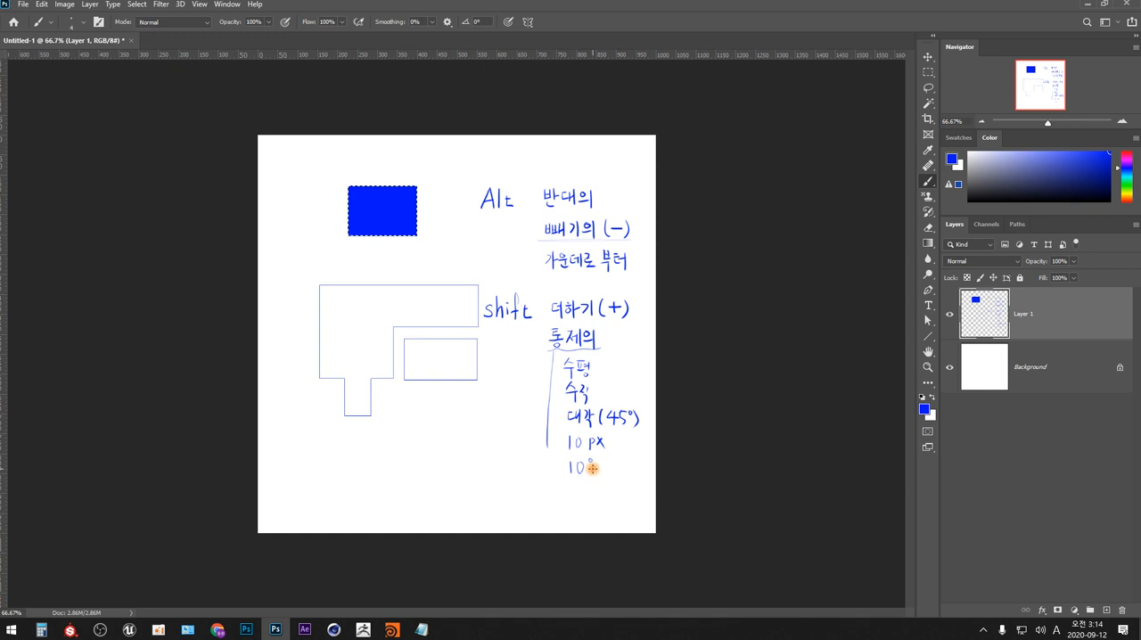
key(e)
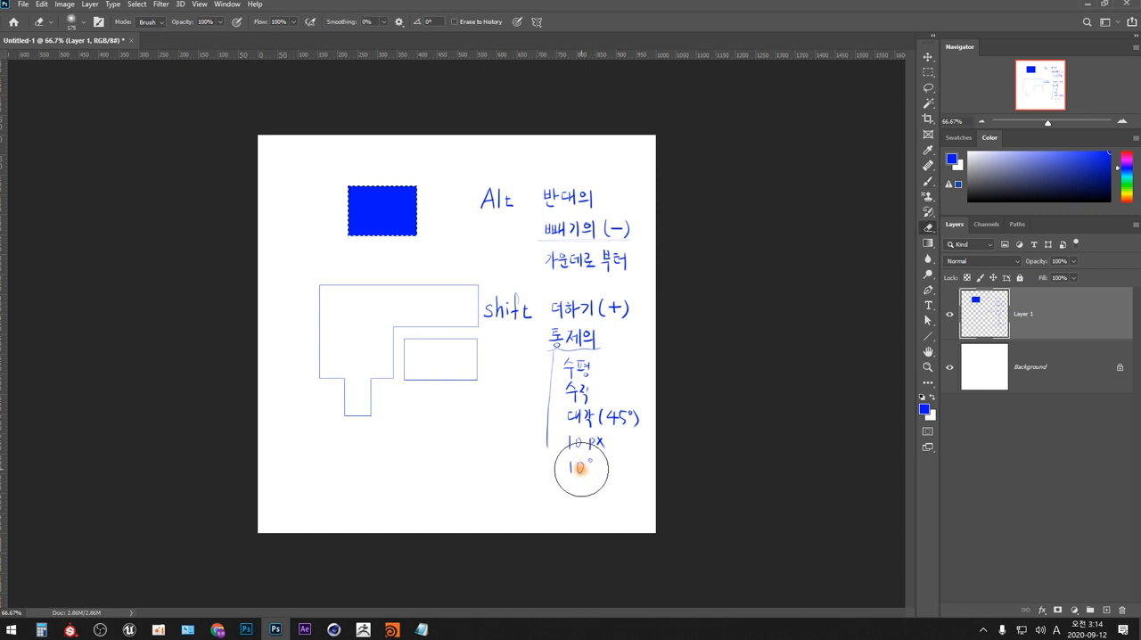
key(bracketleft)
key(bracketleft)
key(bracketleft)
key(bracketleft)
key(bracketleft)
key(bracketleft)
key(bracketleft)
key(bracketleft)
drag(581, 479, 579, 461)
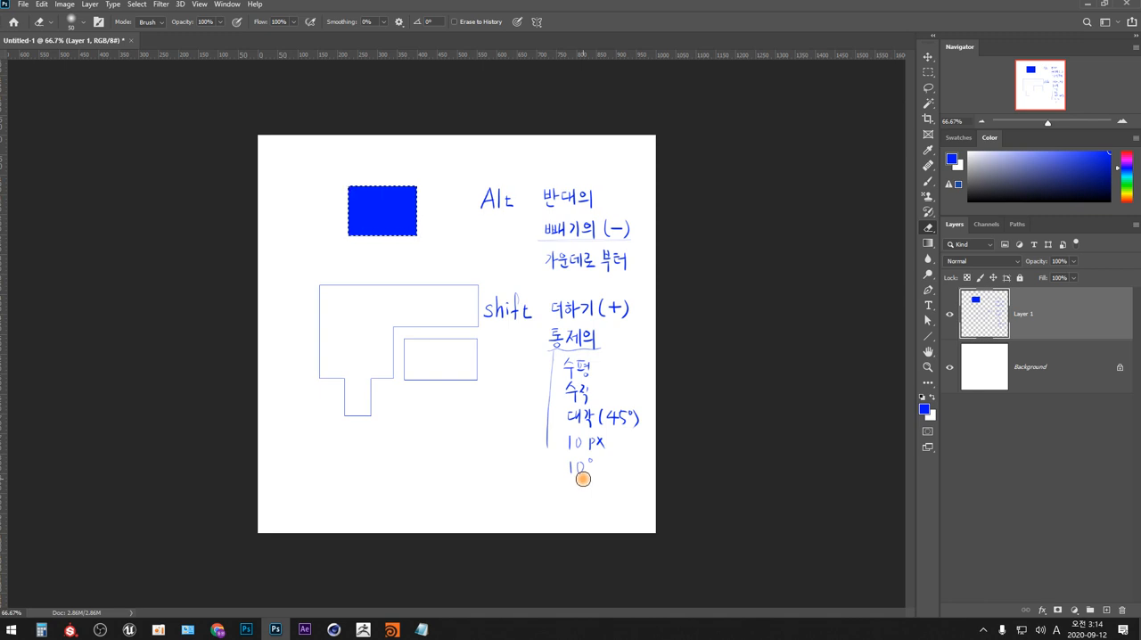
key(ctrl+d)
drag(582, 476, 582, 473)
key(b)
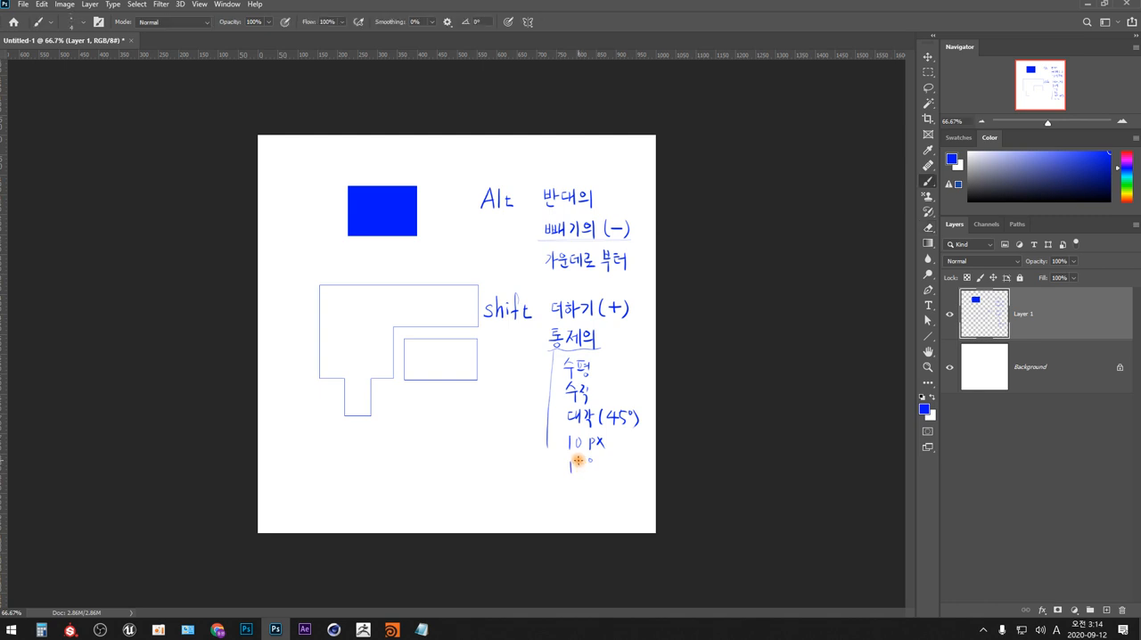